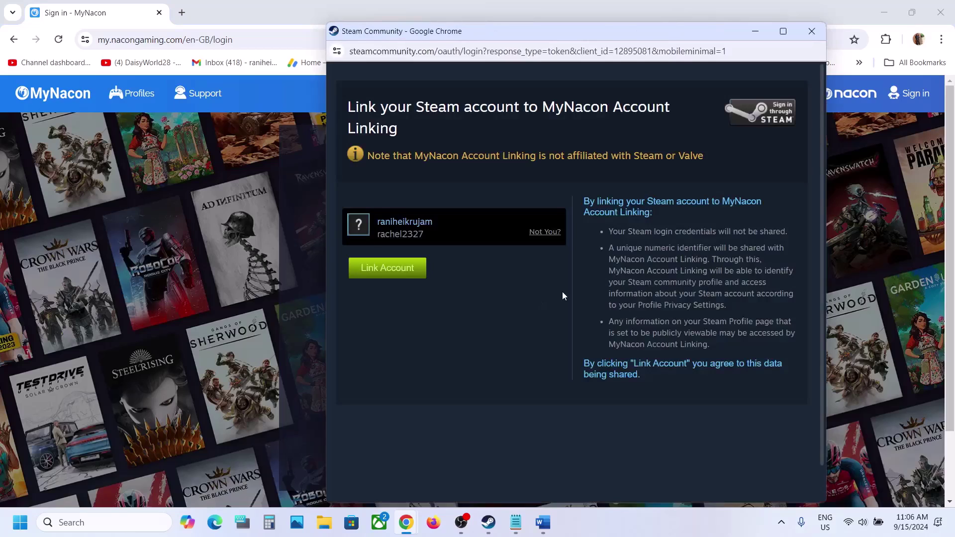
Link the Steam account to MyNacon, and open the MyNacon account's details page to check the linked accounts
click(401, 269)
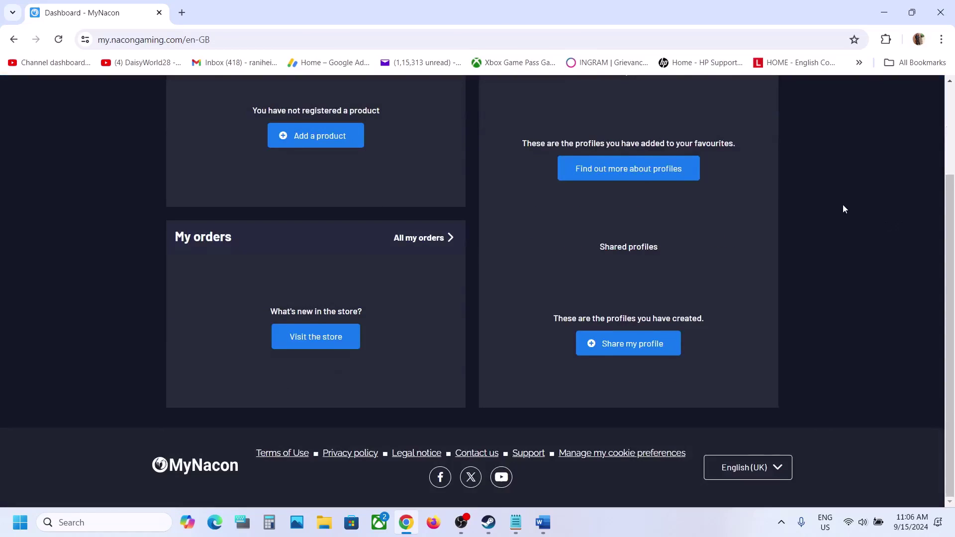
scroll(844, 208, up, 2)
scroll(844, 208, up, 1)
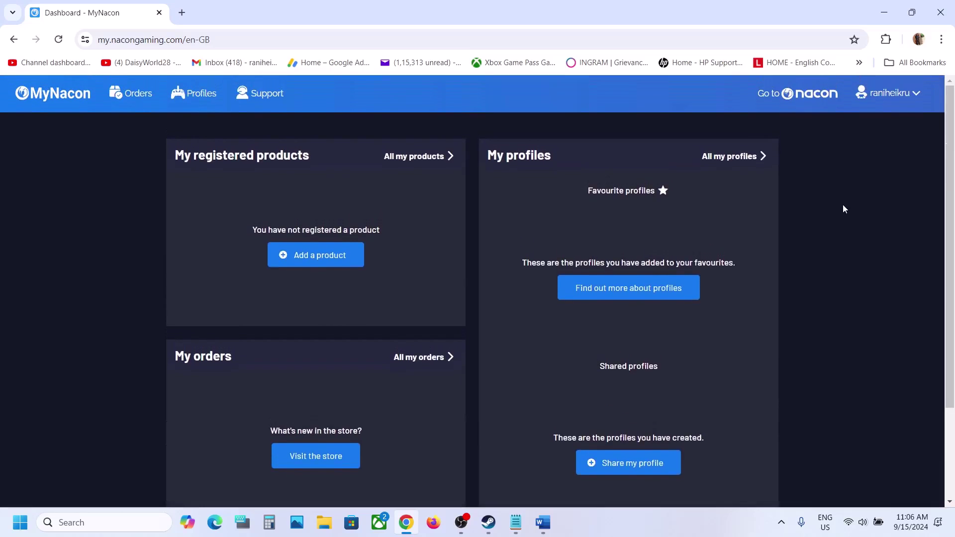
click(905, 93)
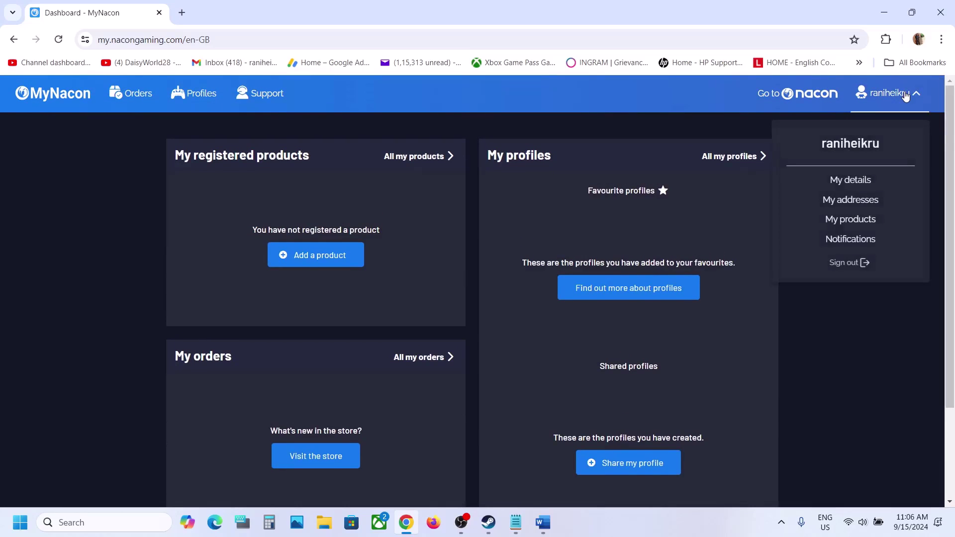
click(873, 190)
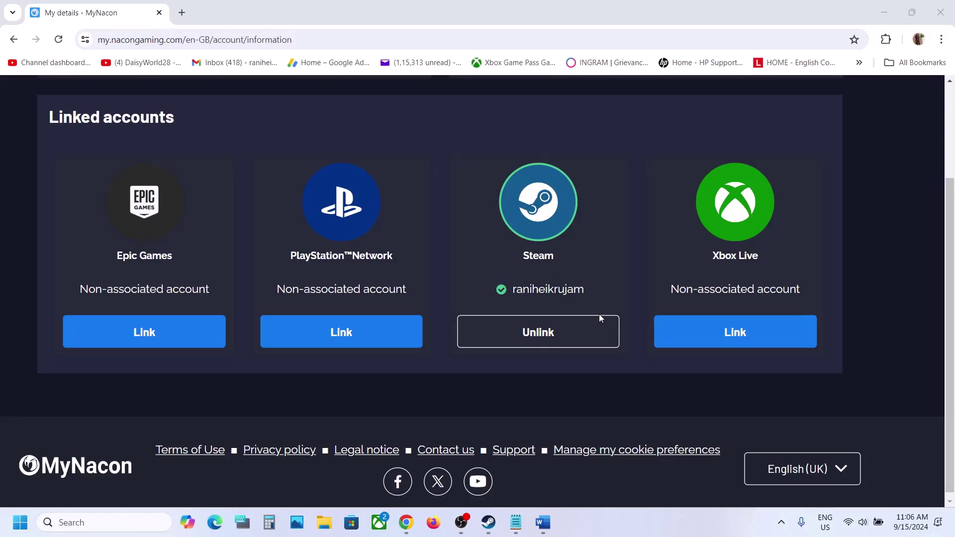
Switch to the Word document and read Step 5 on renaming or deleting the save game files, highlighting its instruction and warning
click(492, 531)
click(543, 523)
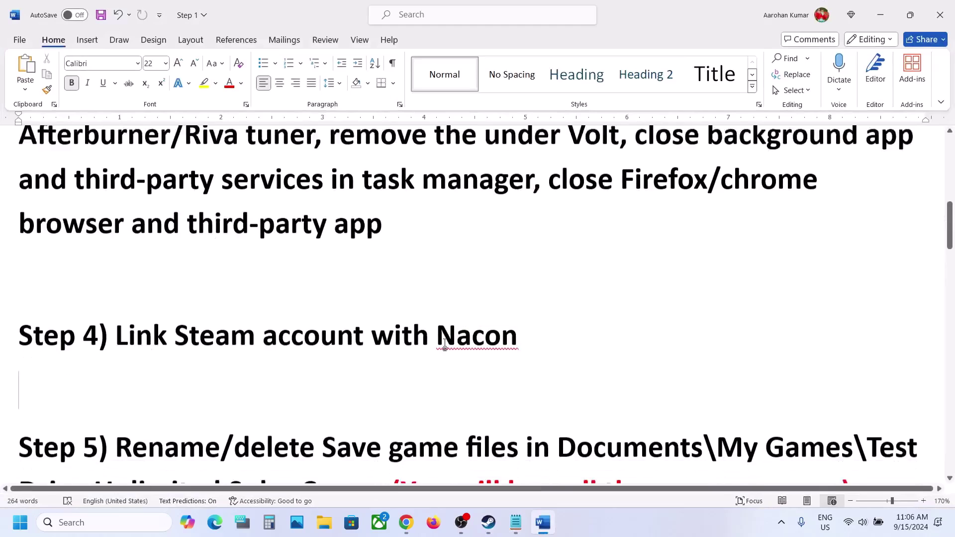
scroll(445, 343, down, 2)
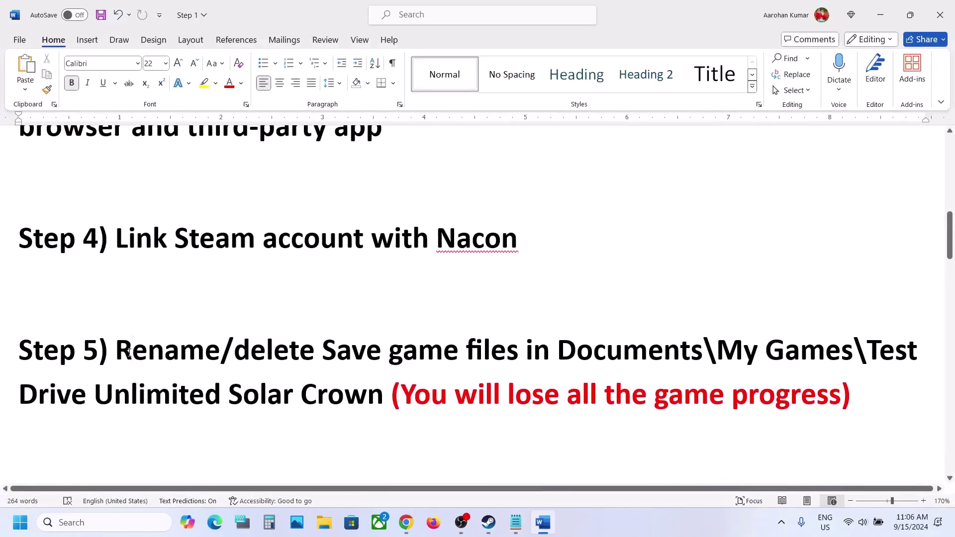
drag(116, 350, 649, 350)
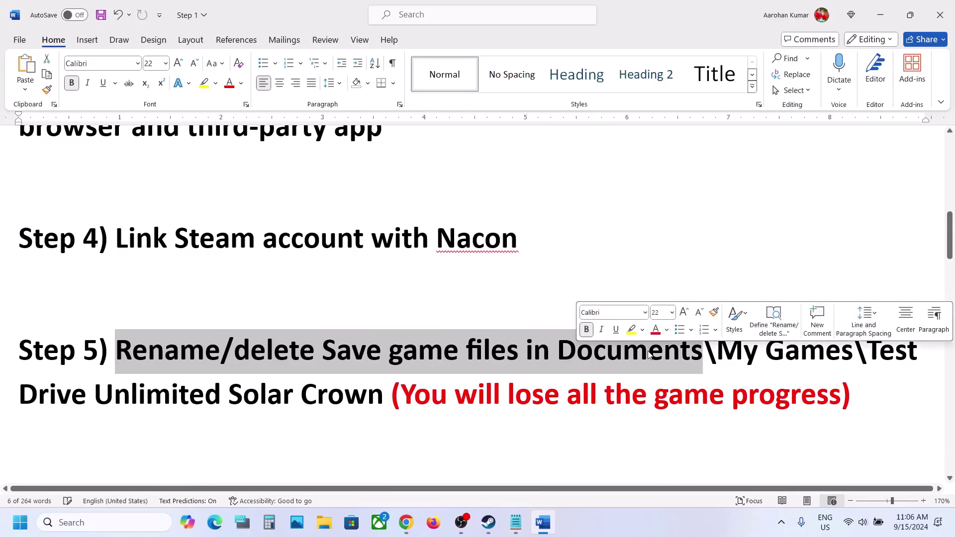
drag(400, 395, 824, 380)
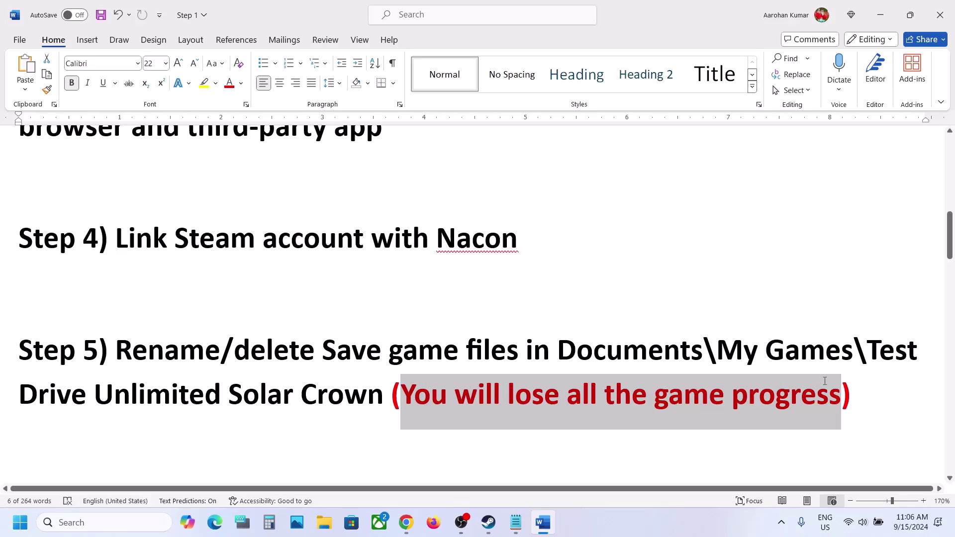
drag(824, 381, 824, 380)
Open the My Games folder inside Documents in File Explorer
click(324, 522)
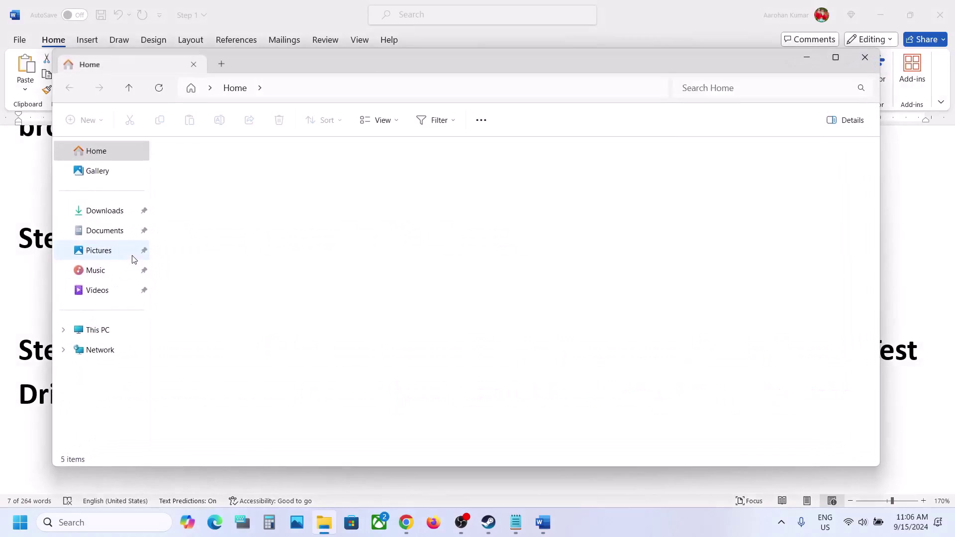
click(110, 234)
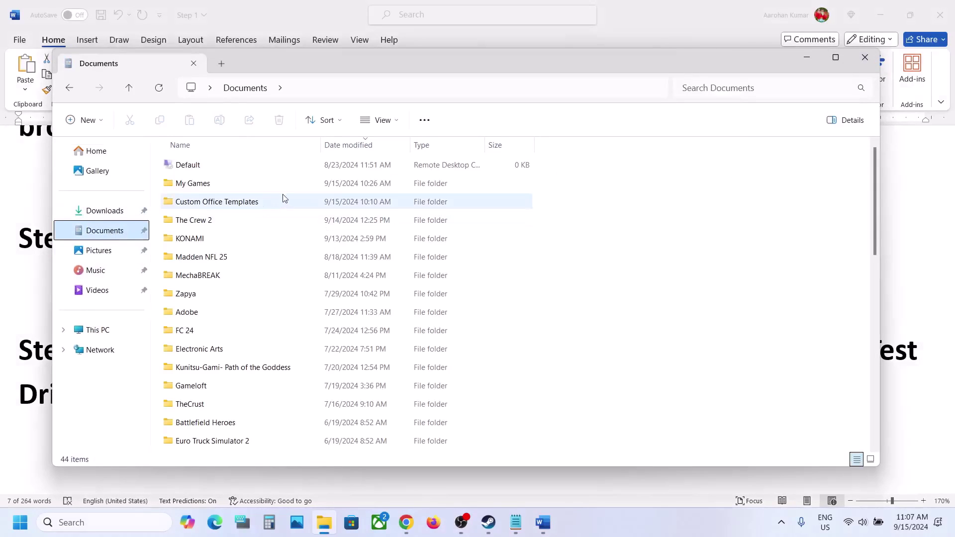
click(193, 189)
double_click(193, 192)
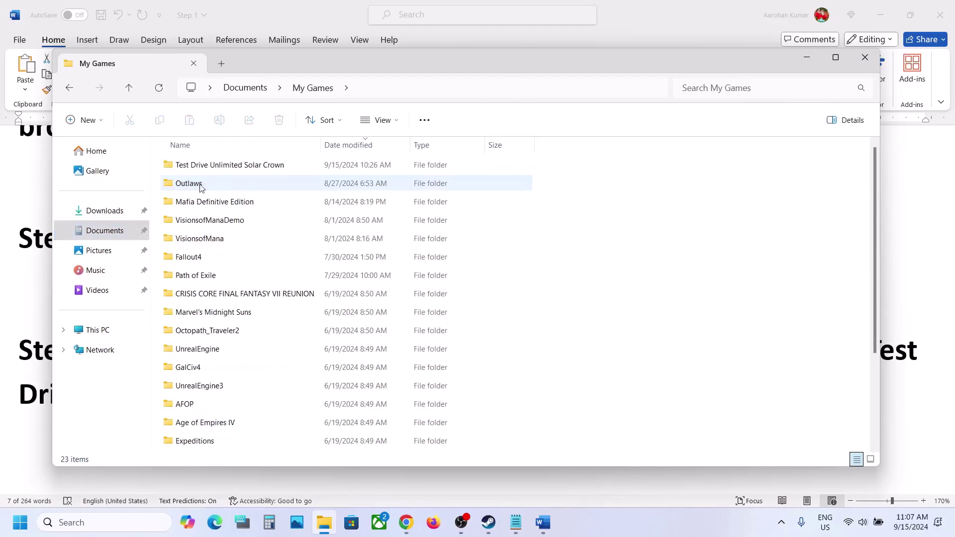
click(252, 168)
right_click(251, 167)
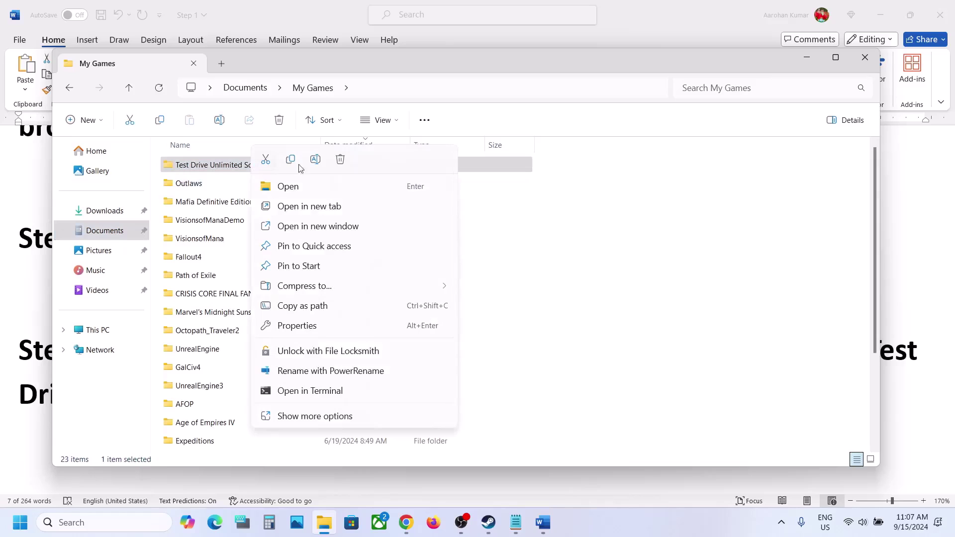
click(623, 218)
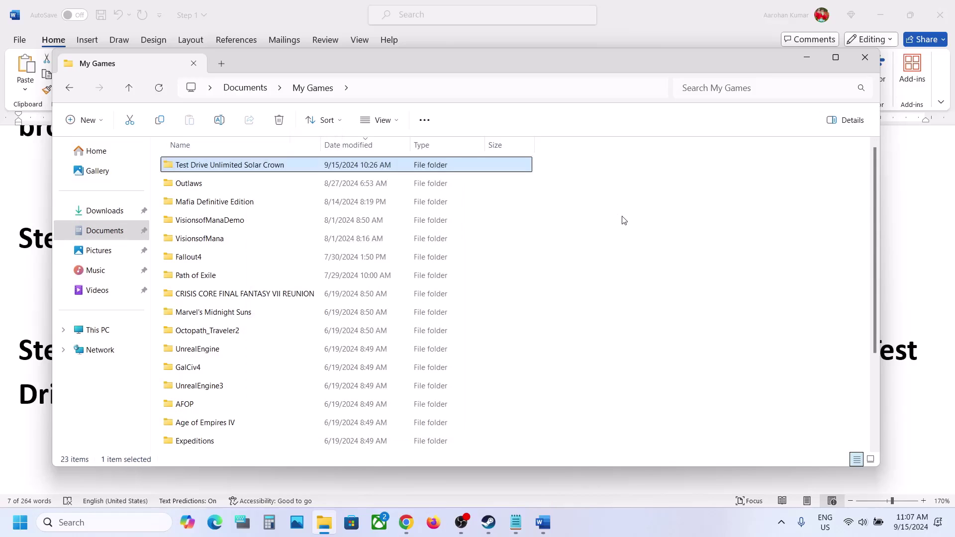
click(622, 218)
right_click(235, 167)
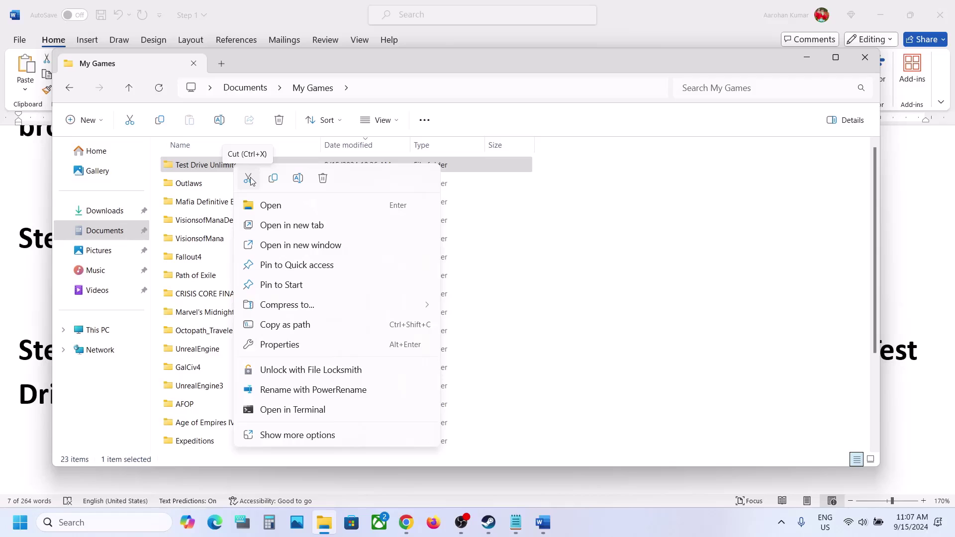
click(606, 219)
click(607, 219)
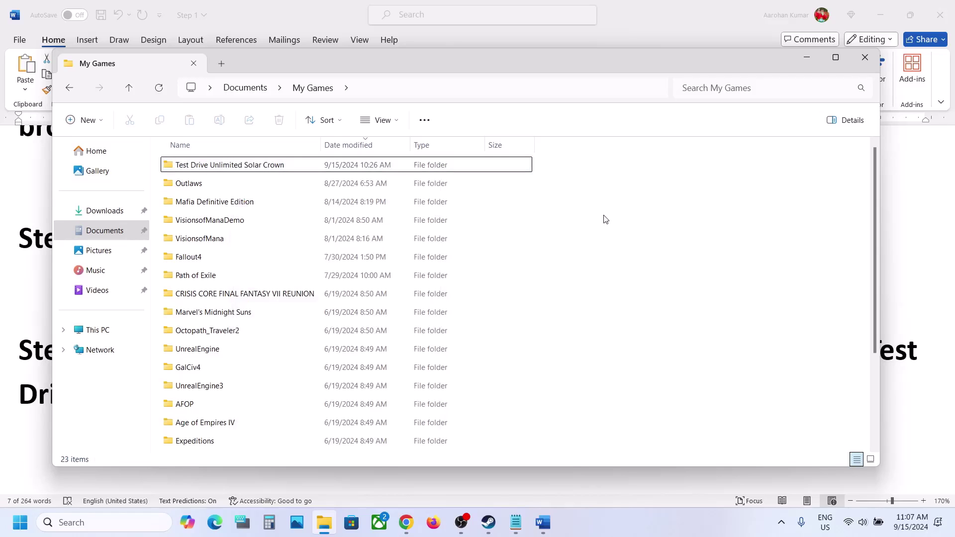
Rename the Test Drive Unlimited Solar Crown save folder to "Test Drive Unlimited Solar Crown.old"
right_click(285, 170)
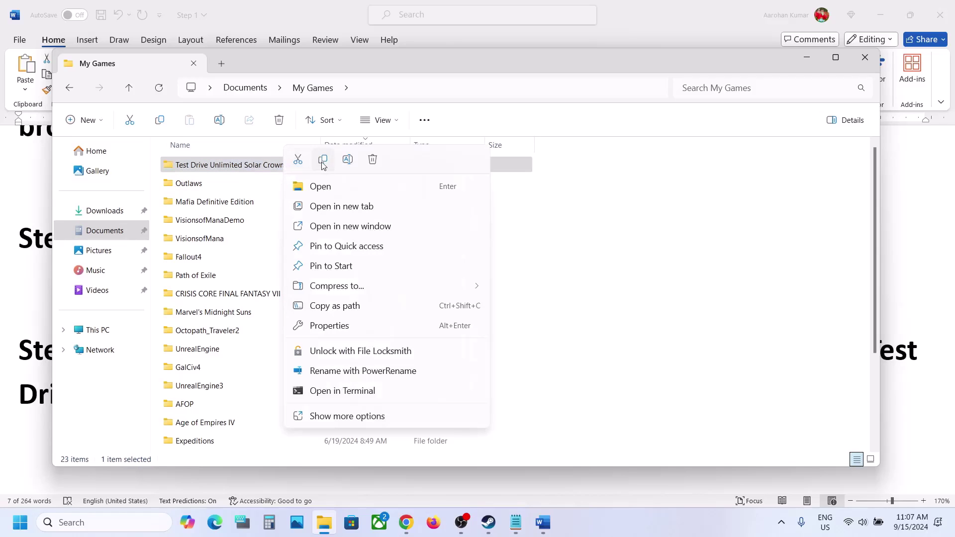
click(350, 160)
click(296, 166)
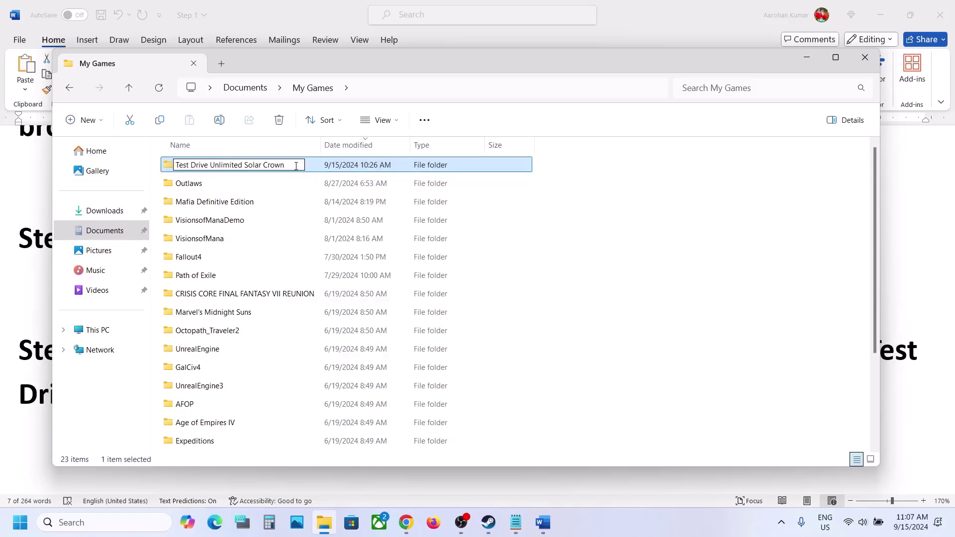
text(.old)
click(555, 304)
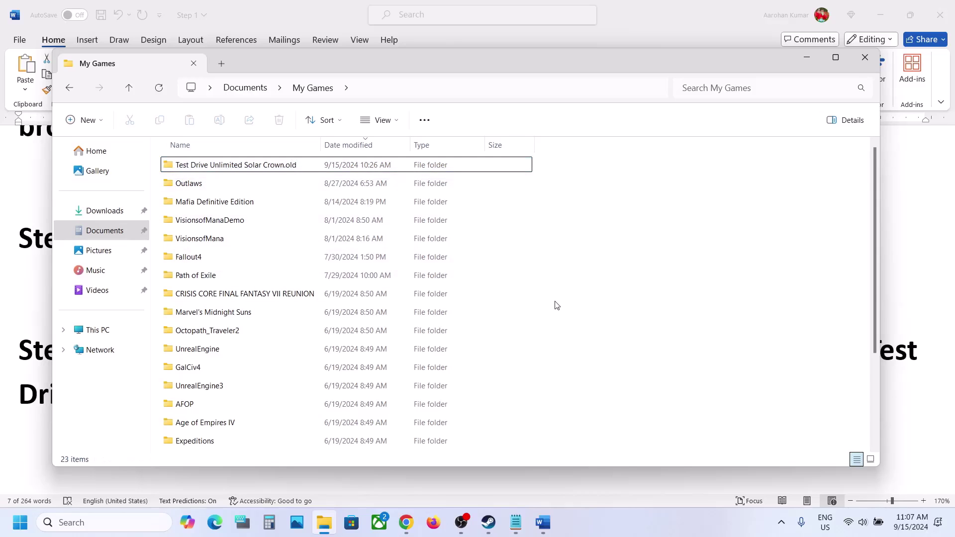
right_click(288, 162)
click(779, 330)
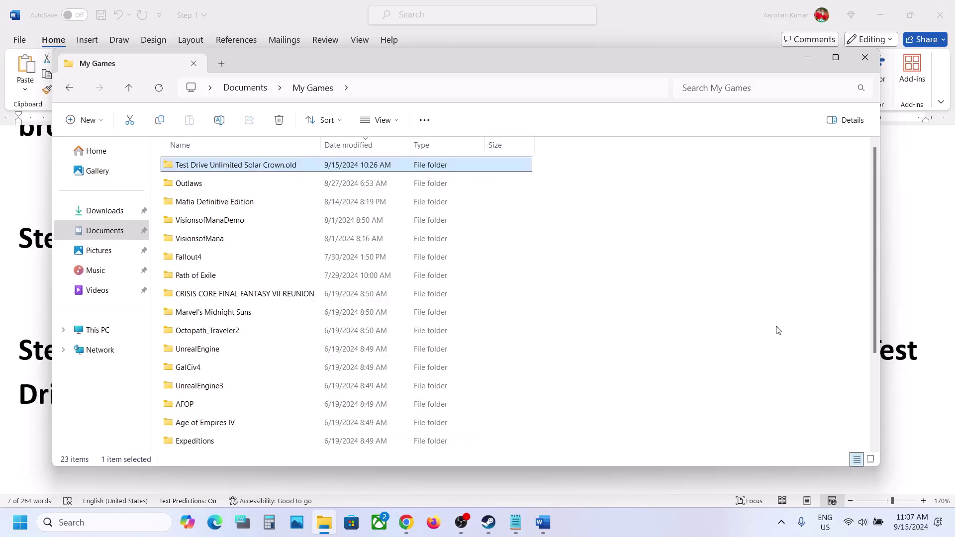
Return to the Word document and read Step 6 on running the game from its installation folder, highlighting the instruction
click(488, 523)
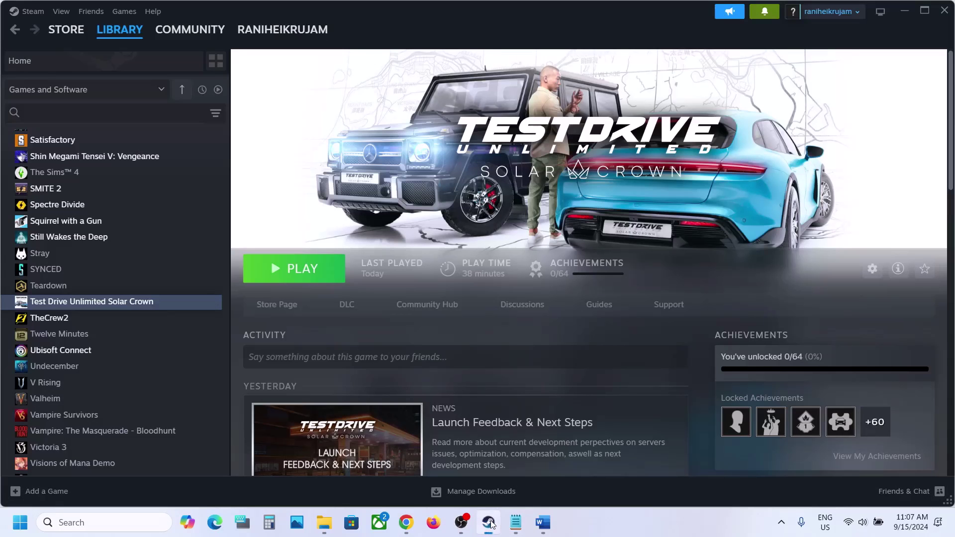
click(549, 526)
scroll(443, 290, down, 3)
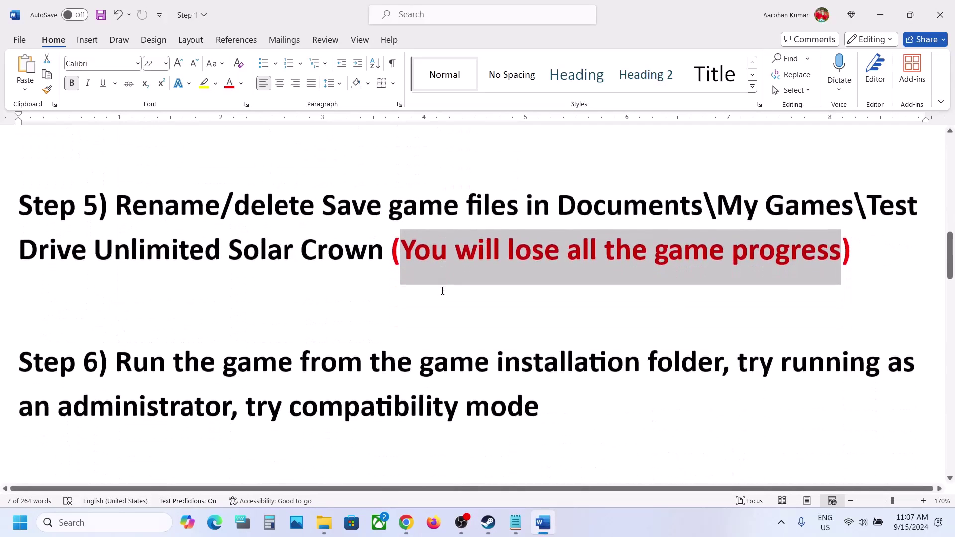
drag(152, 355, 720, 356)
Switch to Steam and browse the local files of Test Drive Unlimited Solar Crown, maximizing the folder window
click(485, 527)
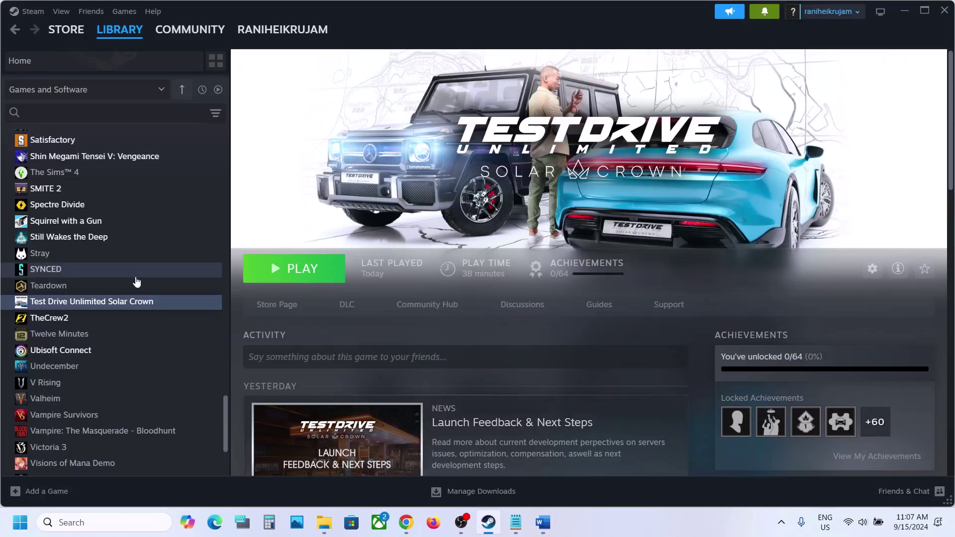
right_click(106, 302)
mouse_move(145, 380)
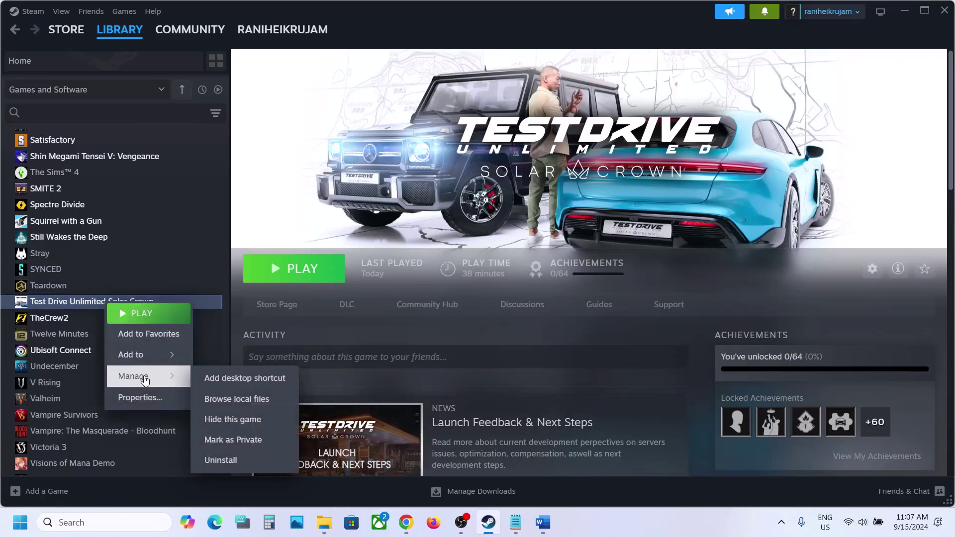
click(253, 398)
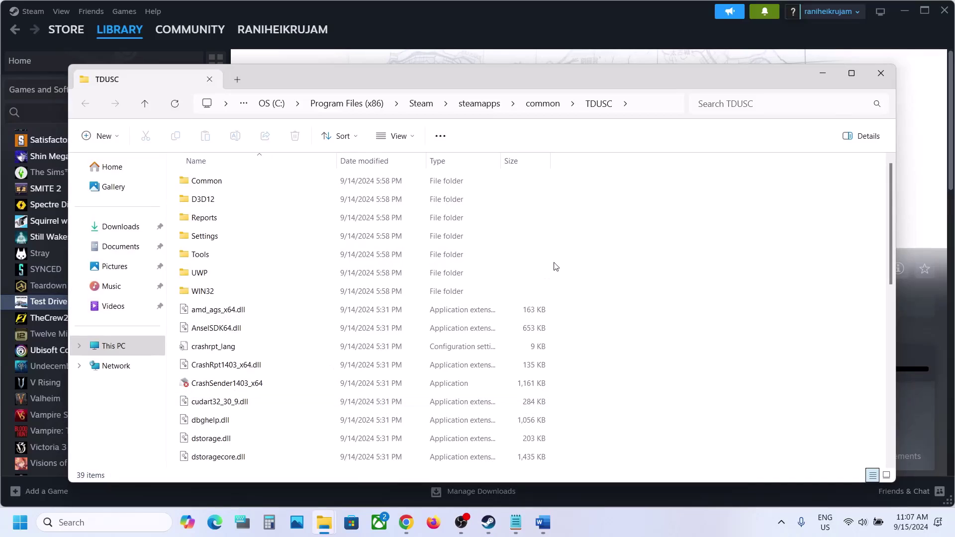
click(852, 74)
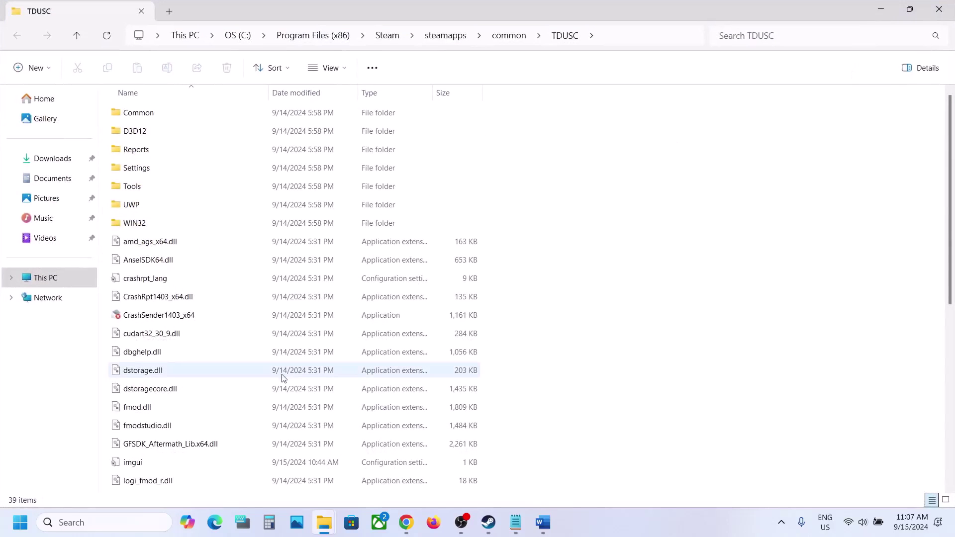
Set the TDUSC application to always run as an administrator in its compatibility properties and apply the change
scroll(278, 382, down, 6)
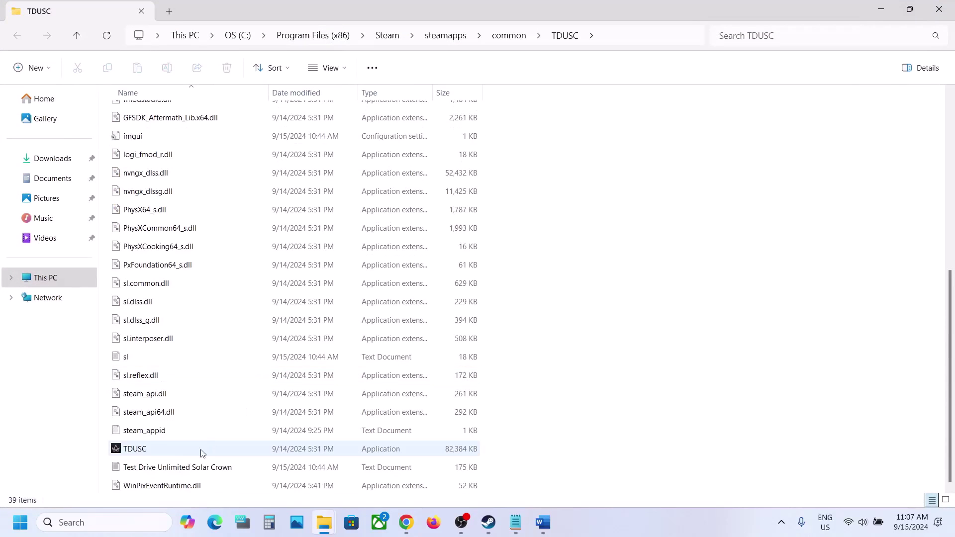
click(166, 453)
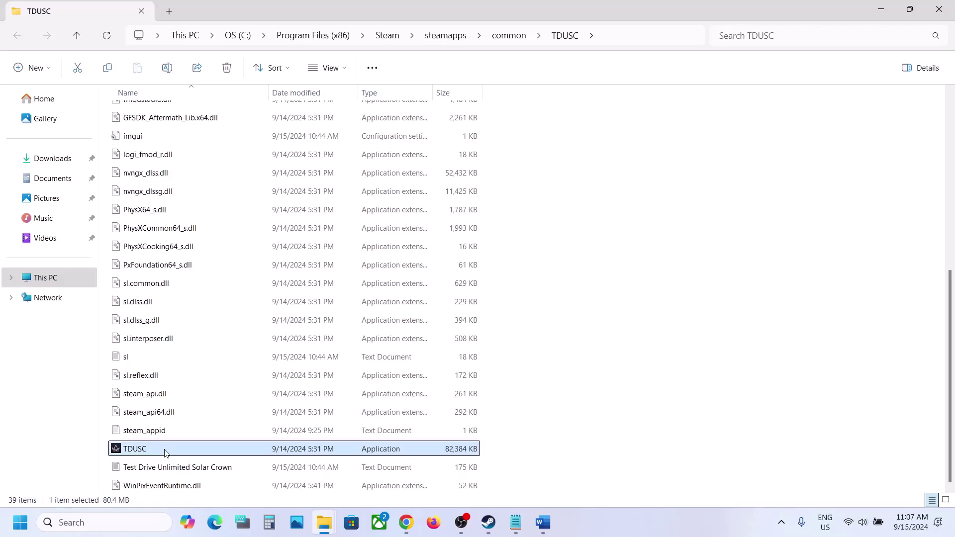
right_click(203, 456)
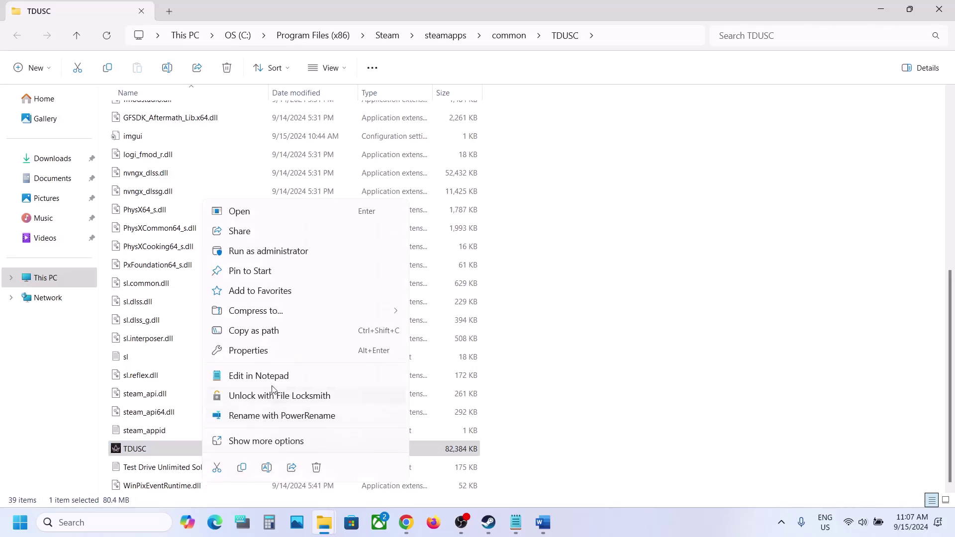
click(249, 356)
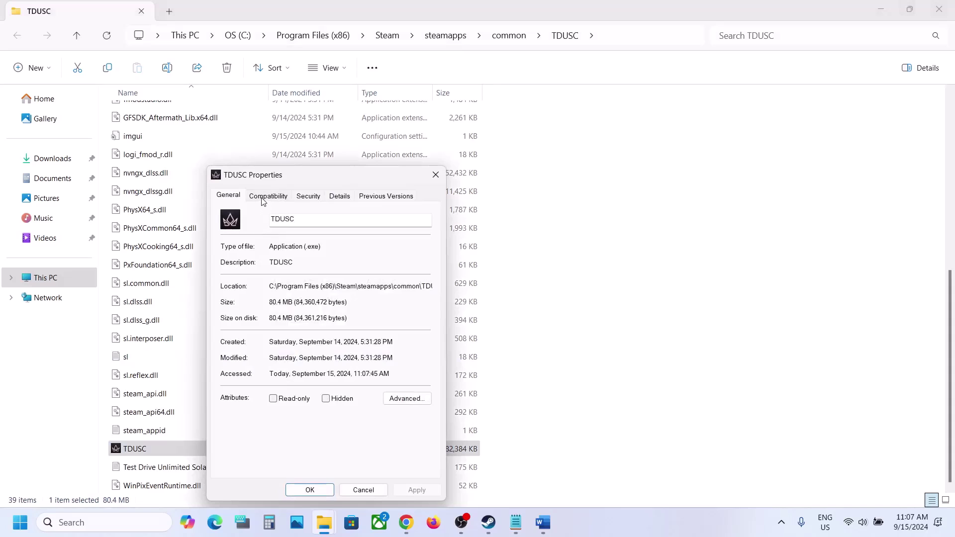
click(265, 196)
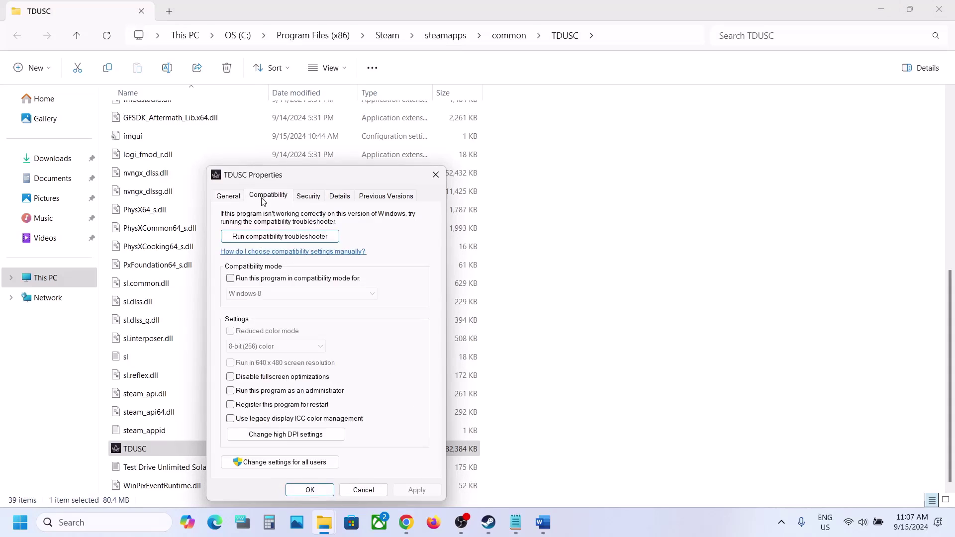
click(230, 391)
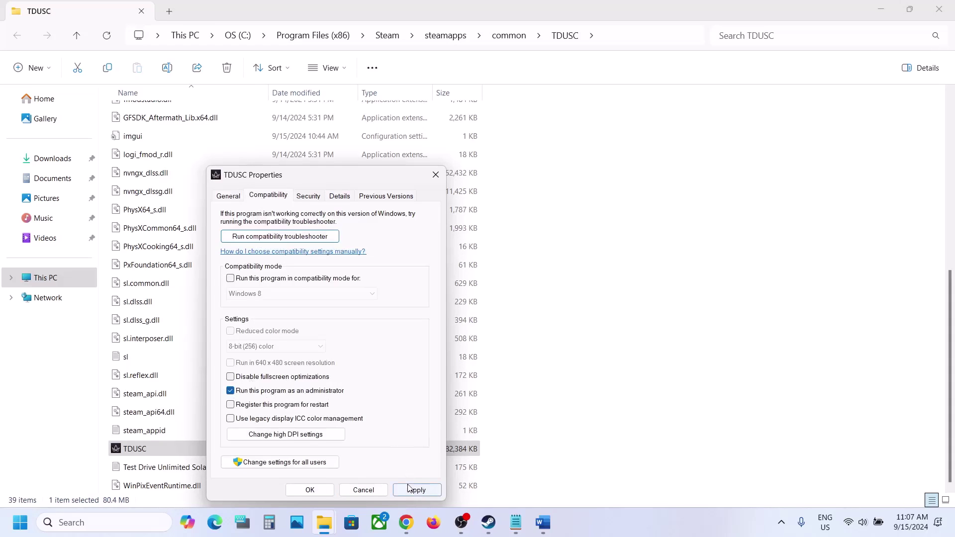
click(416, 489)
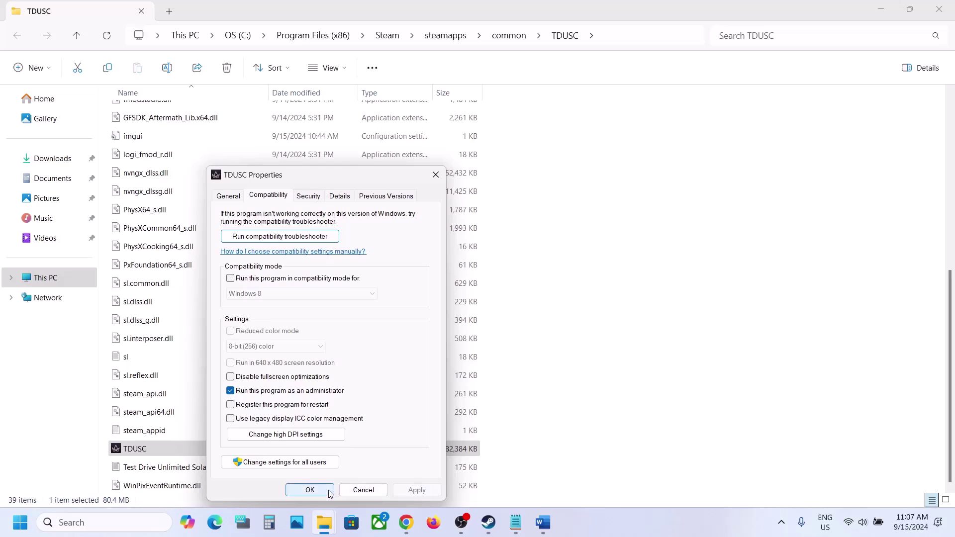
click(309, 490)
Reopen the TDUSC application's compatibility properties, enable compatibility mode for Windows 8, and apply it
right_click(212, 452)
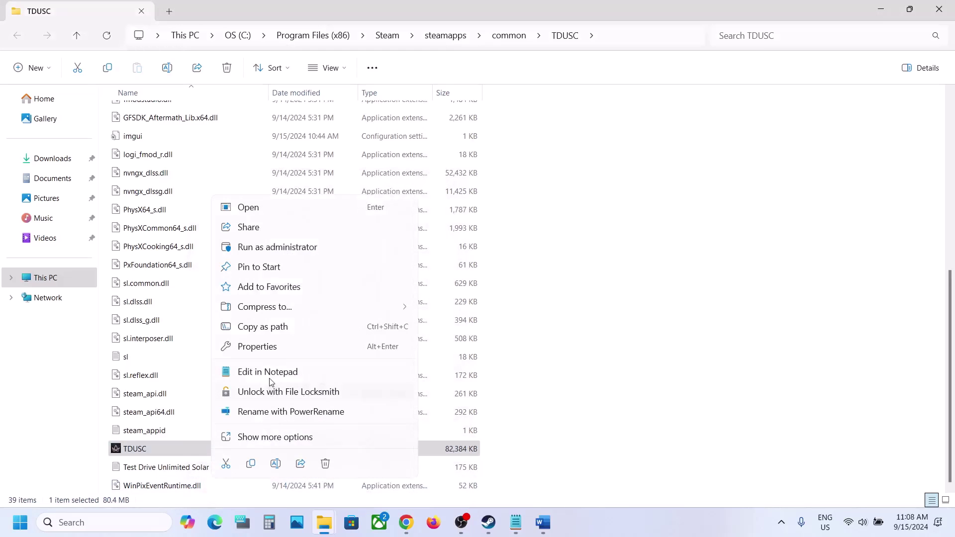
click(252, 346)
click(277, 197)
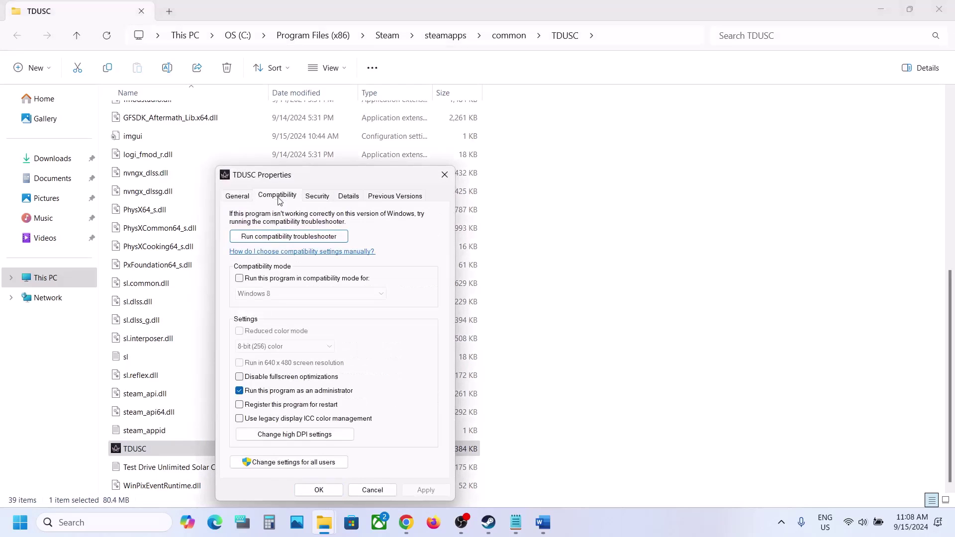
click(240, 279)
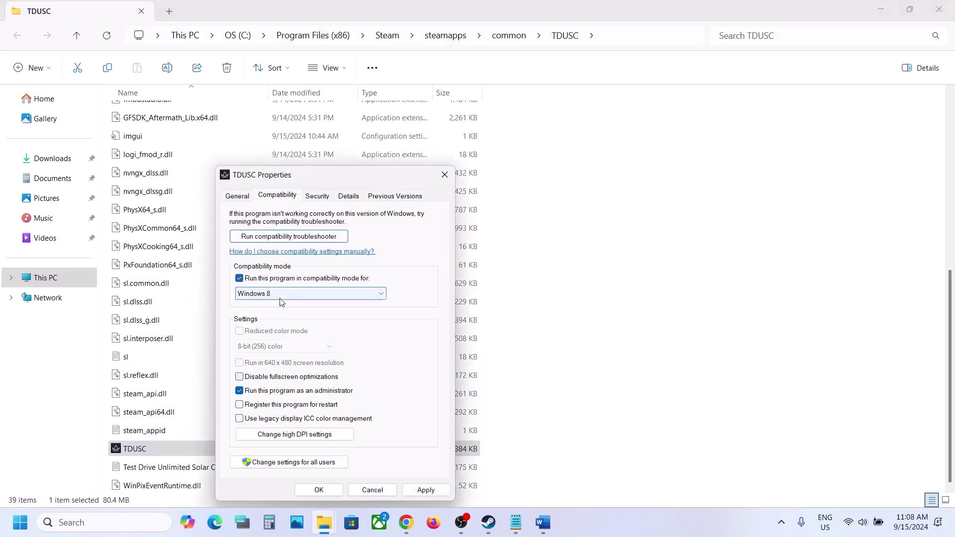
click(425, 490)
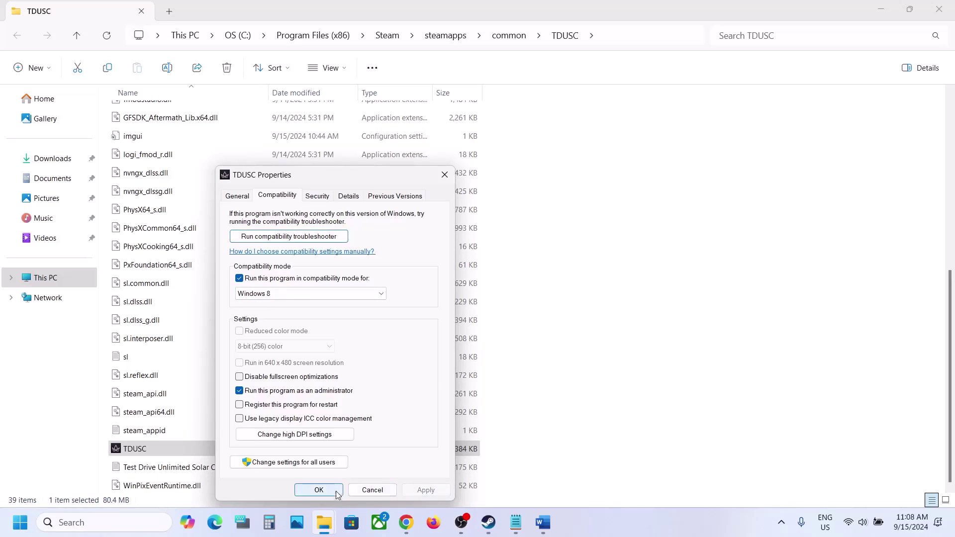
Change the compatibility mode to Windows 7, disable fullscreen optimizations as well, and save the properties
click(306, 296)
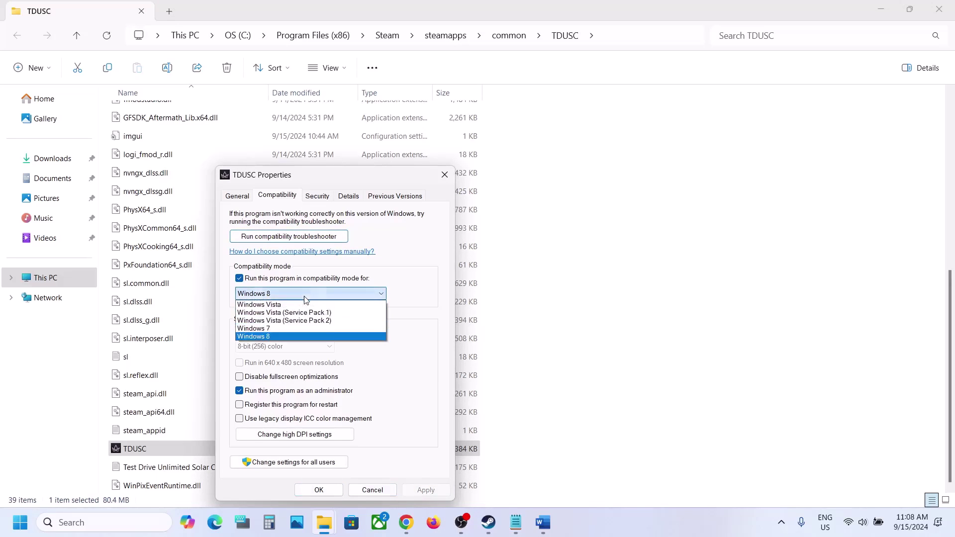
click(274, 329)
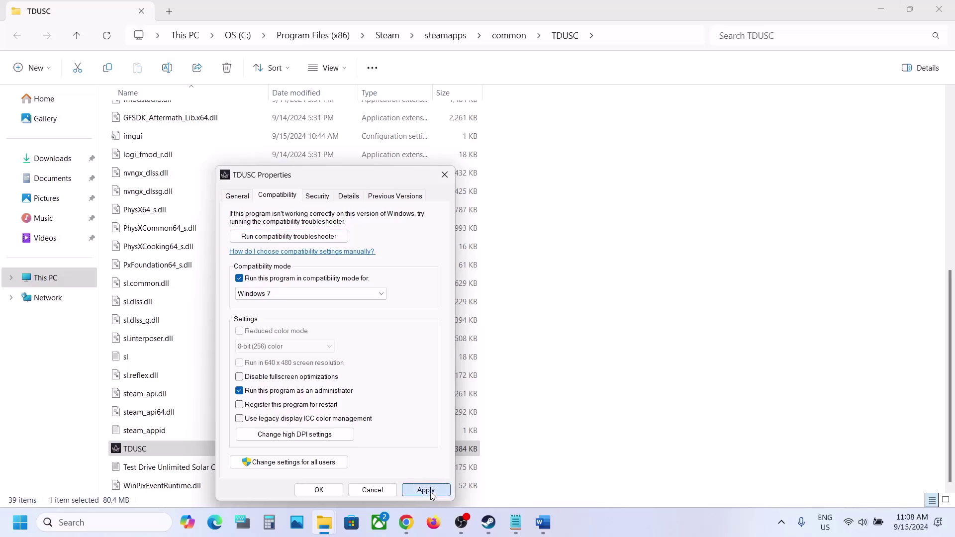
click(426, 490)
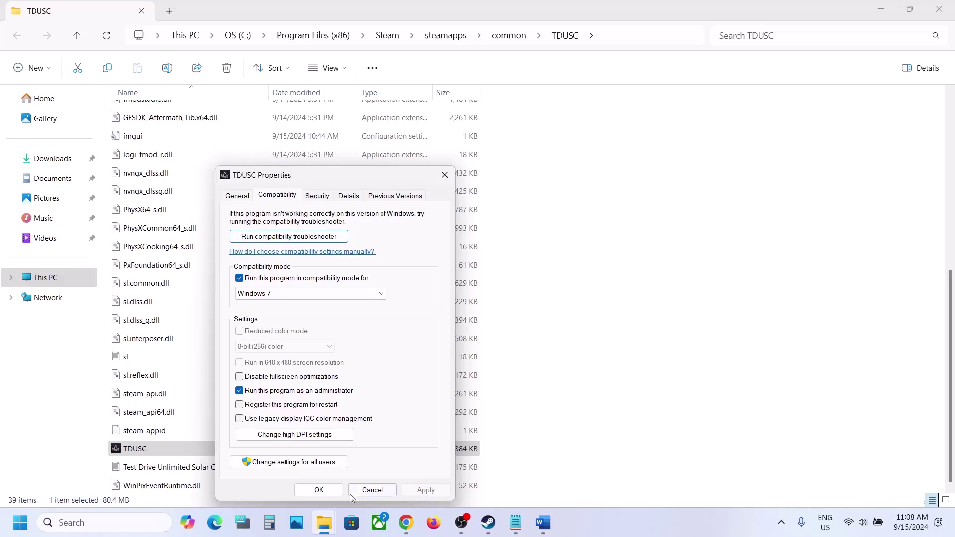
click(240, 378)
click(426, 490)
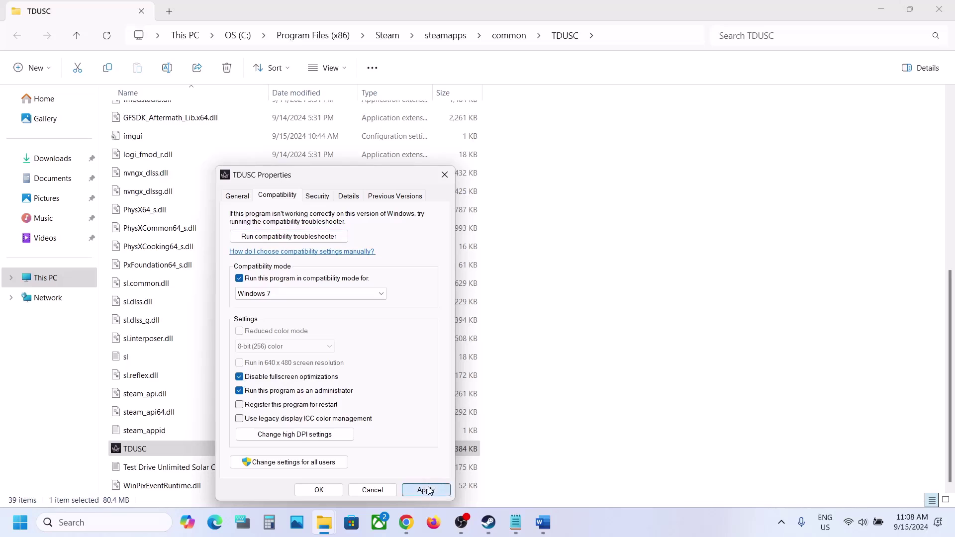
click(320, 490)
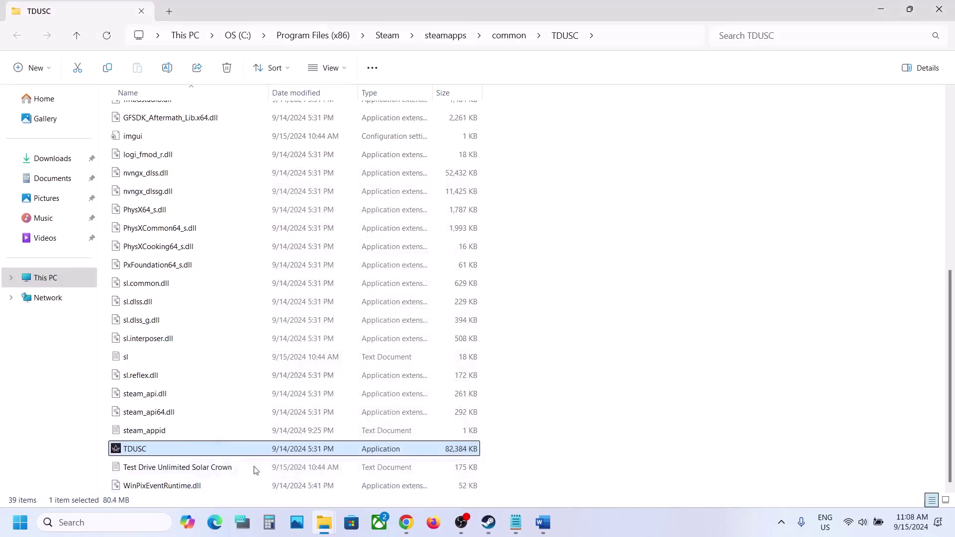
Clear compatibility mode, disabled fullscreen optimizations and run as administrator in the TDUSC application's properties, and save the changes
right_click(174, 446)
click(221, 338)
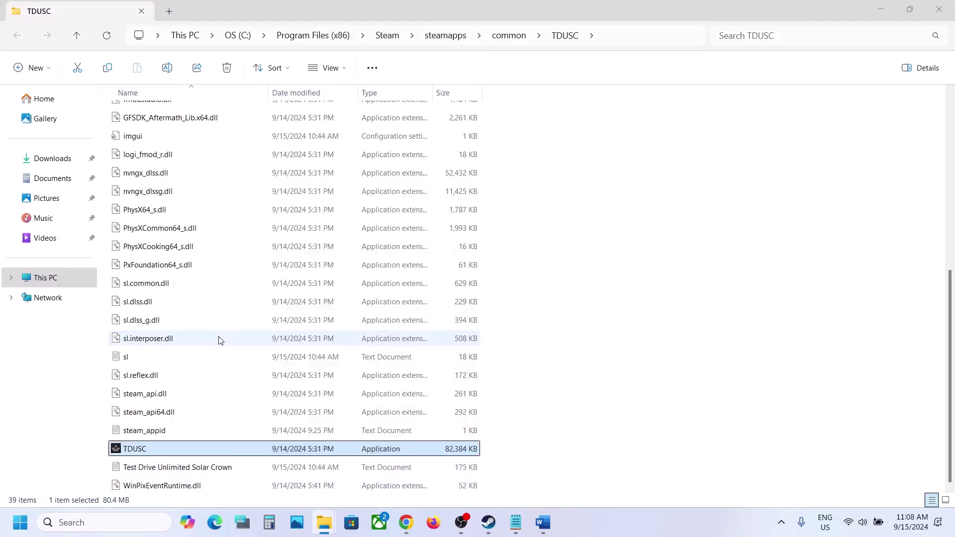
click(256, 198)
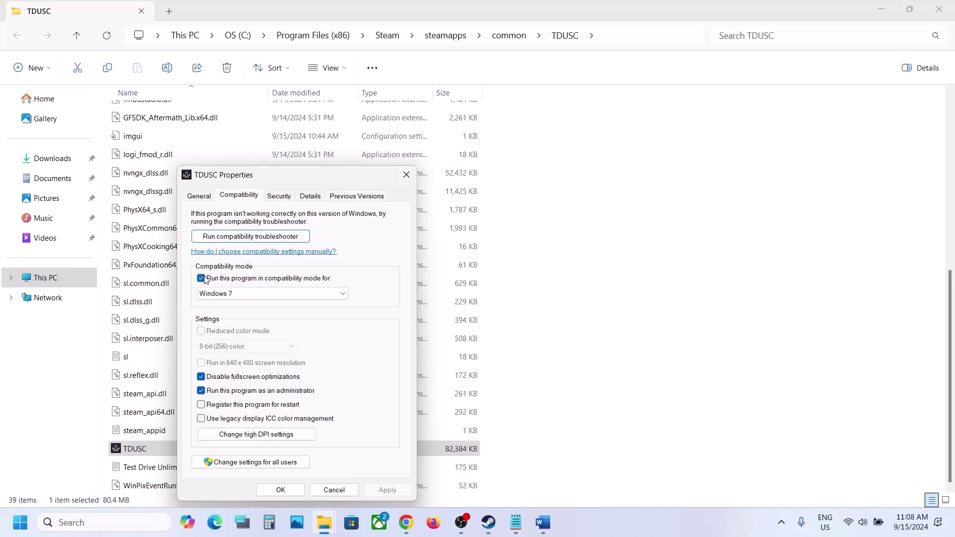
click(201, 278)
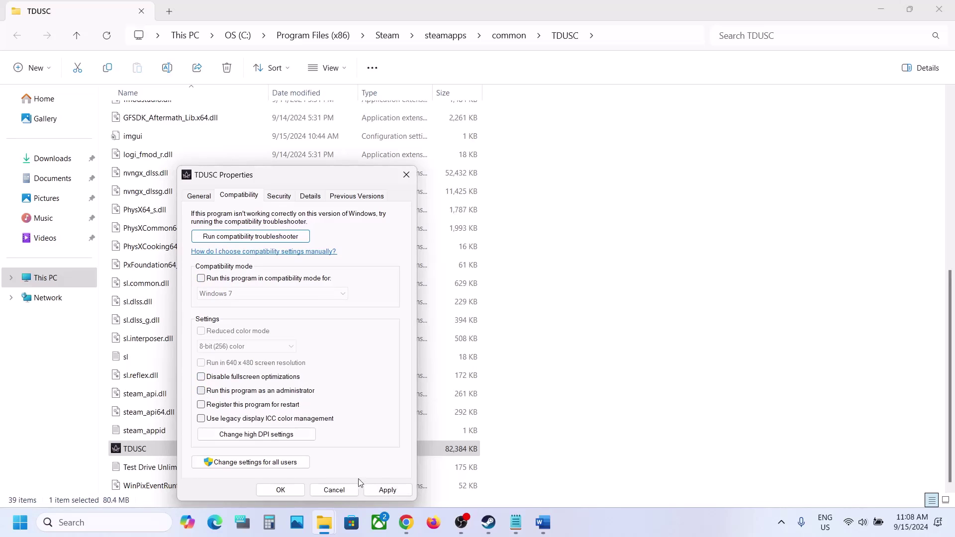
click(380, 490)
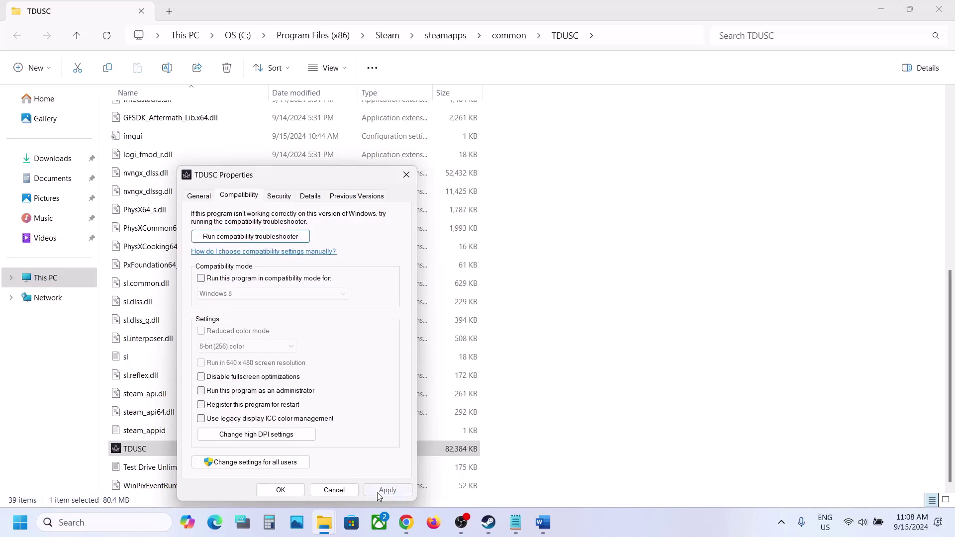
click(297, 489)
Override the high DPI scaling behavior for the TDUSC application with scaling performed by Application, and apply it
right_click(206, 451)
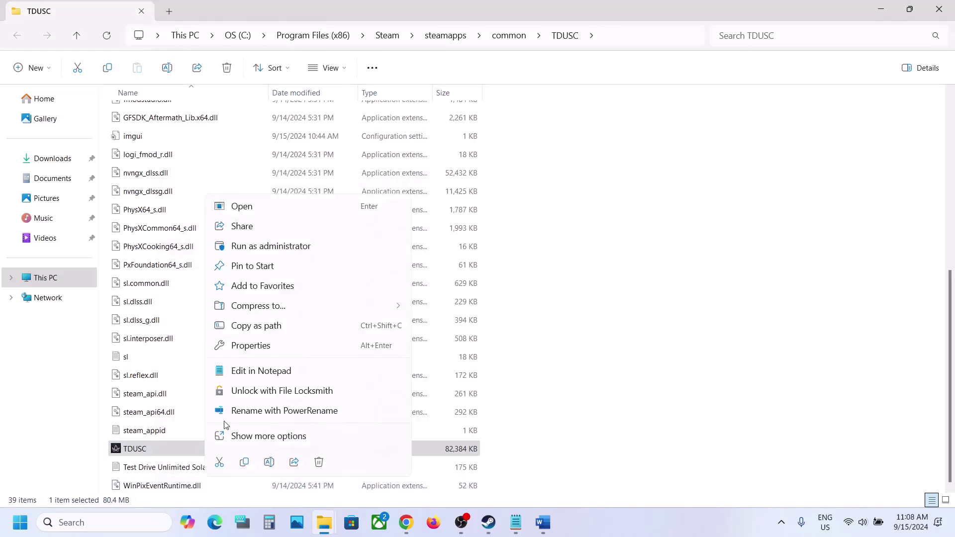
click(248, 345)
click(285, 199)
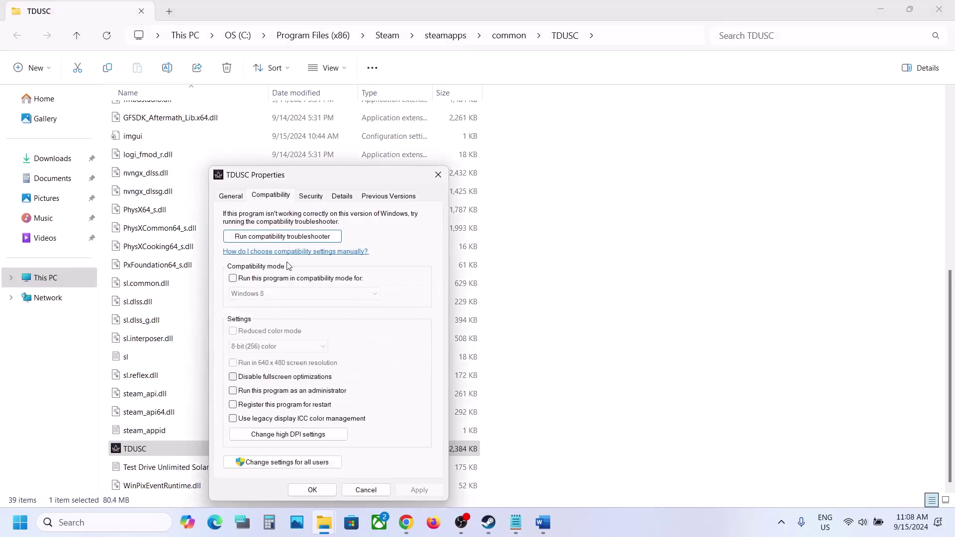
click(285, 434)
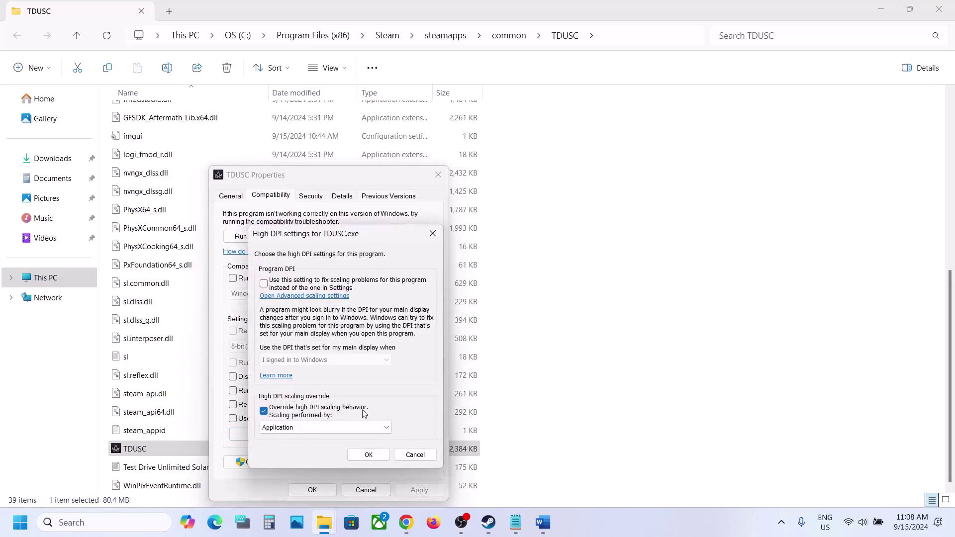
click(286, 429)
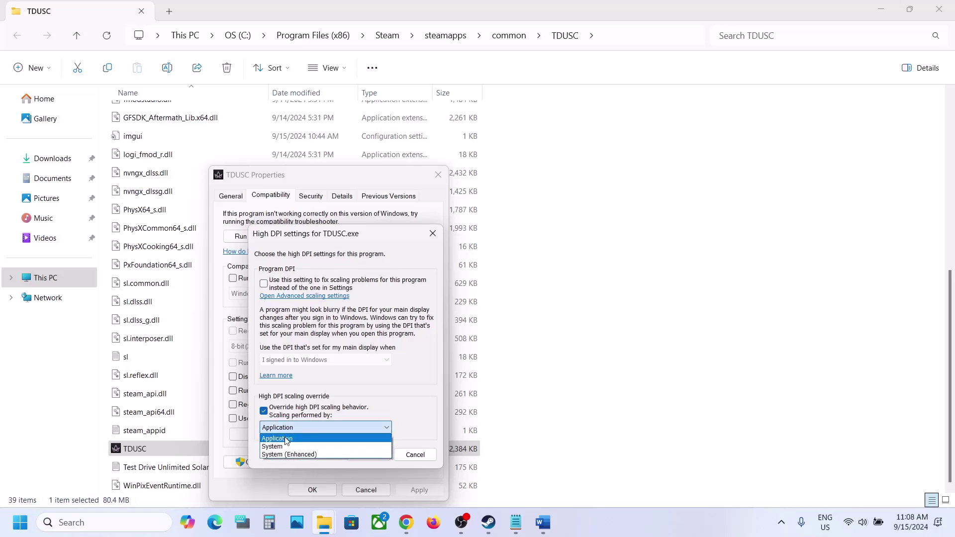
click(286, 438)
click(366, 455)
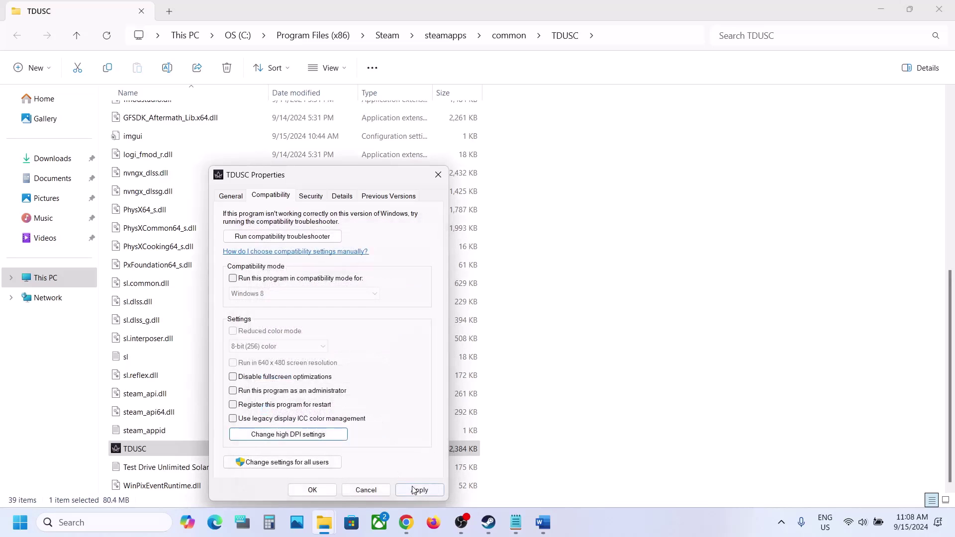
click(413, 491)
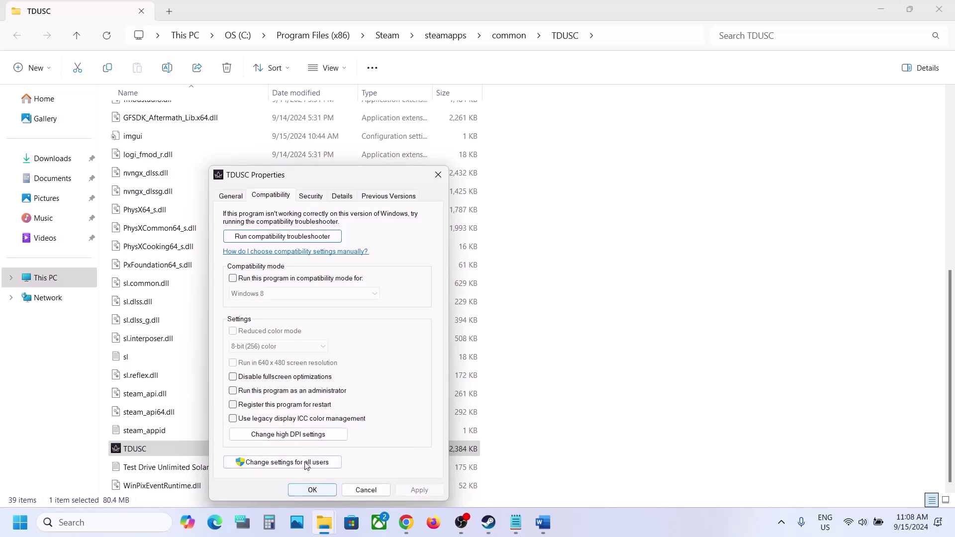
Turn off the high DPI scaling override for the TDUSC application and save the properties
click(290, 435)
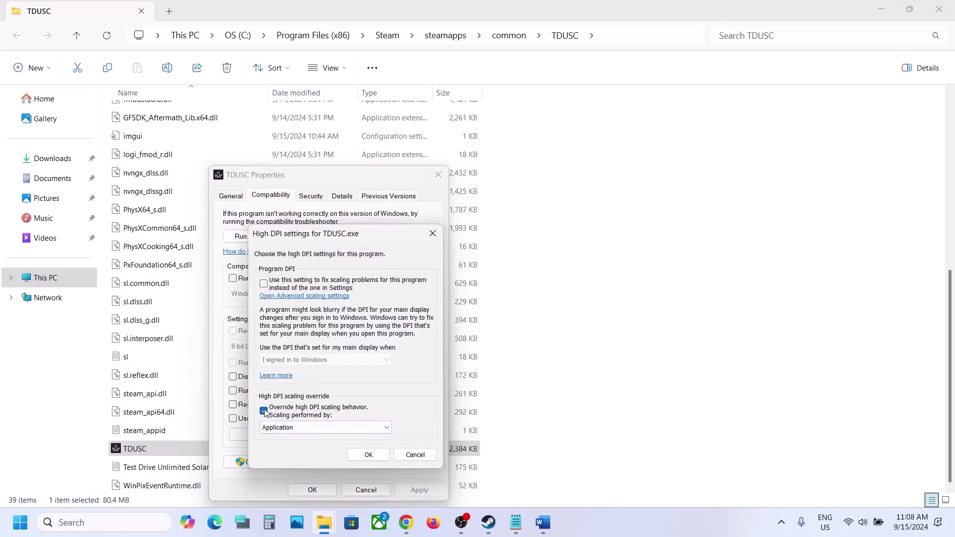
click(368, 454)
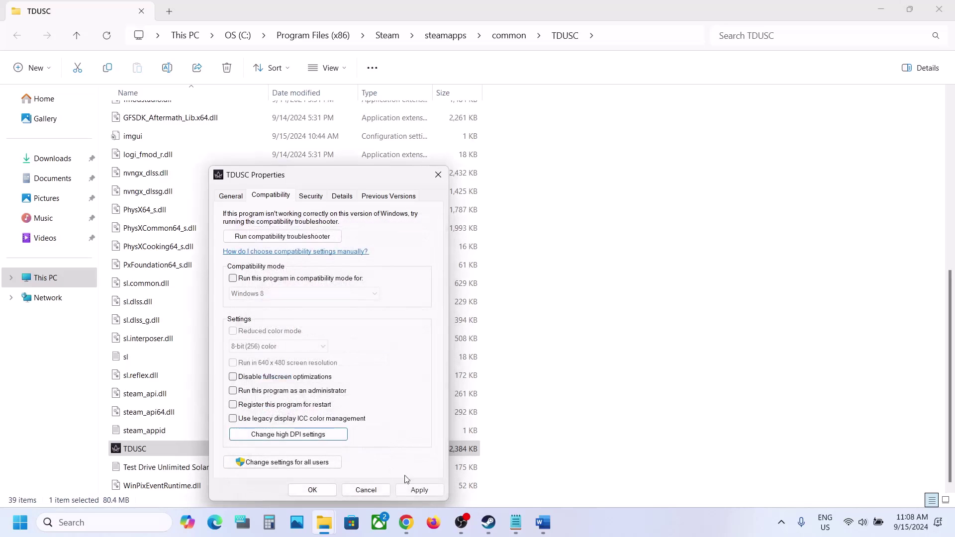
click(417, 489)
click(313, 490)
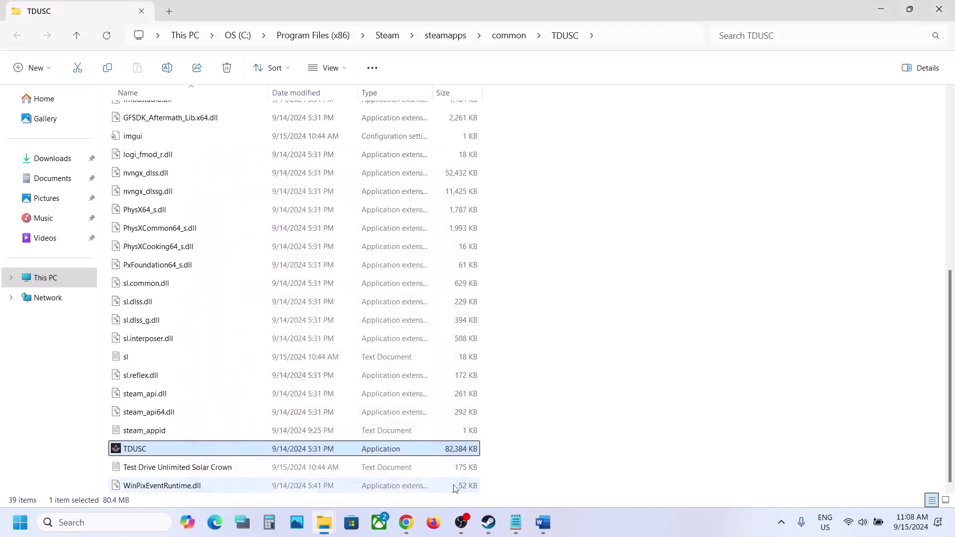
Switch to the Word document and read Step 7 on allowing the game exe through antivirus and Windows Security, highlighting its phrases
click(542, 522)
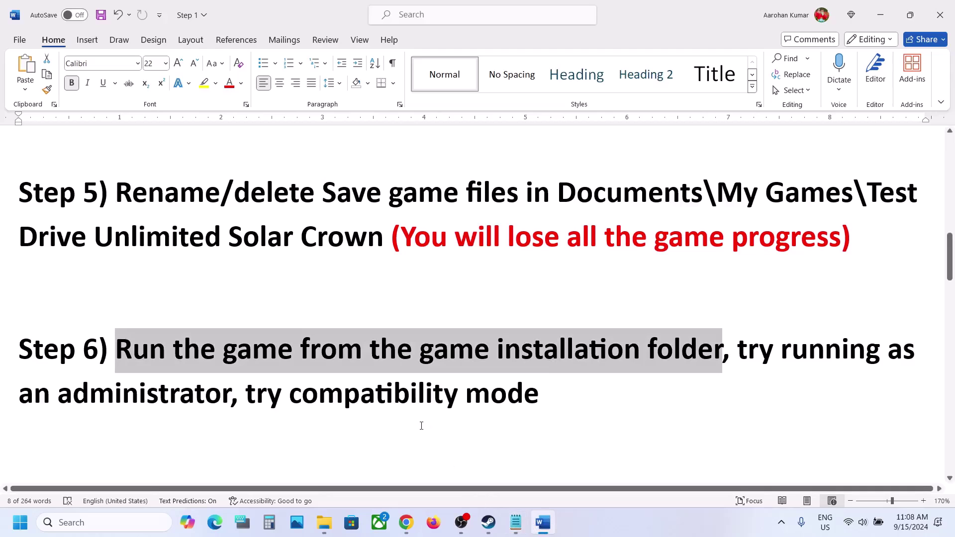
scroll(421, 426, down, 3)
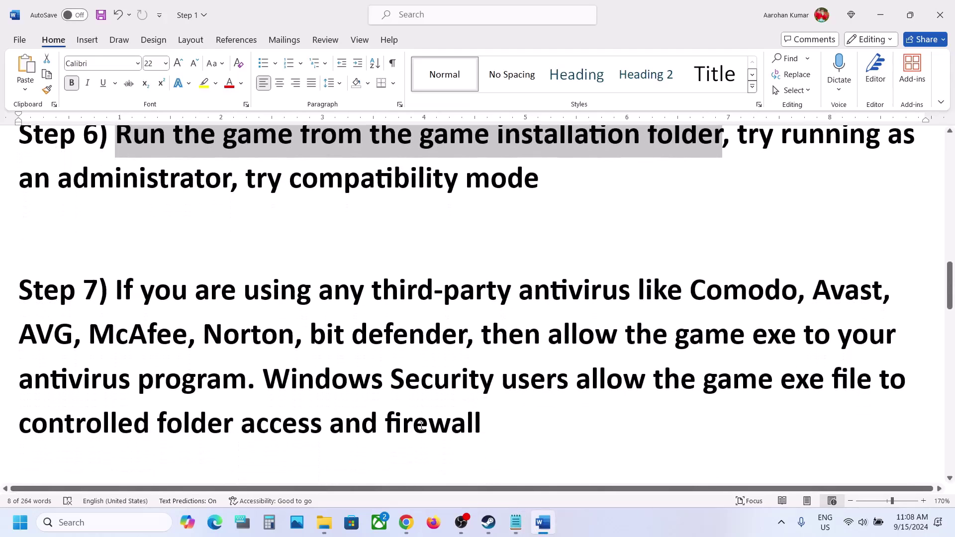
drag(133, 297, 547, 330)
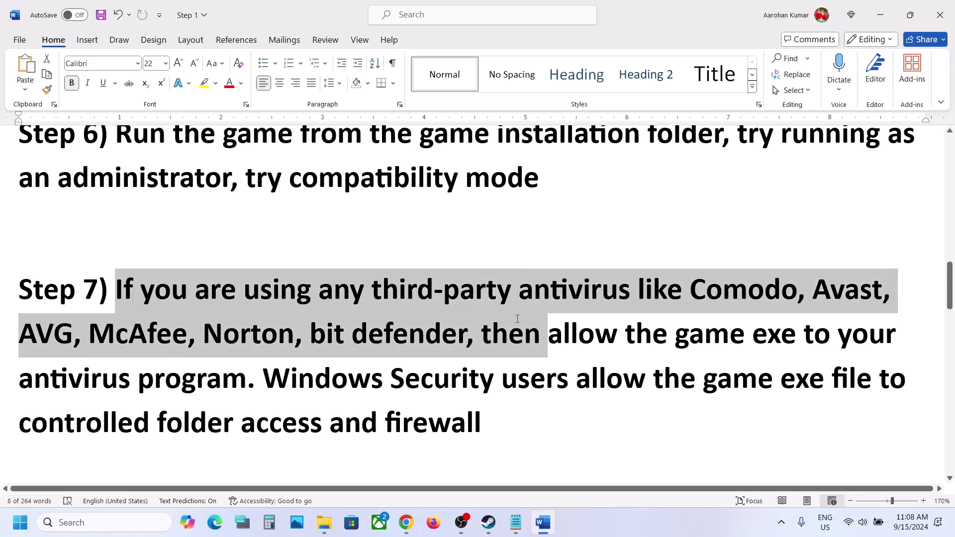
click(547, 331)
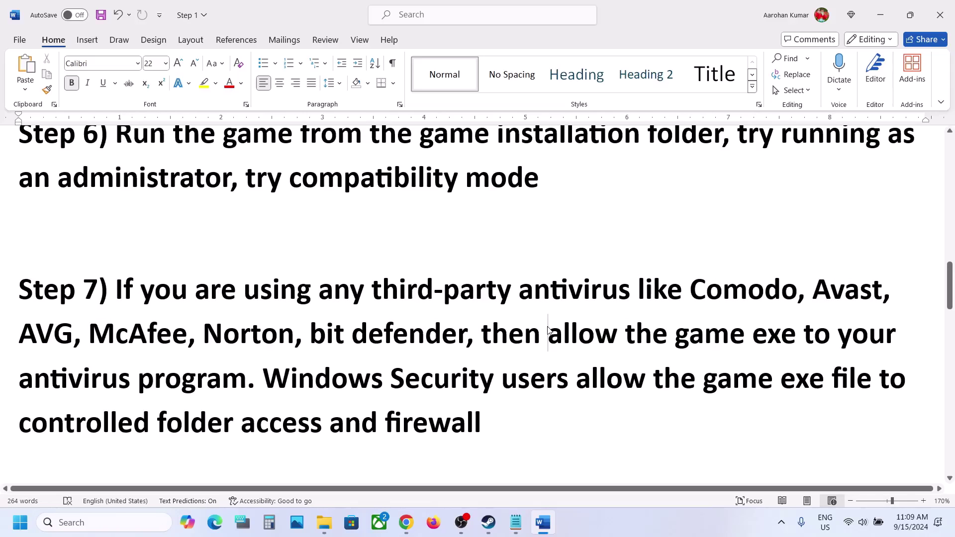
drag(540, 331, 245, 371)
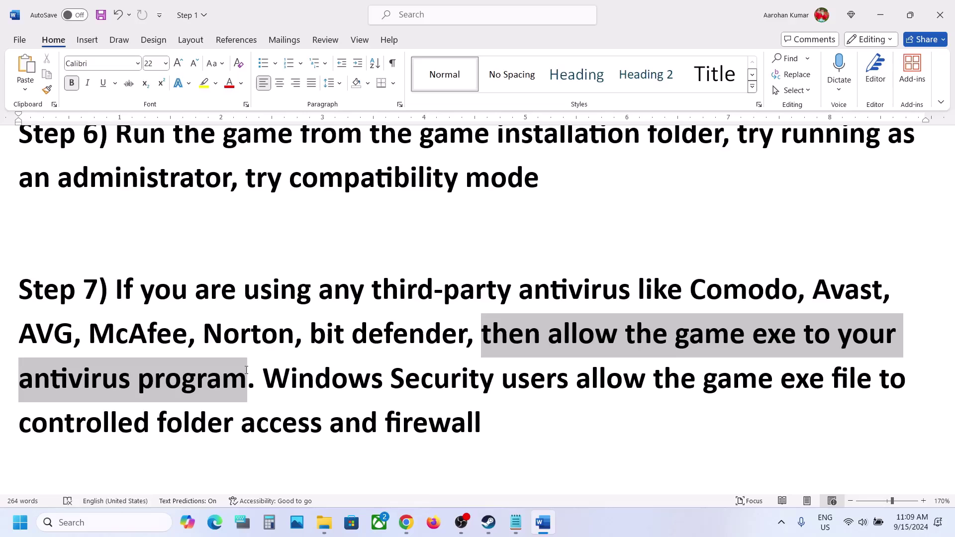
drag(262, 379, 443, 380)
Open the list of apps allowed through Controlled folder access in Windows Security's ransomware protection
key(super+i)
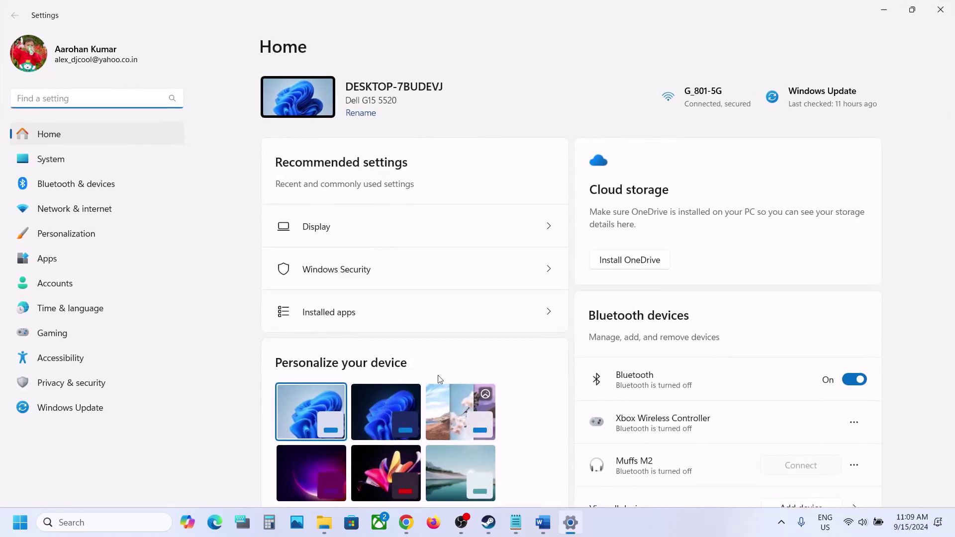
click(91, 387)
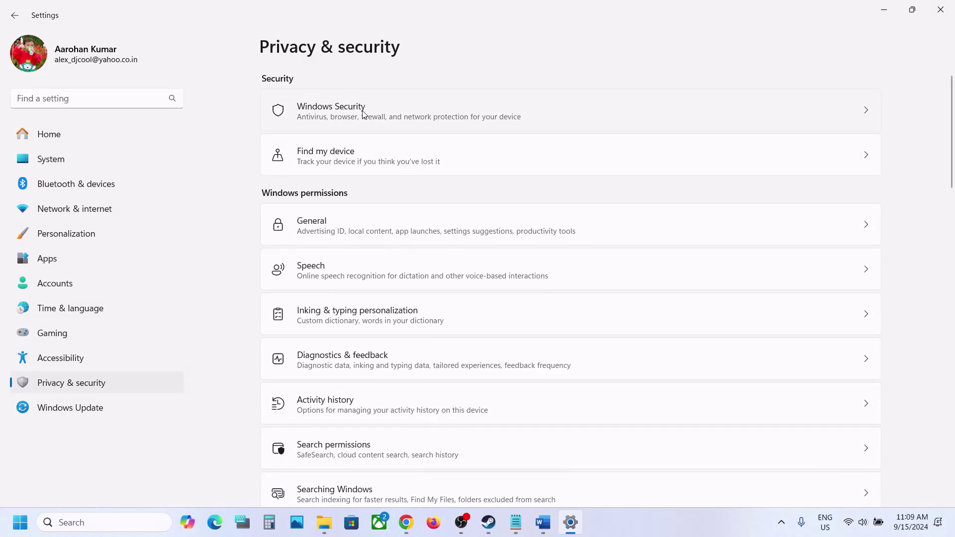
click(380, 117)
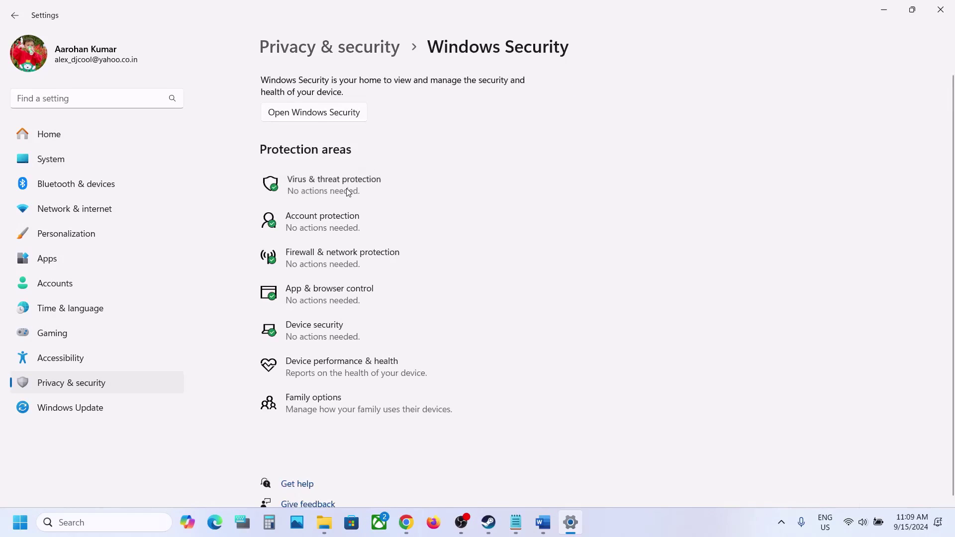
click(347, 192)
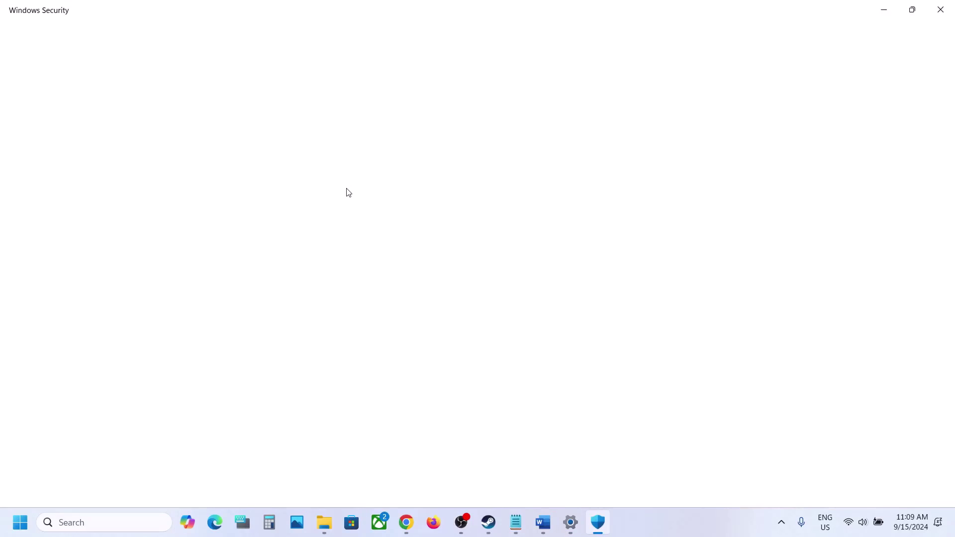
scroll(347, 192, down, 3)
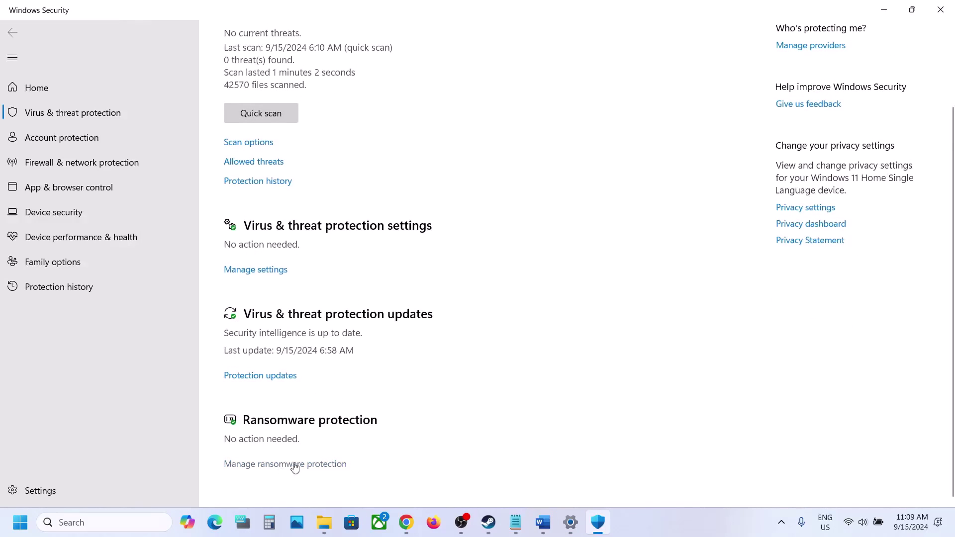
click(314, 464)
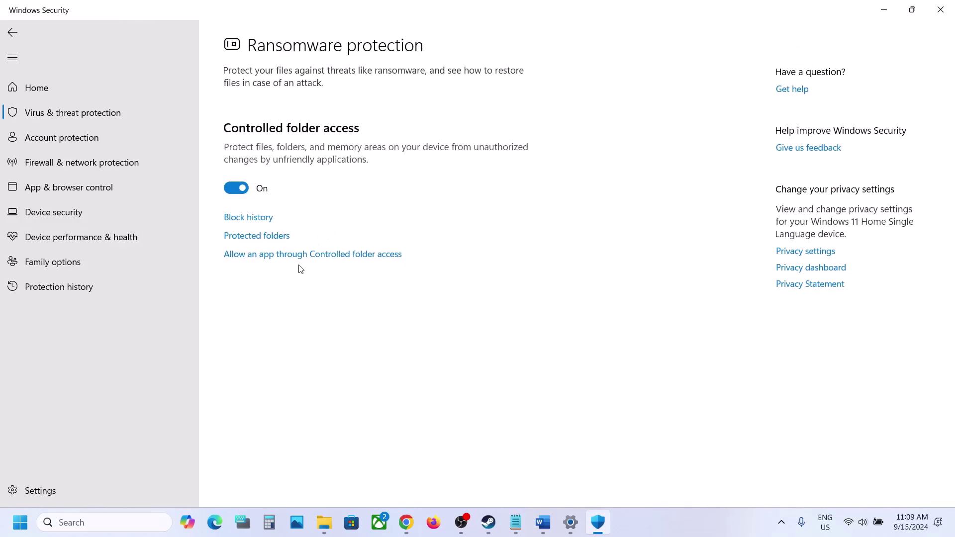
click(302, 256)
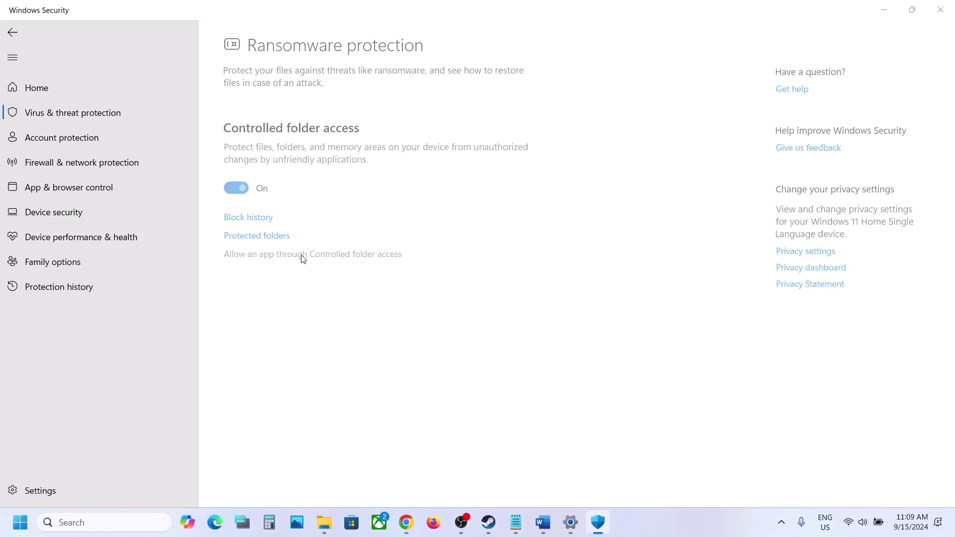
click(434, 360)
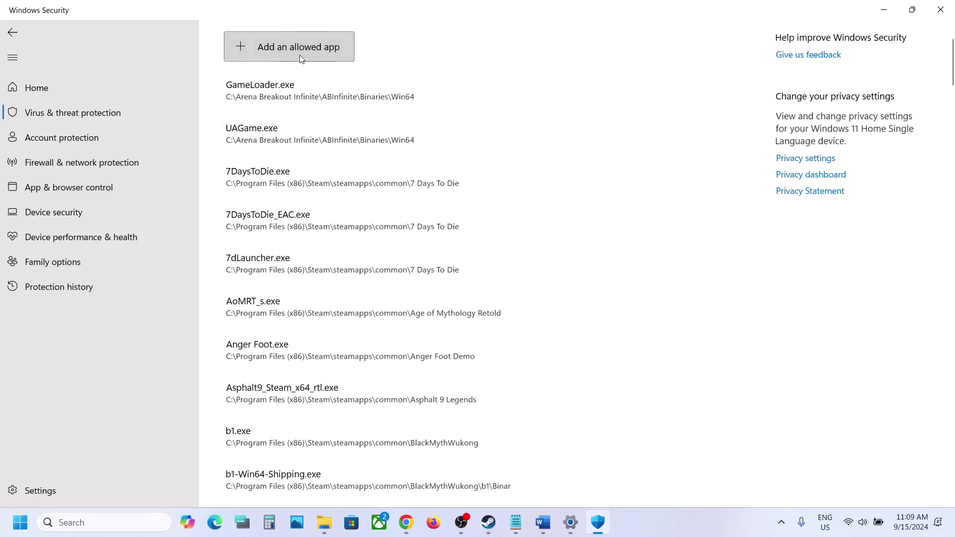
Add the TDUSC application from Program Files (x86)\Steam\steamapps\common\TDUSC as an app allowed through Controlled folder access
click(300, 53)
click(298, 96)
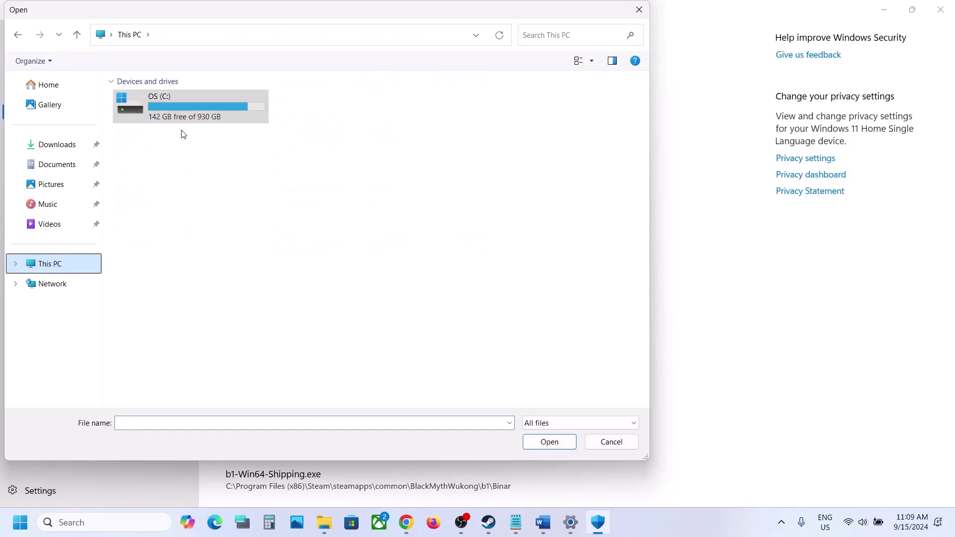
double_click(183, 104)
scroll(184, 107, down, 1)
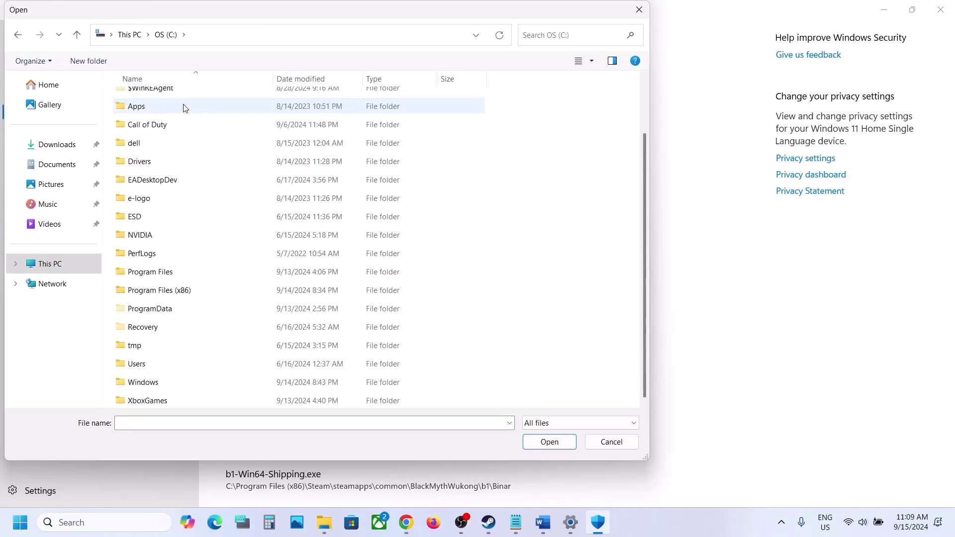
double_click(183, 289)
scroll(174, 296, down, 7)
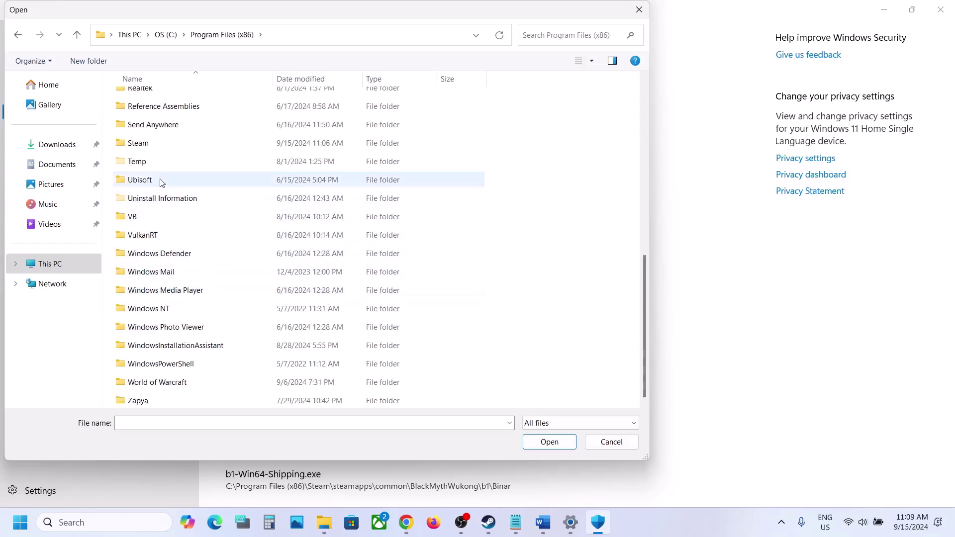
double_click(159, 144)
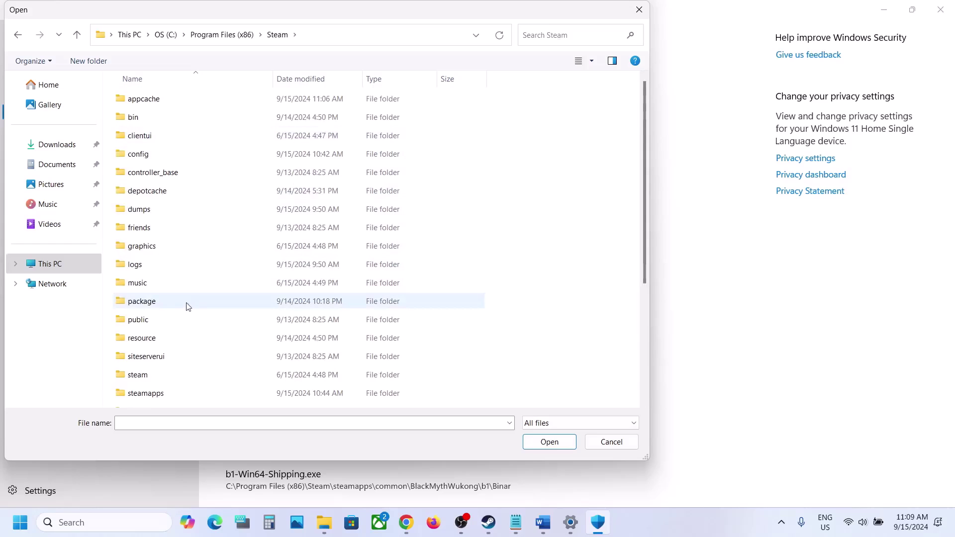
double_click(158, 393)
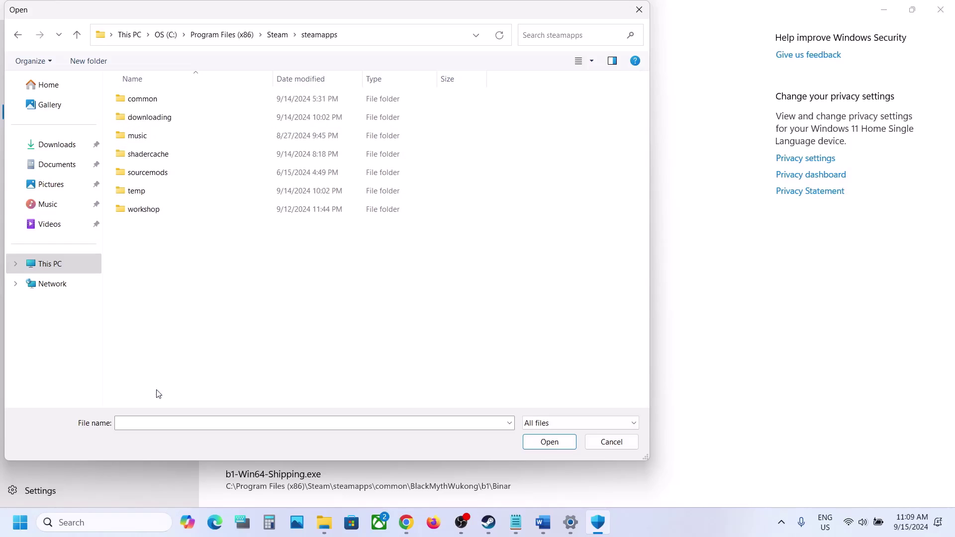
double_click(144, 99)
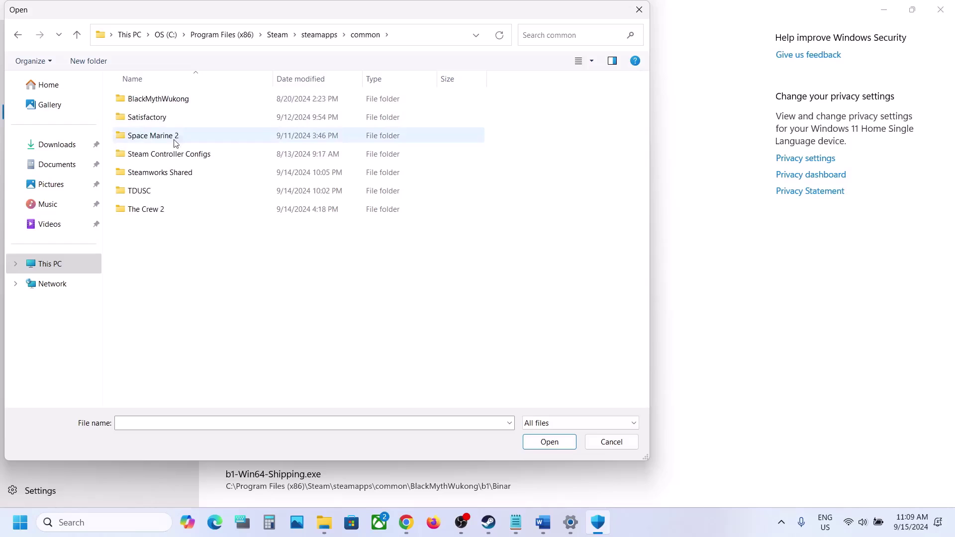
double_click(164, 191)
click(174, 247)
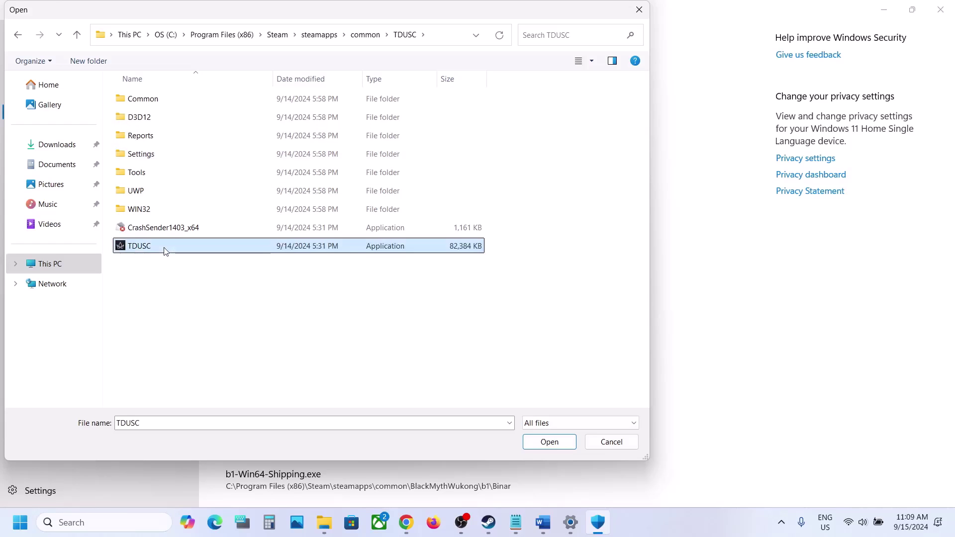
click(543, 445)
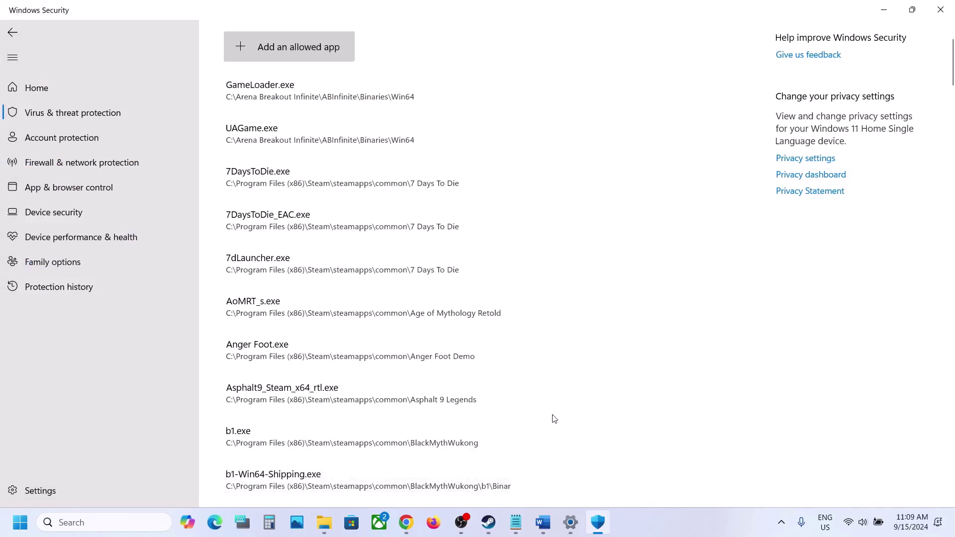
Switch to the Word document and read Step 8 on increasing the virtual memory
click(543, 522)
scroll(450, 311, down, 6)
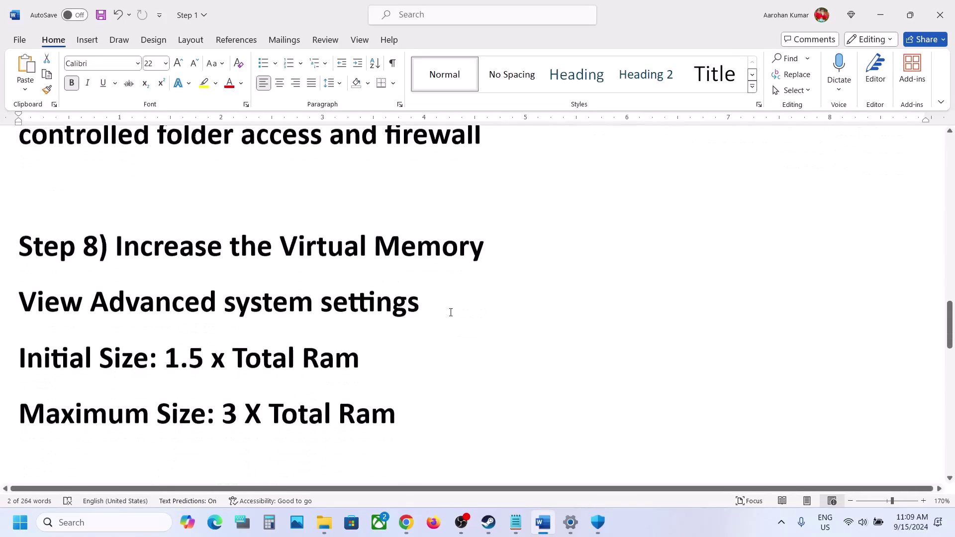
drag(156, 226, 522, 262)
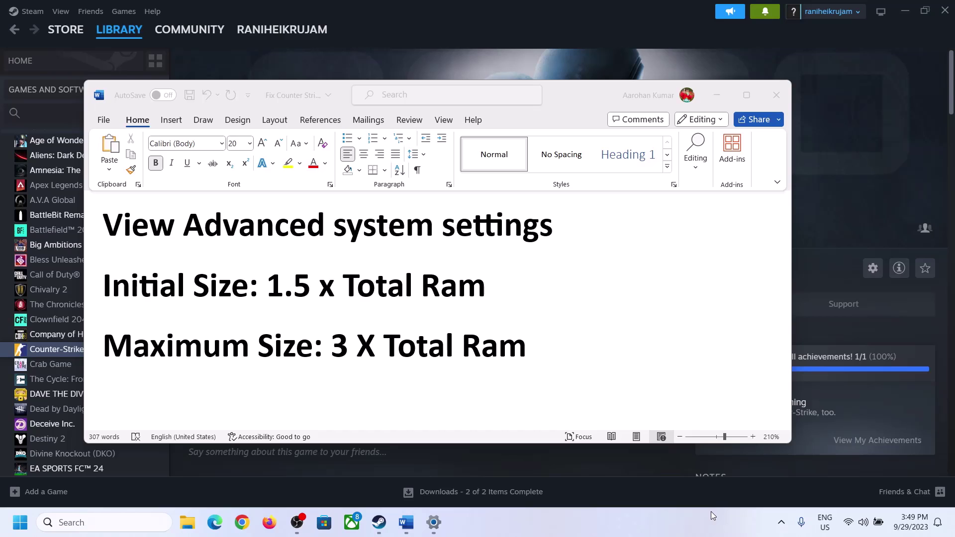
Copy the phrase "View Advanced system settings" from the Word document, search Windows for it, and open the matching Control Panel item
click(127, 228)
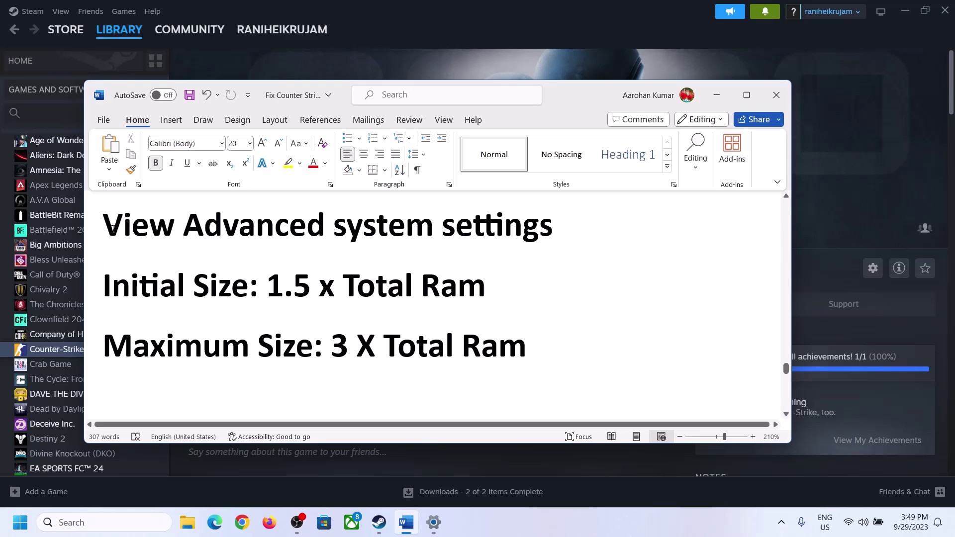
drag(114, 229, 529, 236)
key(ctrl+c)
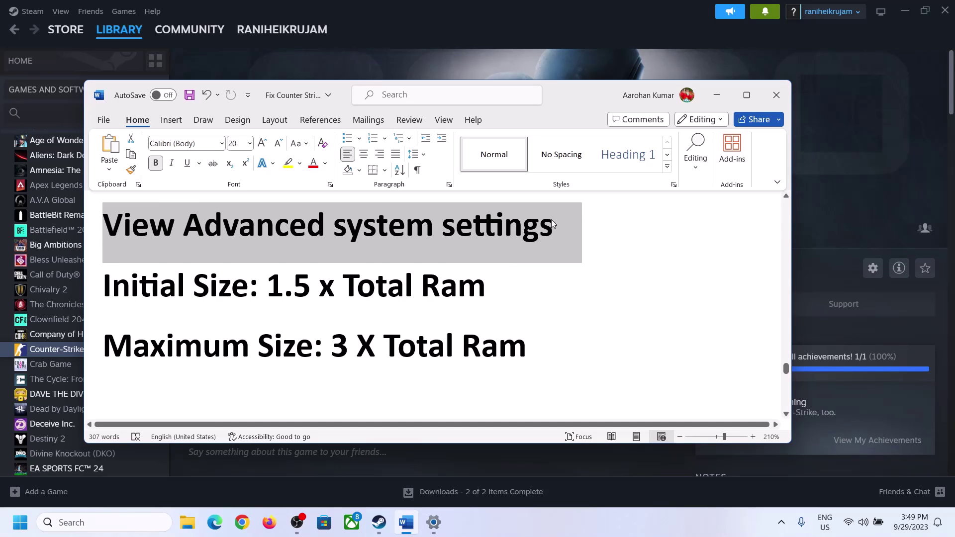
click(114, 522)
key(ctrl+v)
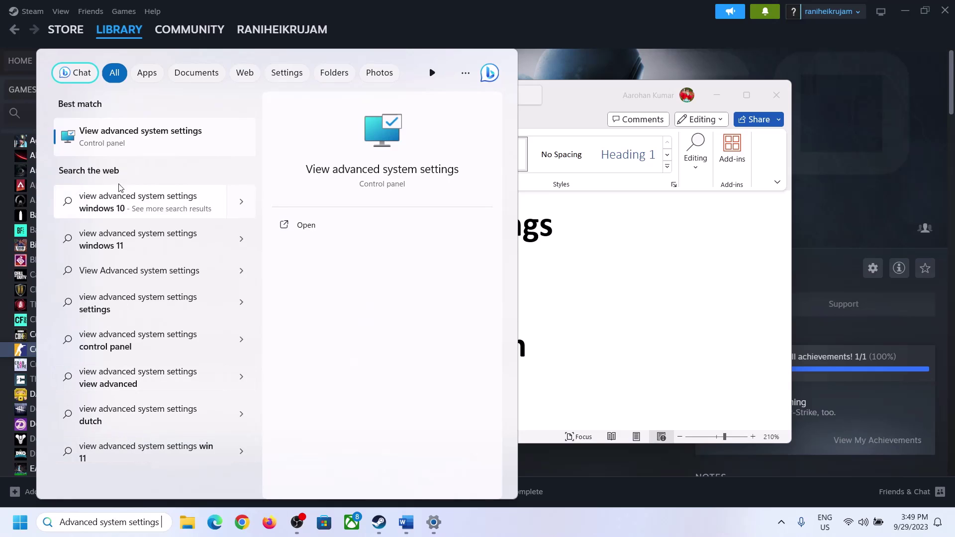
click(135, 145)
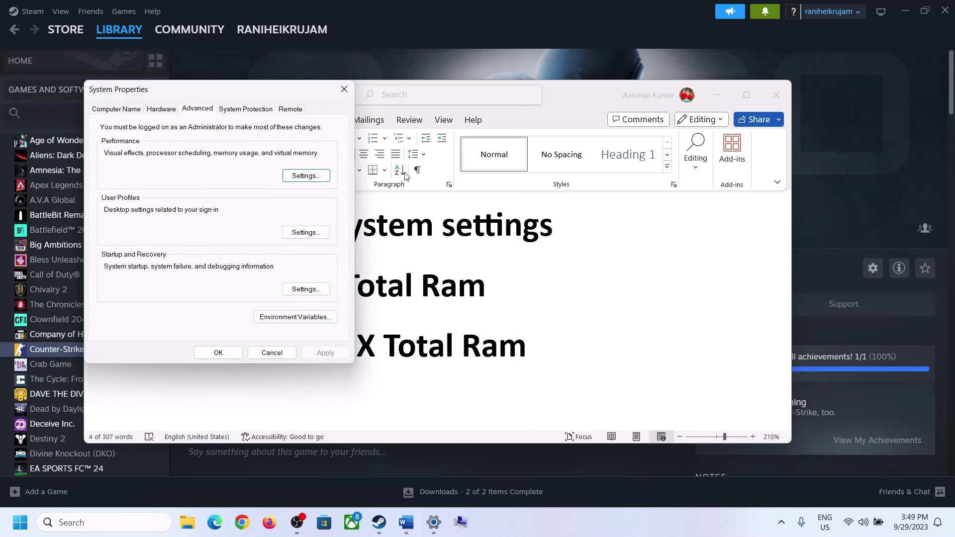
Open the Virtual Memory settings from the performance options, turn off automatic paging file management, and choose a custom size for drive C
drag(198, 95, 428, 176)
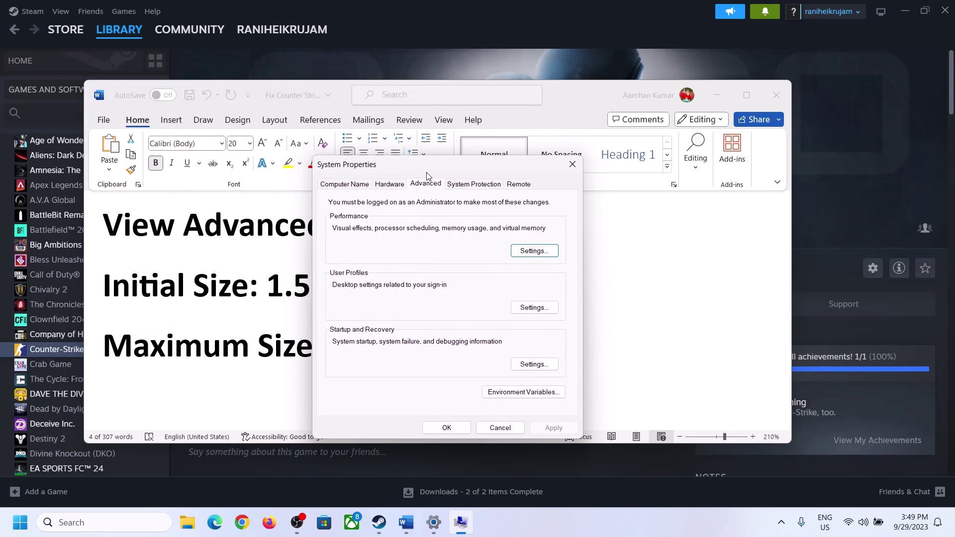
click(535, 254)
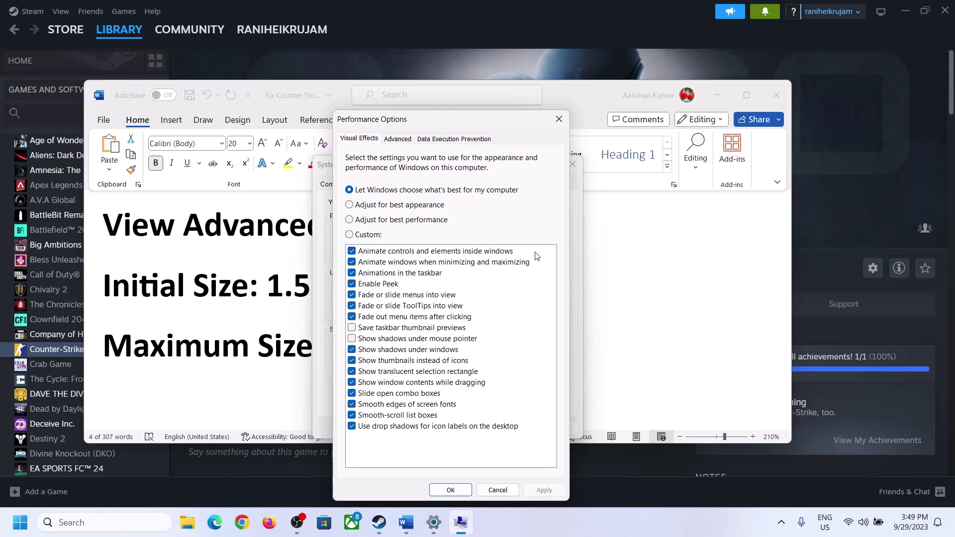
click(402, 140)
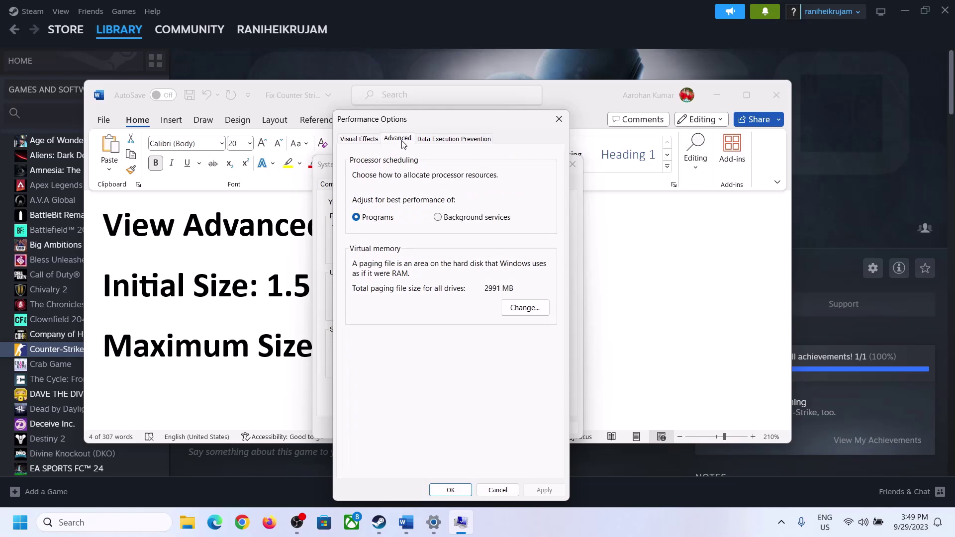
click(527, 308)
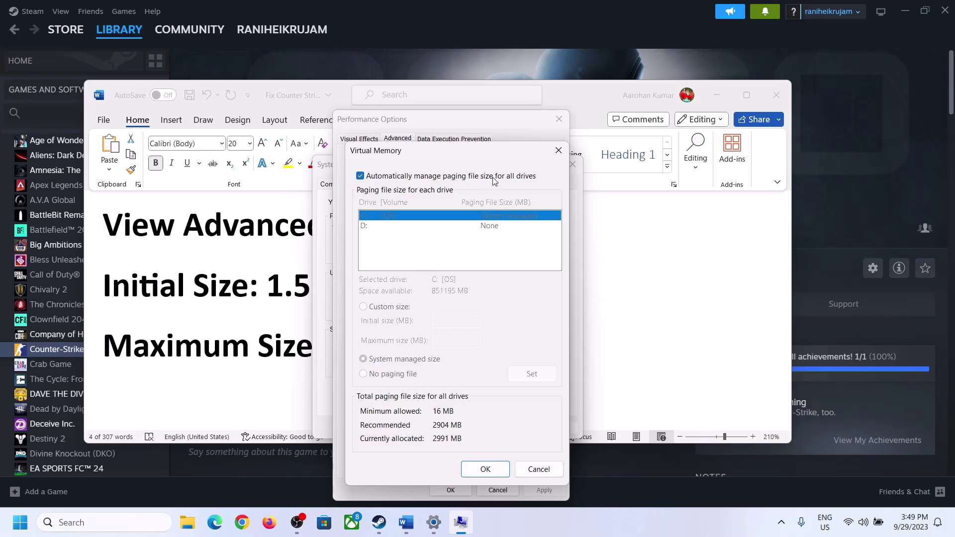
click(360, 176)
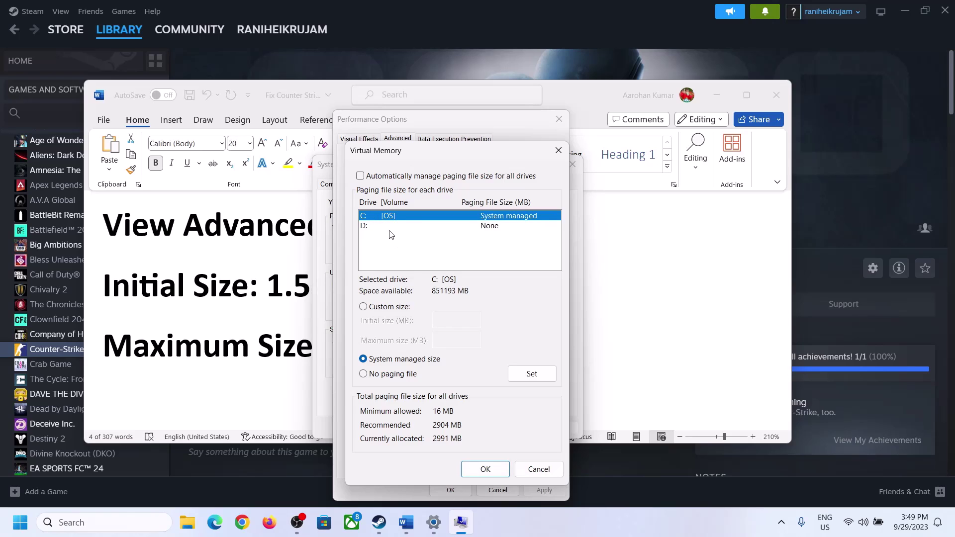
click(363, 308)
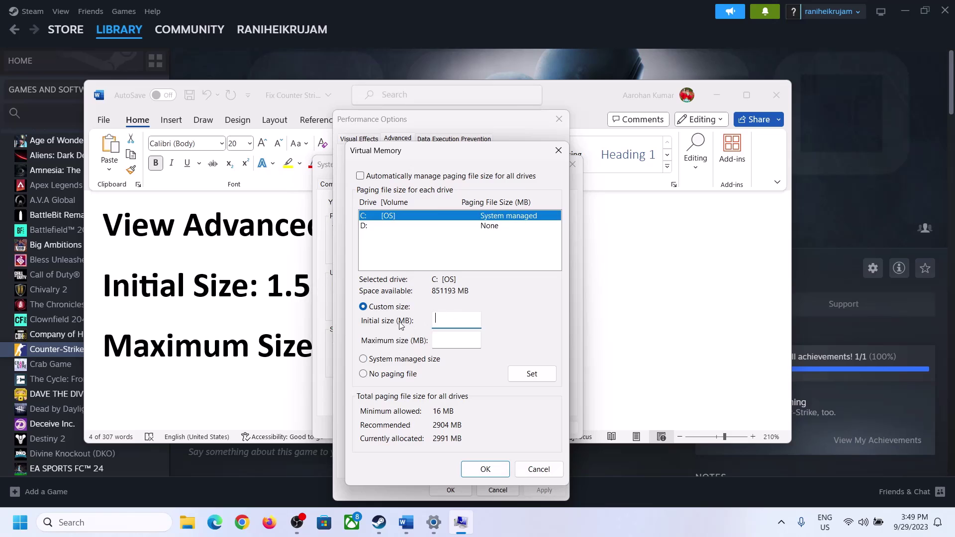
Highlight the "1.5 x Total Ram" formula in Word, and check the installed RAM on the System About page in Settings
click(260, 295)
drag(264, 288, 441, 294)
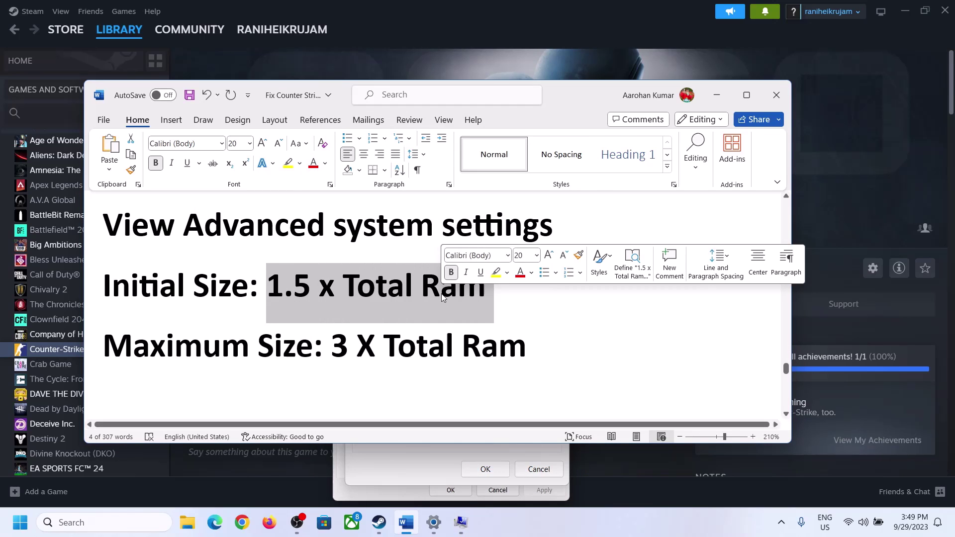
click(434, 524)
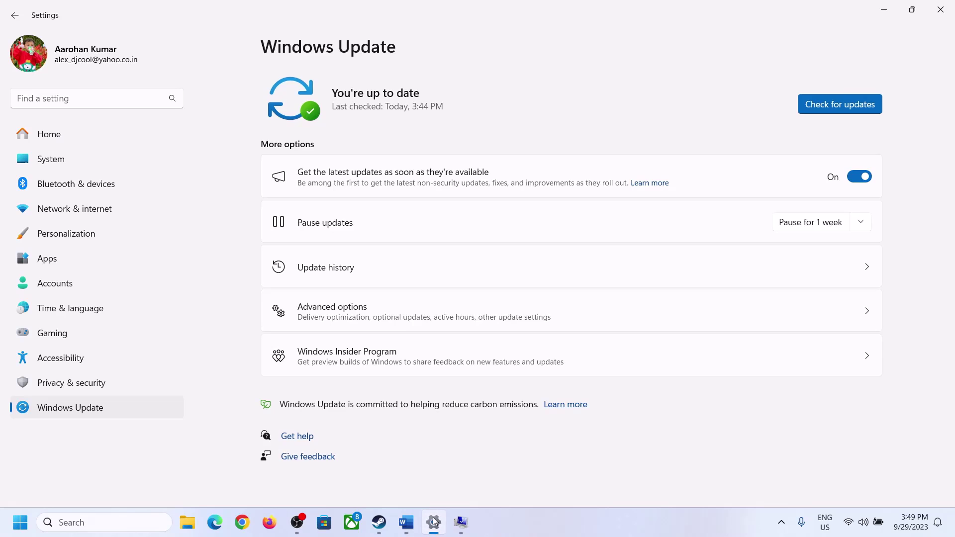
click(43, 166)
scroll(345, 341, down, 8)
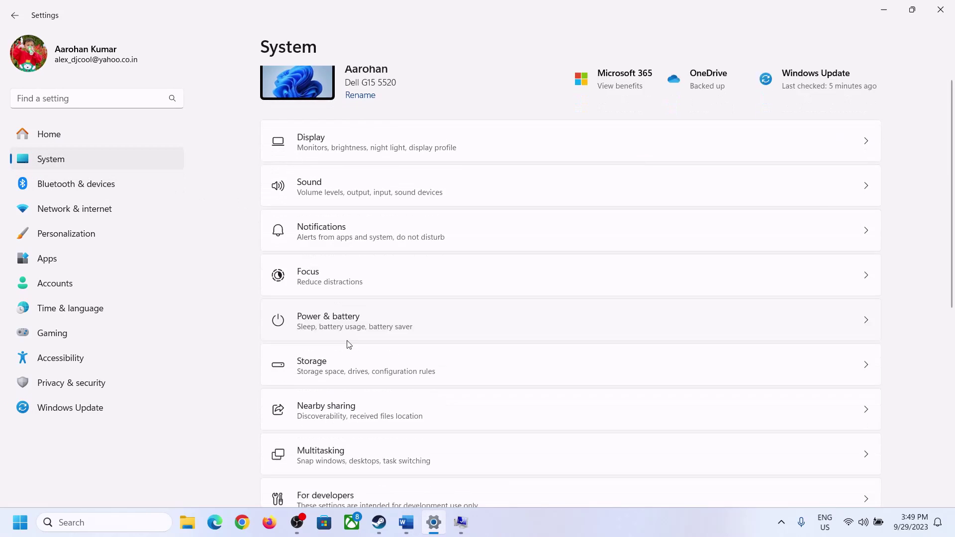
click(314, 473)
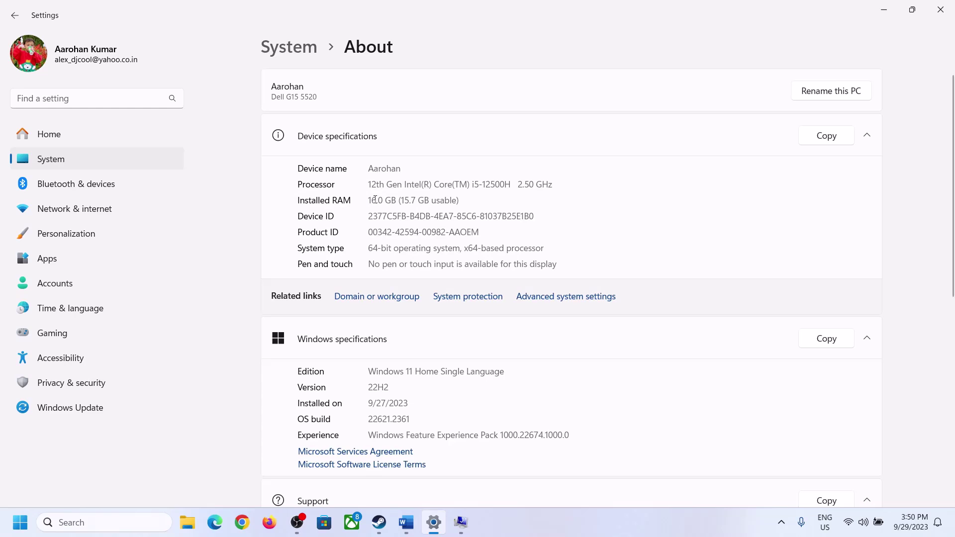
drag(375, 200, 364, 202)
click(376, 200)
drag(378, 200, 363, 195)
Return to the Virtual Memory dialog, launch Calculator with the Run command calc, and place it beside the Word document's size formulas
click(461, 523)
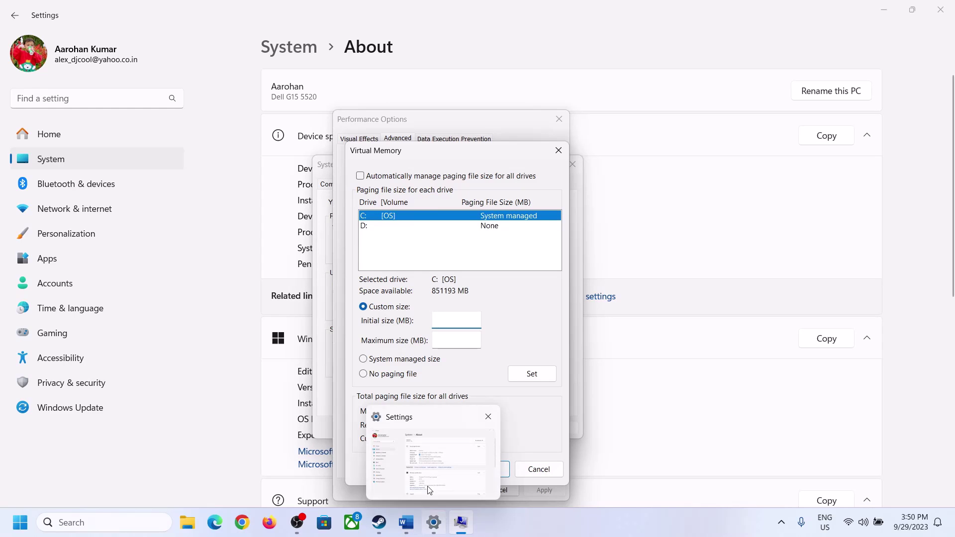
key(super+r)
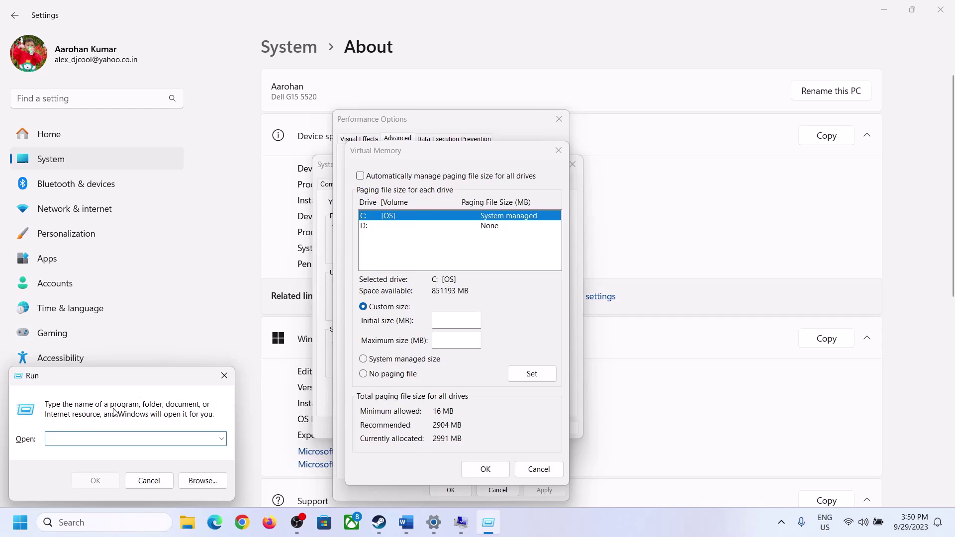
text(calc)
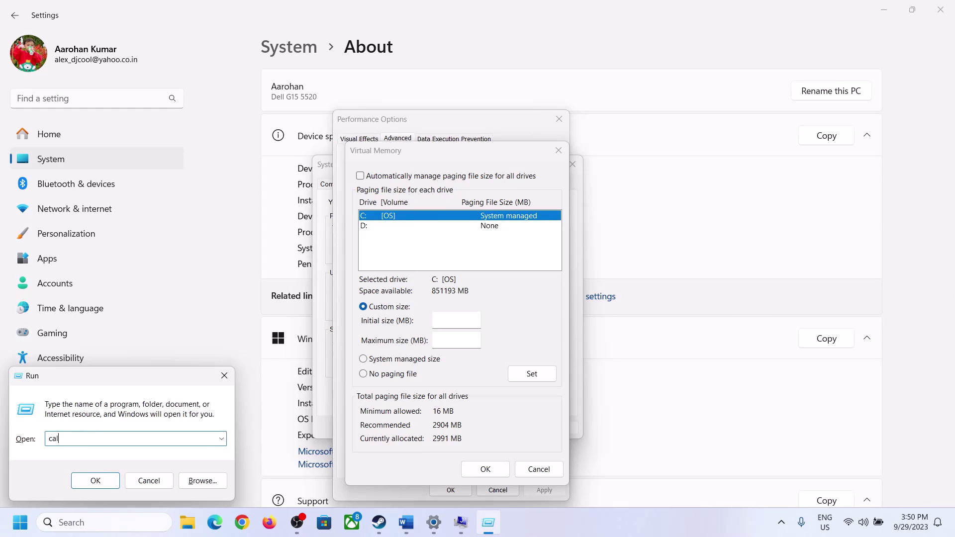
click(95, 481)
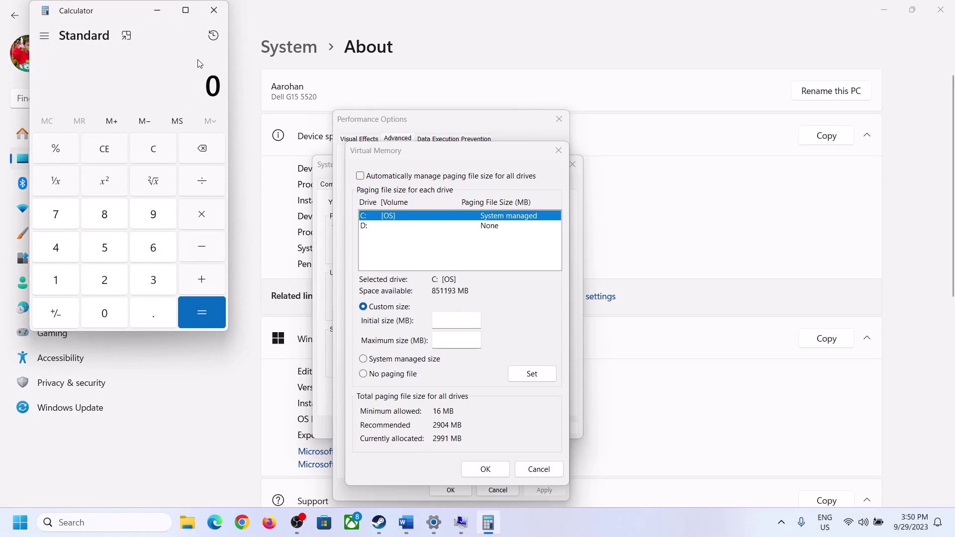
drag(119, 18, 697, 163)
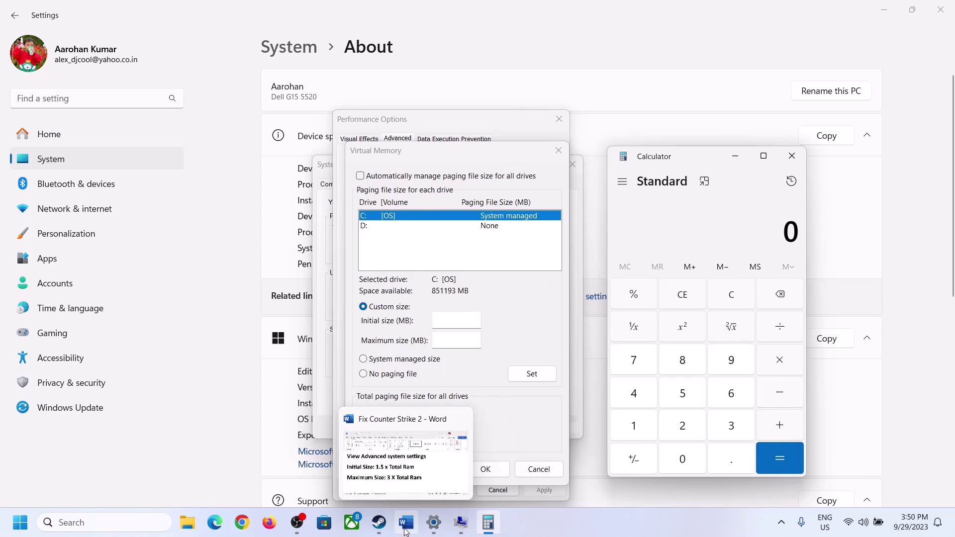
click(341, 440)
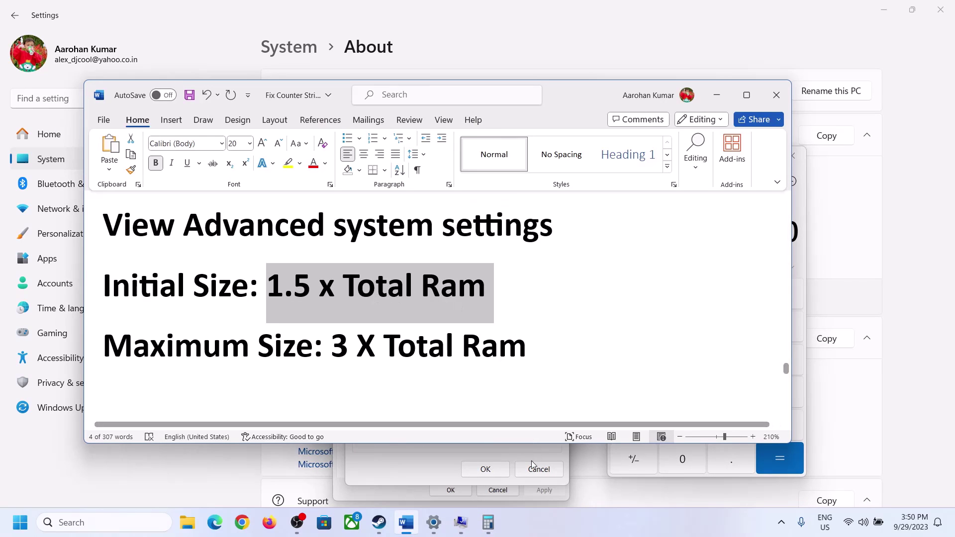
click(628, 458)
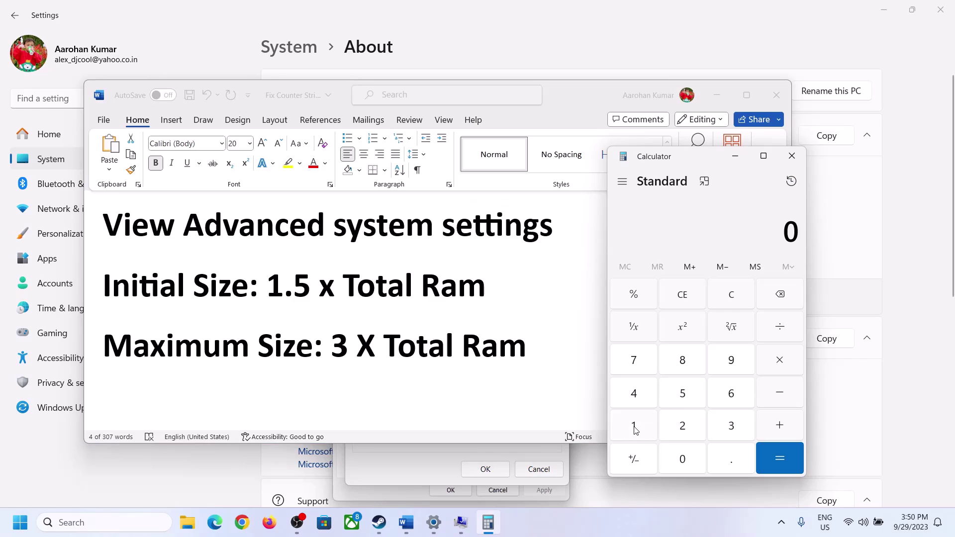
click(634, 427)
click(727, 401)
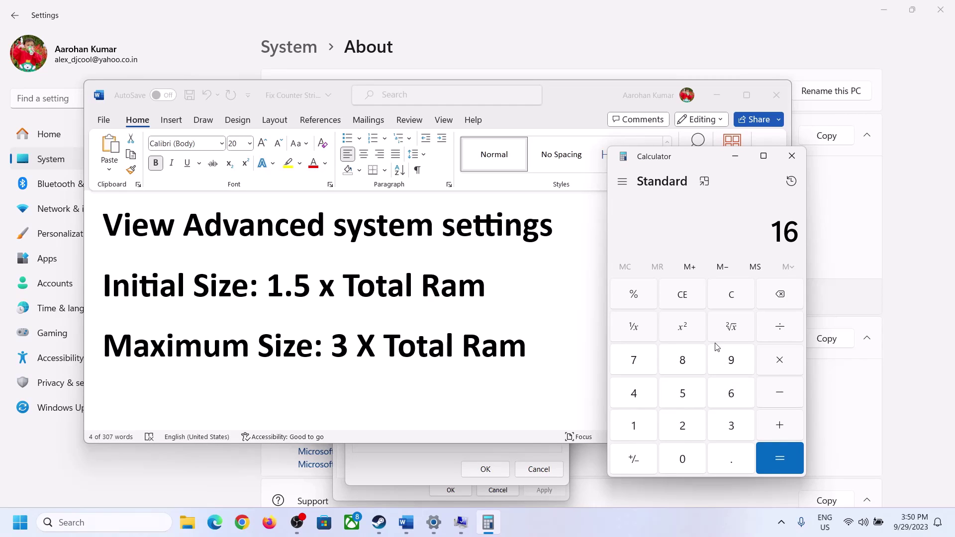
click(733, 304)
Convert the 16 GB of installed RAM to megabytes in Calculator by computing 16 × 1024
click(641, 426)
click(715, 397)
click(769, 371)
click(633, 424)
click(692, 467)
click(669, 422)
click(635, 394)
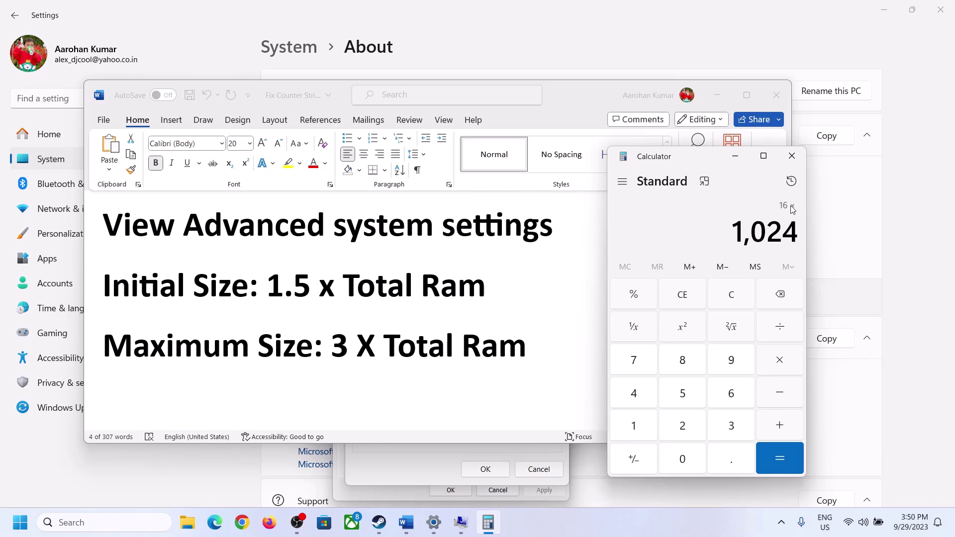
click(779, 459)
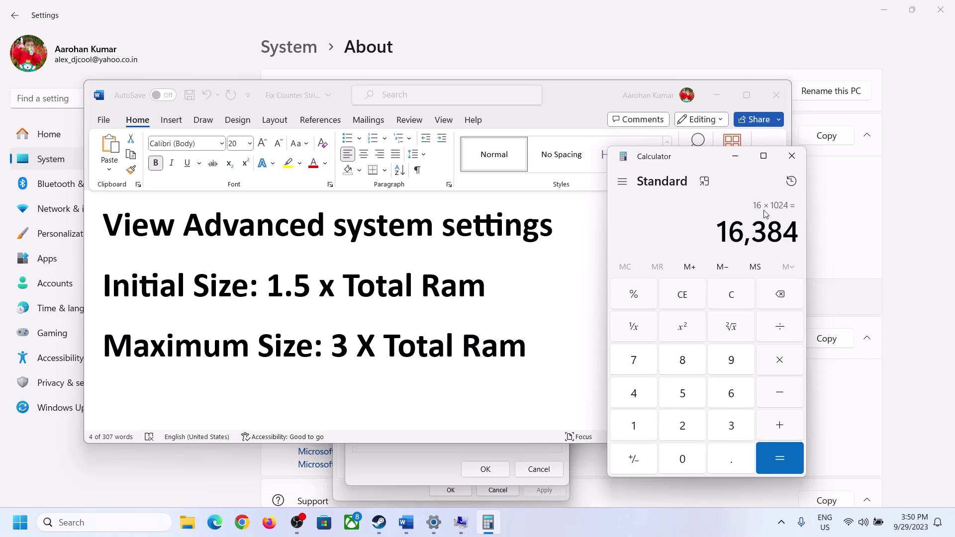
Multiply the 16384 MB RAM total by 1.5 in Calculator and enter 24576 as drive C's initial paging file size
click(779, 360)
click(645, 427)
click(726, 461)
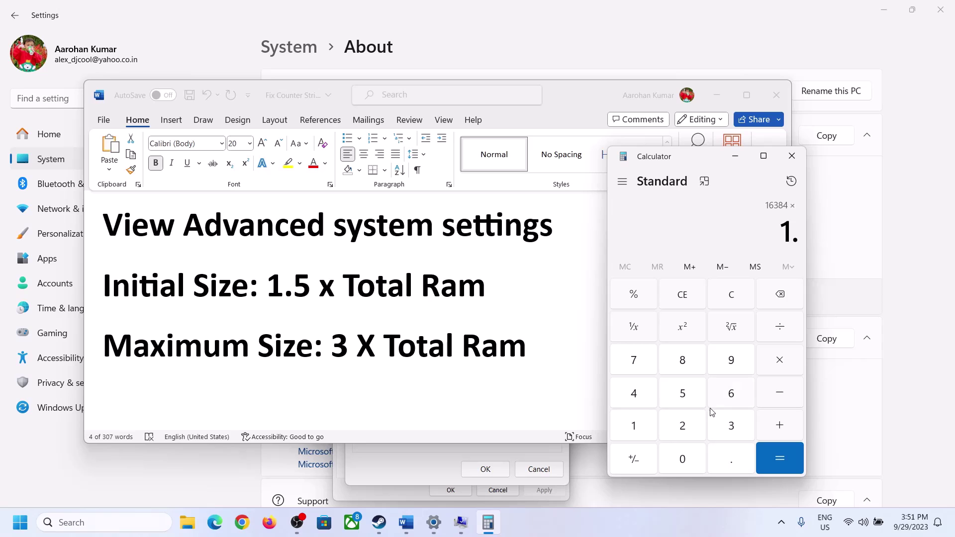
click(689, 397)
click(775, 455)
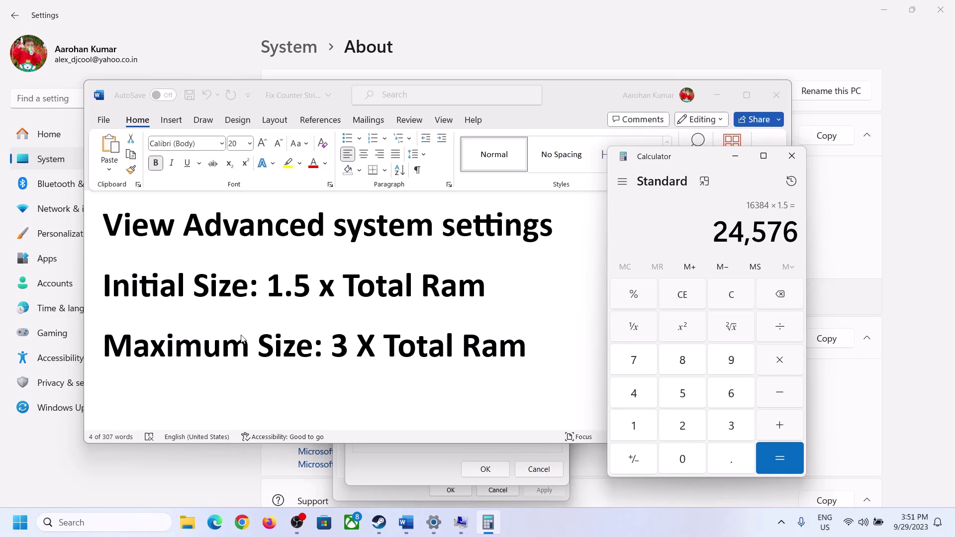
click(434, 454)
text(24576)
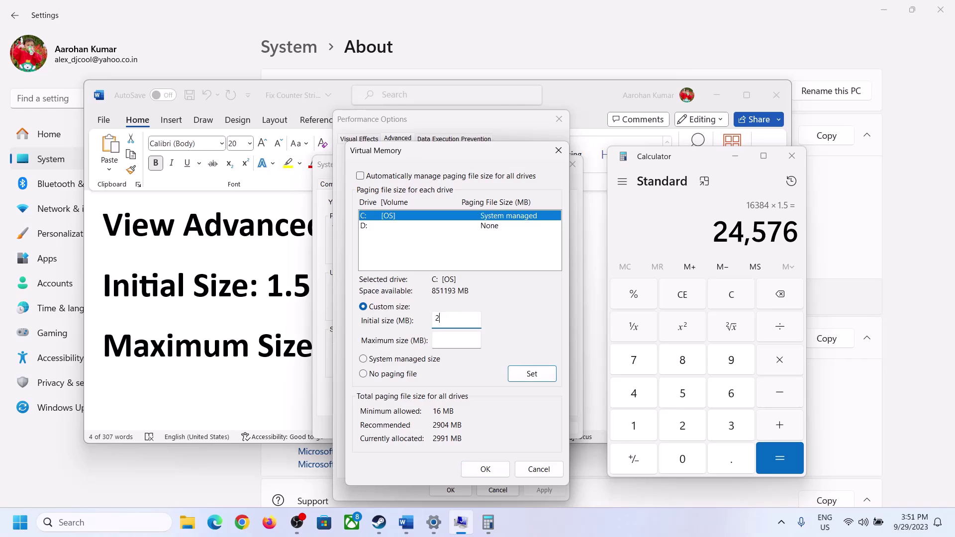
Recheck the installed RAM on the System About page and recompute 16 × 1024 in a cleared Calculator
click(479, 340)
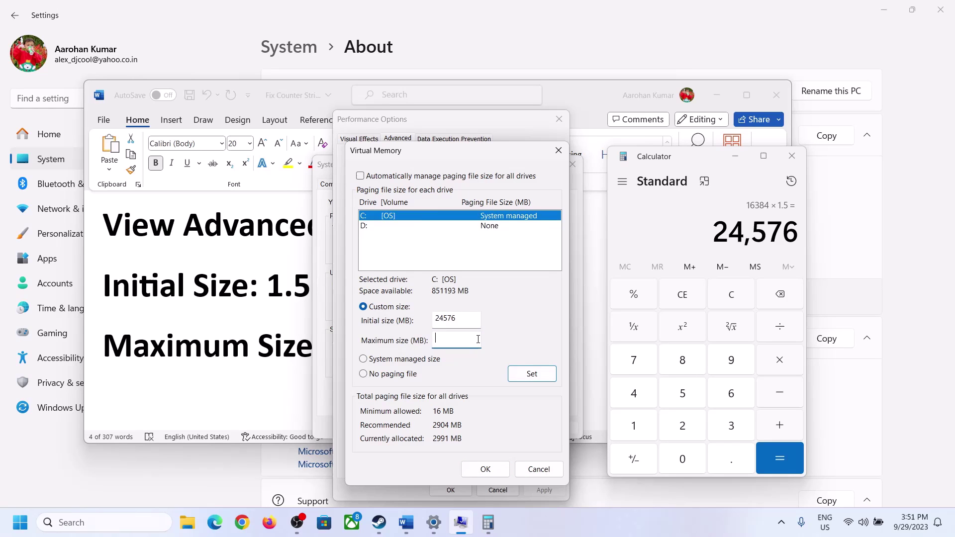
click(284, 349)
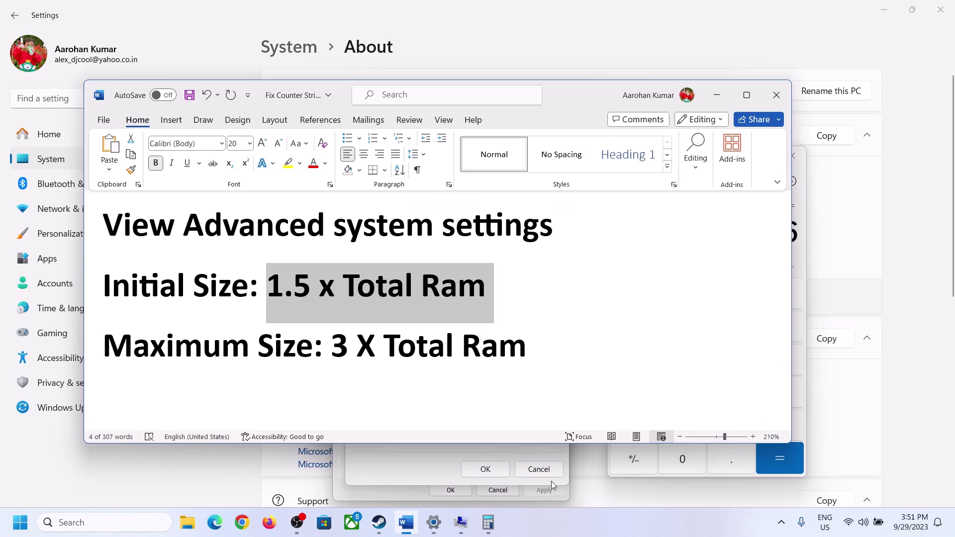
click(802, 258)
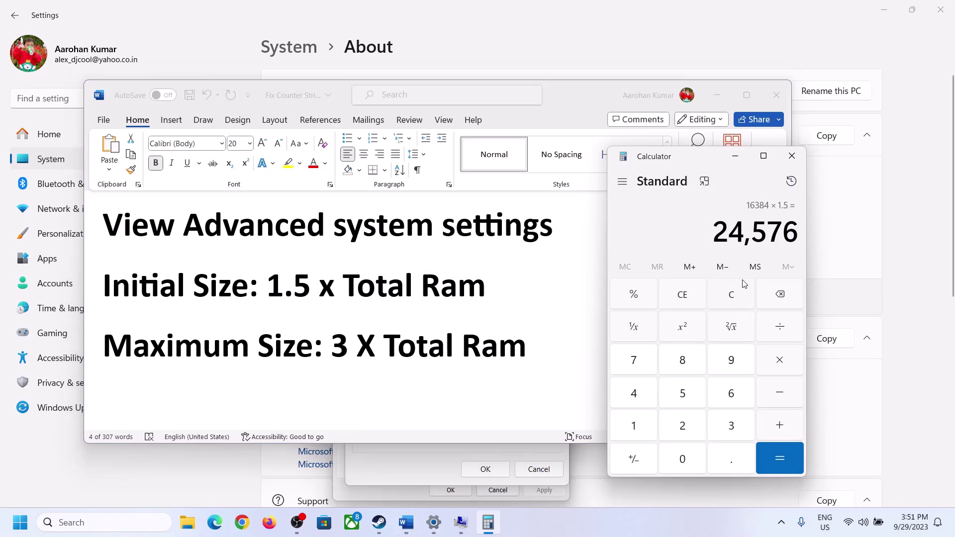
click(738, 295)
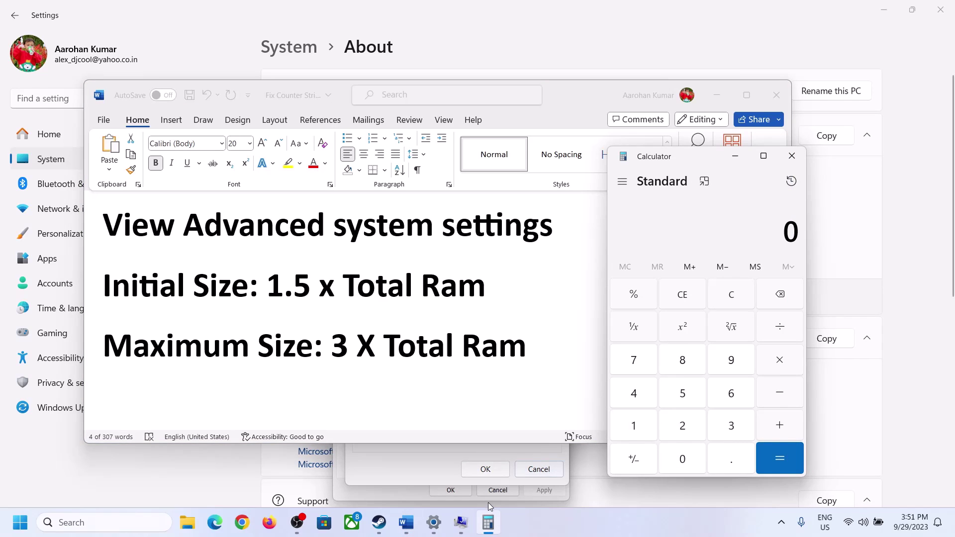
click(435, 524)
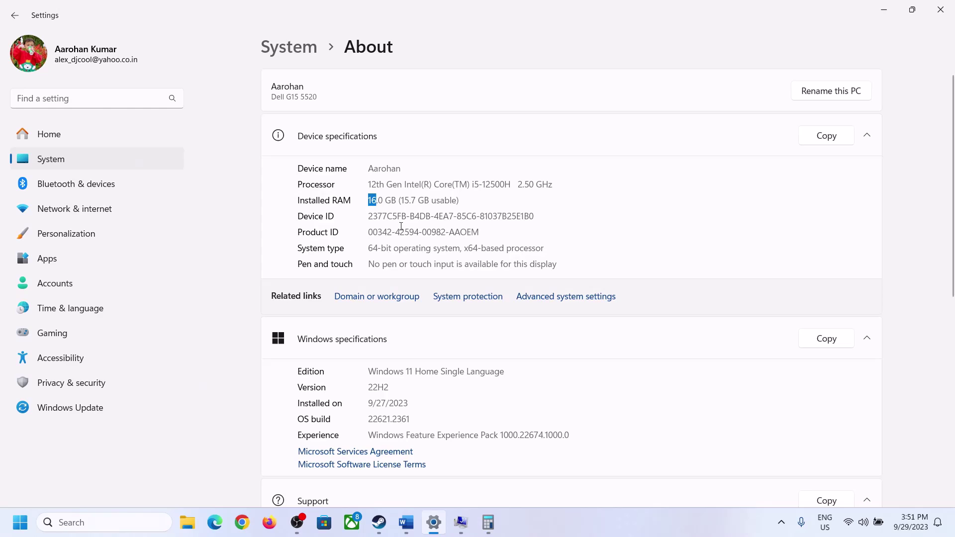
click(488, 522)
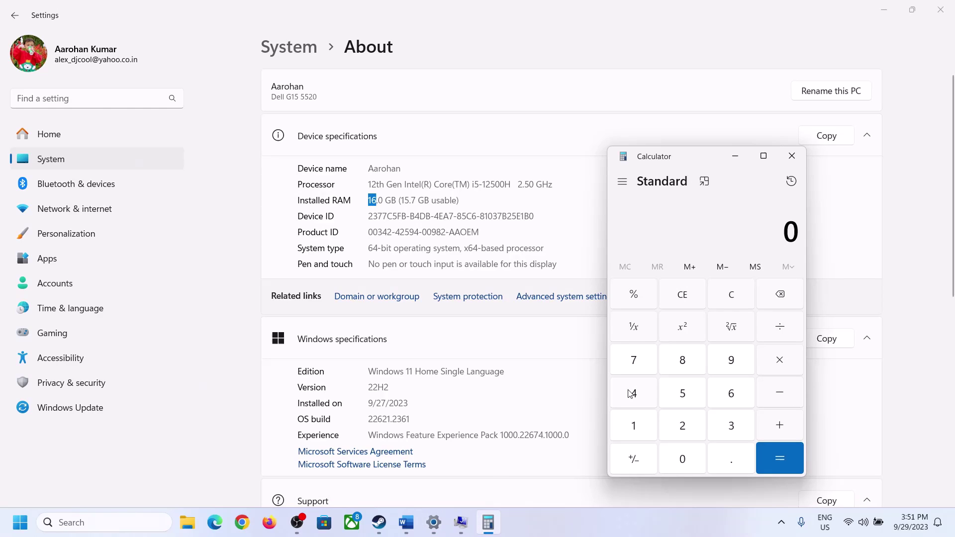
click(644, 423)
click(726, 396)
click(765, 362)
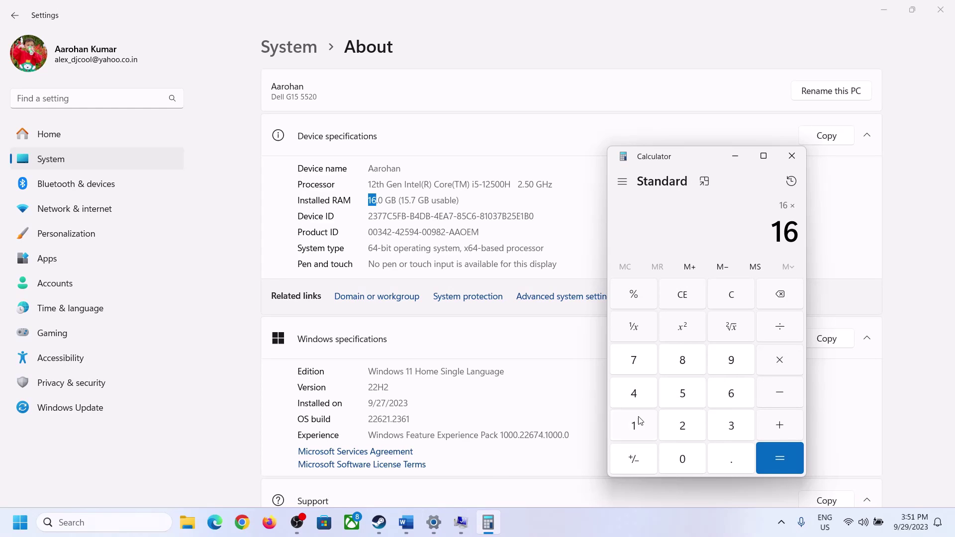
click(641, 422)
click(675, 456)
click(682, 424)
click(635, 394)
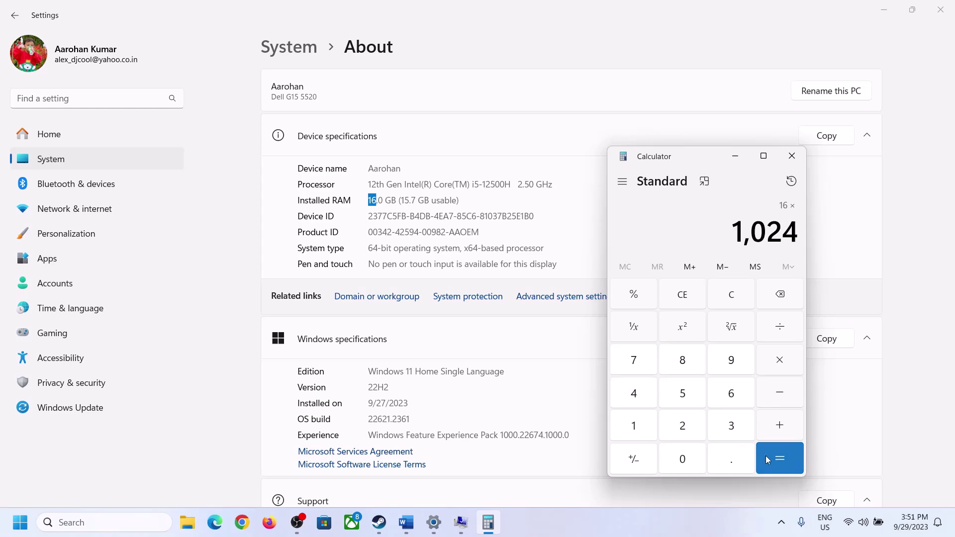
click(772, 466)
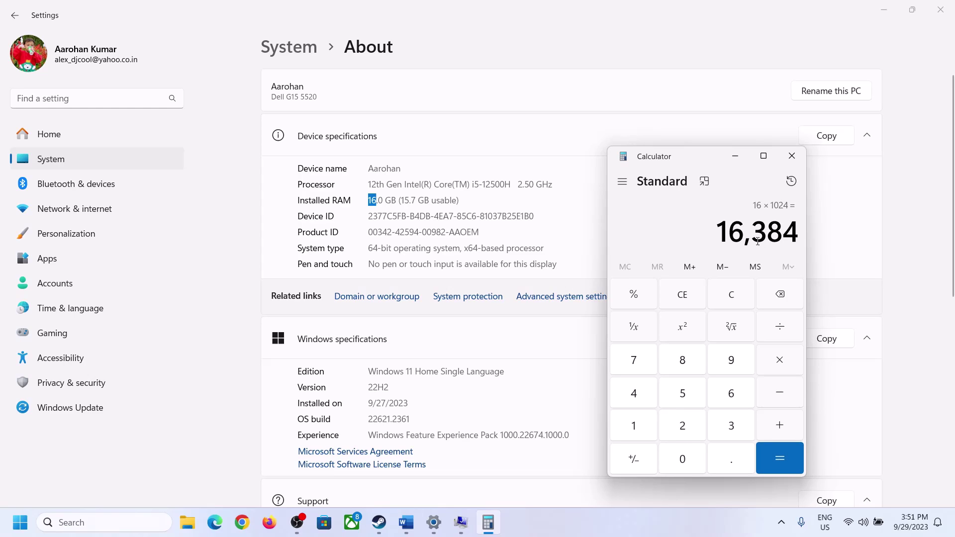
Check the maximum size formula in Word, multiply the RAM total by 3, and enter 49152 as the maximum paging file size
click(407, 522)
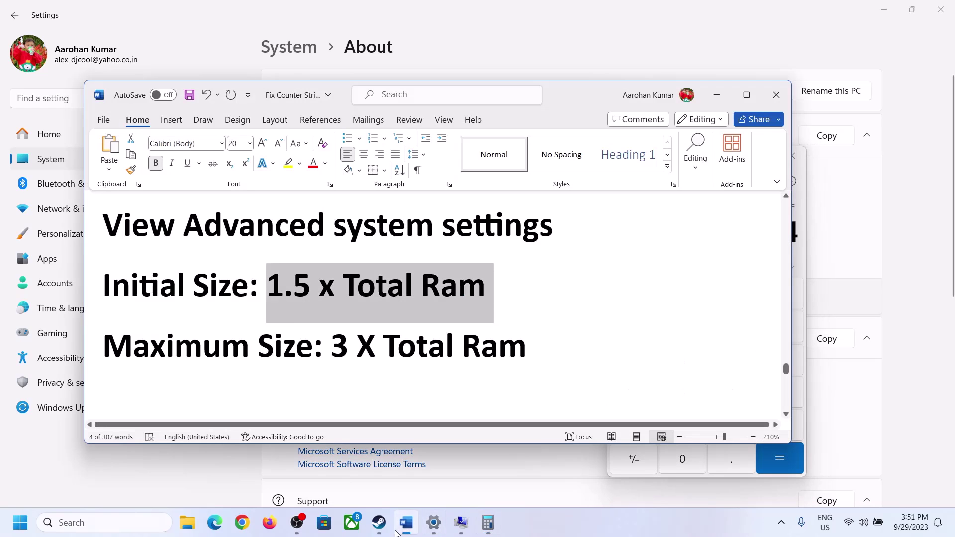
click(487, 523)
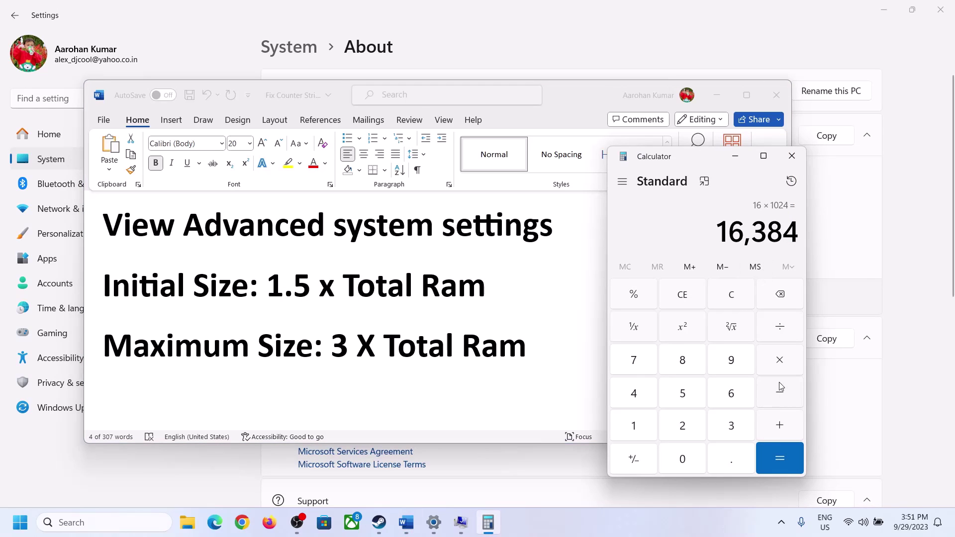
click(778, 363)
click(718, 431)
click(787, 456)
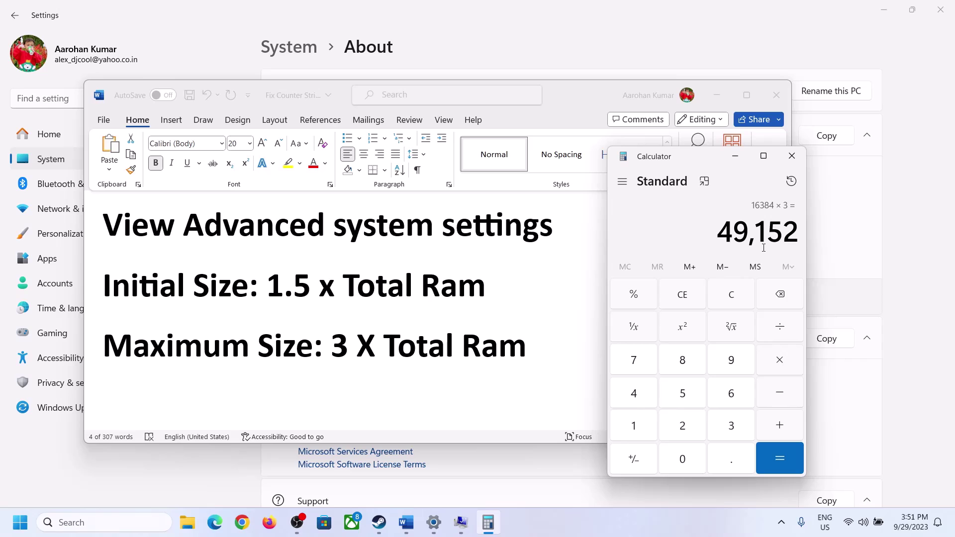
click(460, 522)
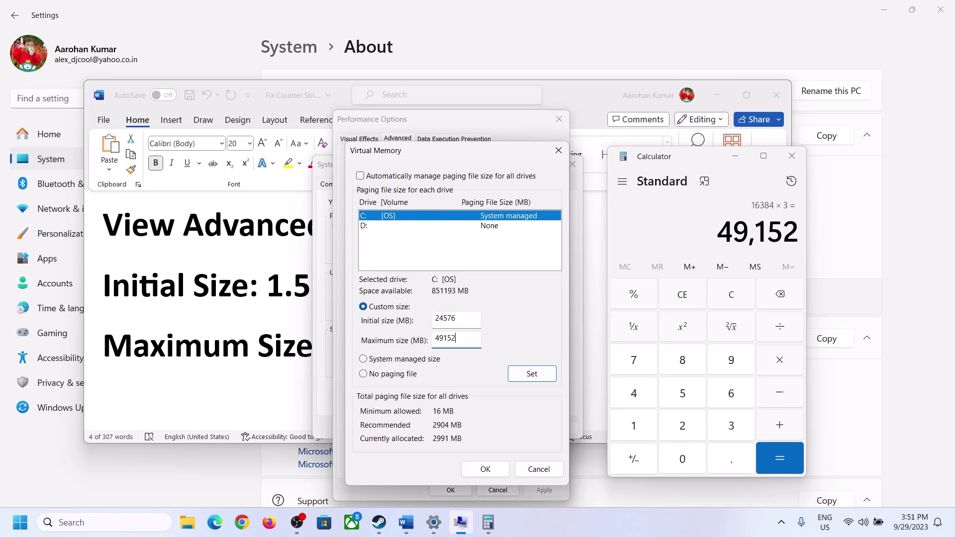
Apply the custom paging file size, confirm the virtual memory, performance and system dialogs, and dismiss the restart prompt
click(531, 376)
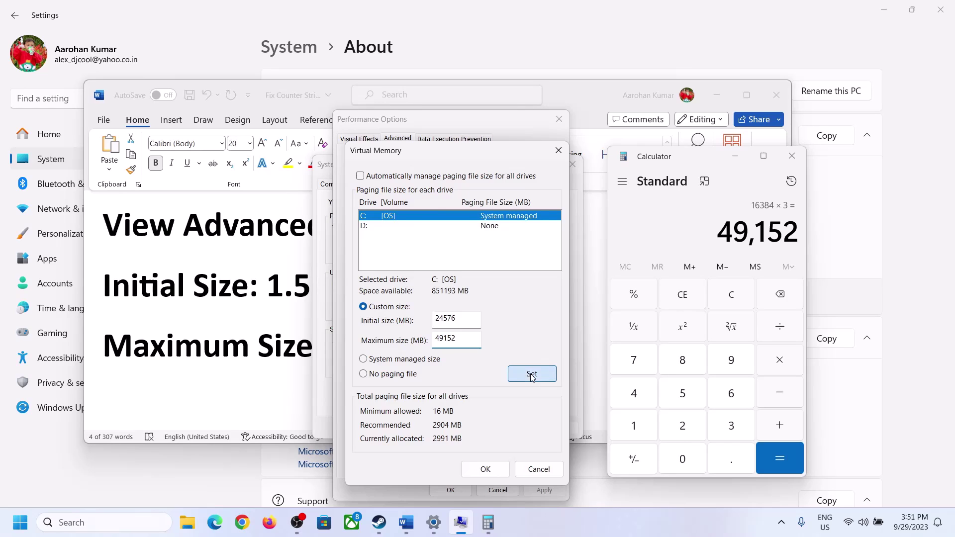
click(484, 469)
click(577, 306)
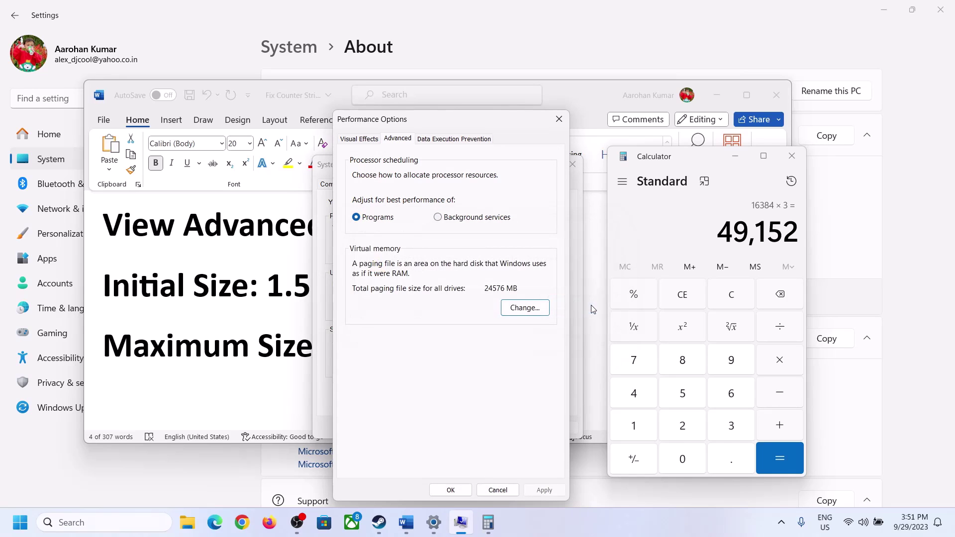
click(528, 490)
click(451, 490)
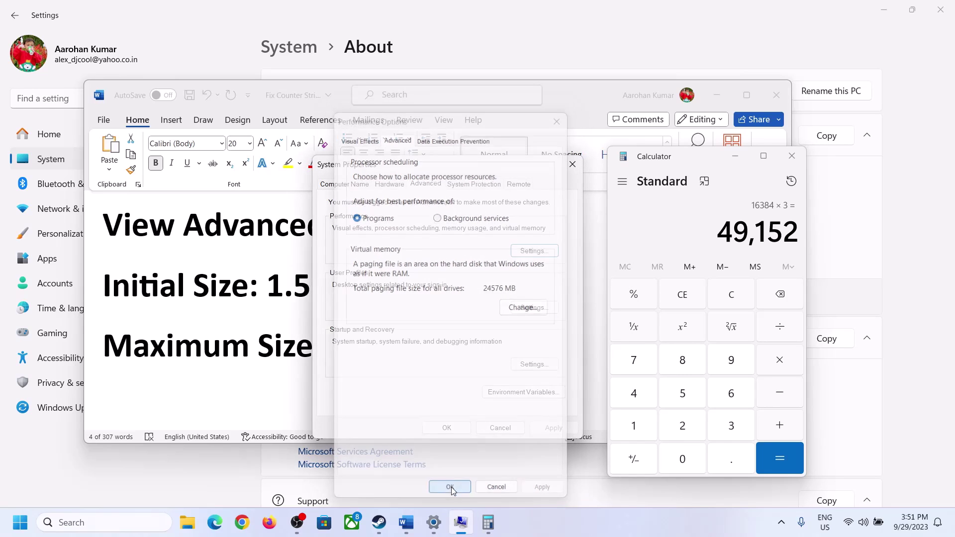
click(456, 428)
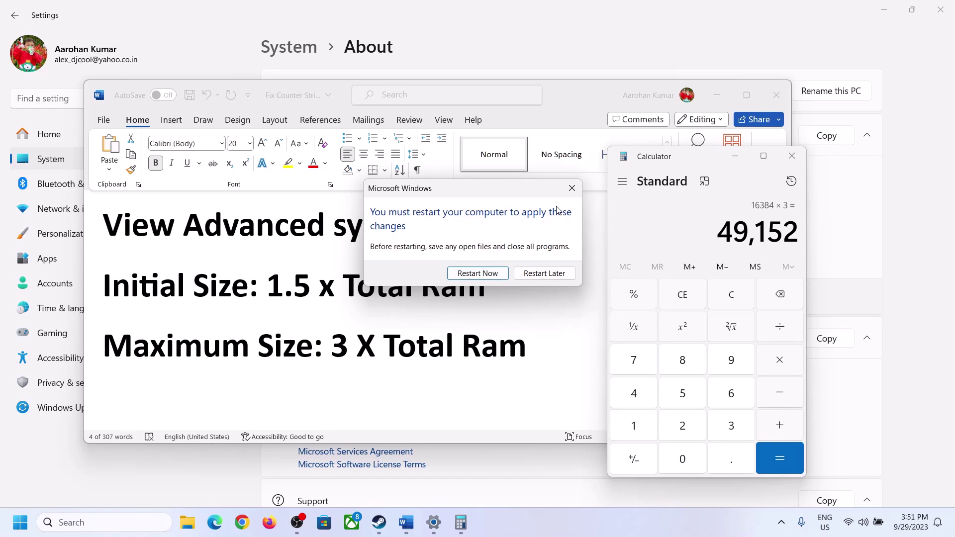
click(572, 188)
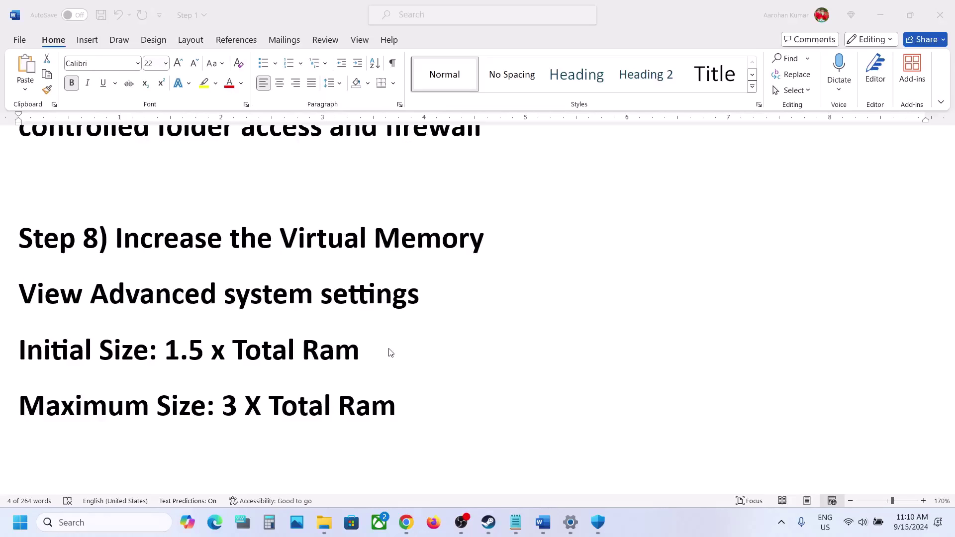
View Step 9 in the Word document, switch to Steam, and open the properties of Test Drive Unlimited Solar Crown
scroll(391, 353, down, 5)
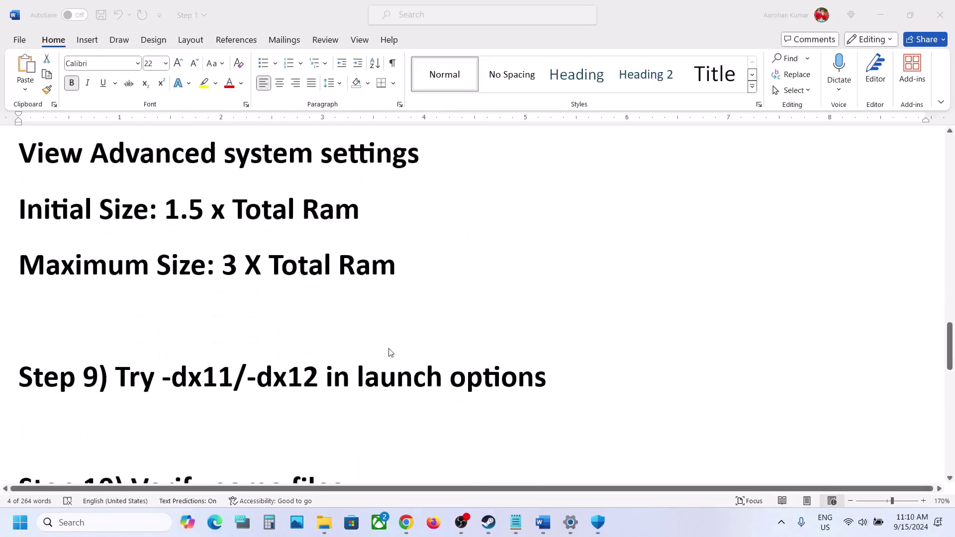
click(488, 522)
right_click(105, 312)
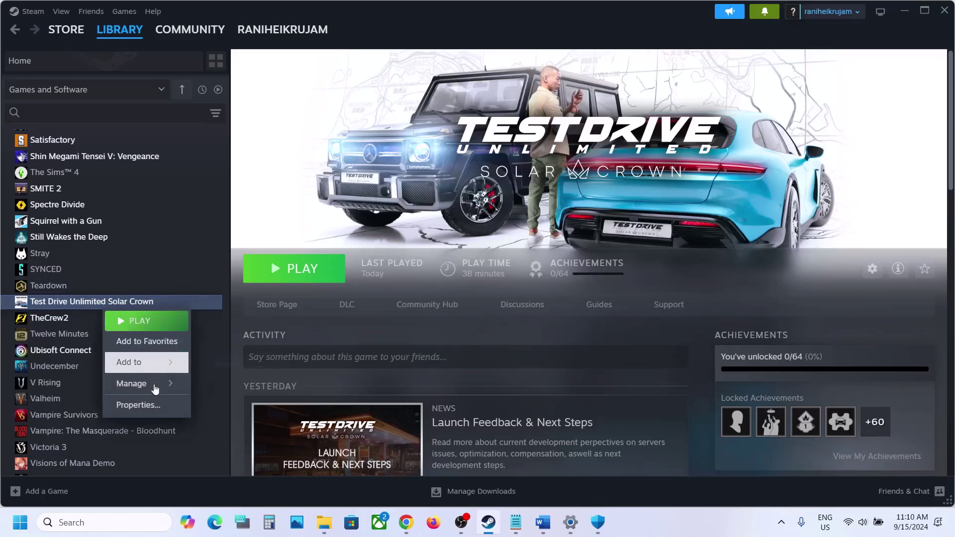
click(152, 404)
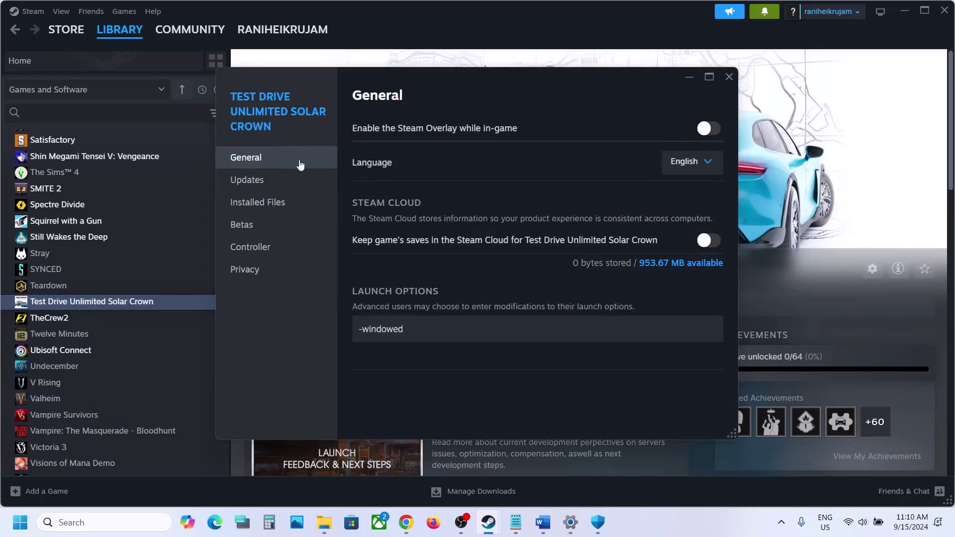
Try -dx11 as the game's launch option and replace it with -dx12
drag(442, 329, 325, 328)
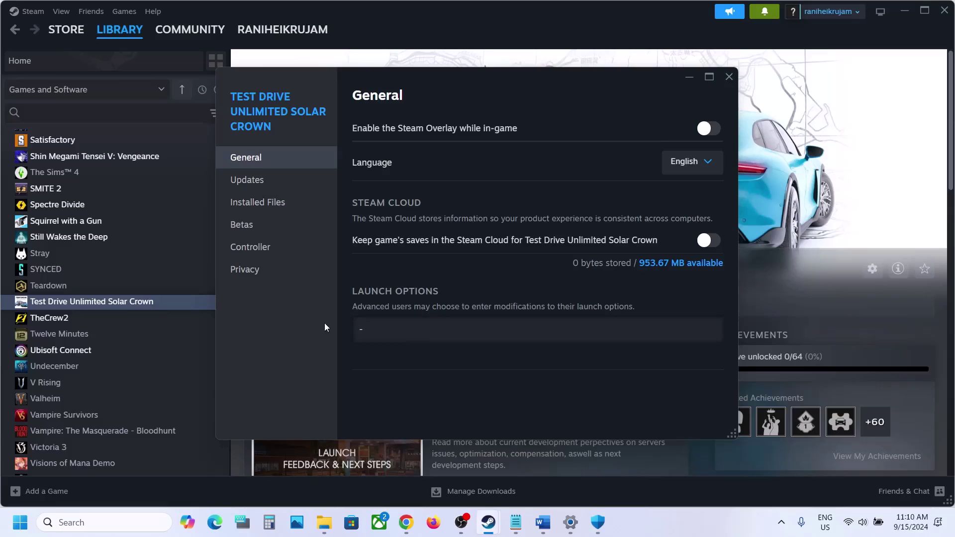
text(dx11)
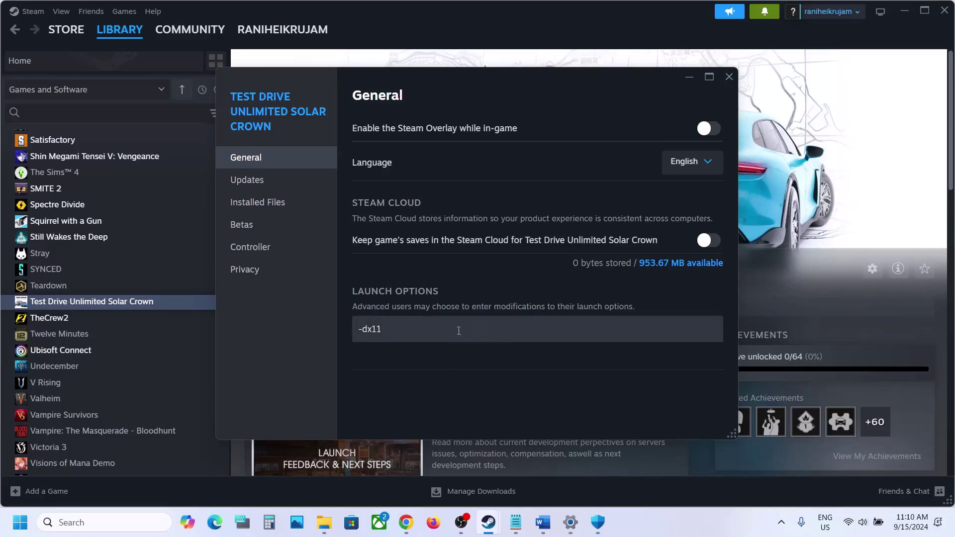
drag(458, 331, 293, 340)
text(-)
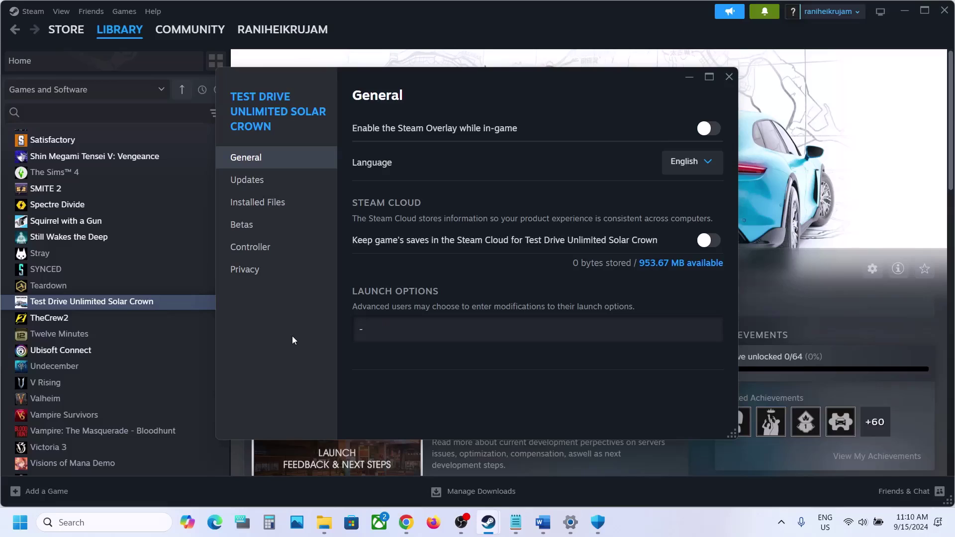
text(dx12)
click(462, 399)
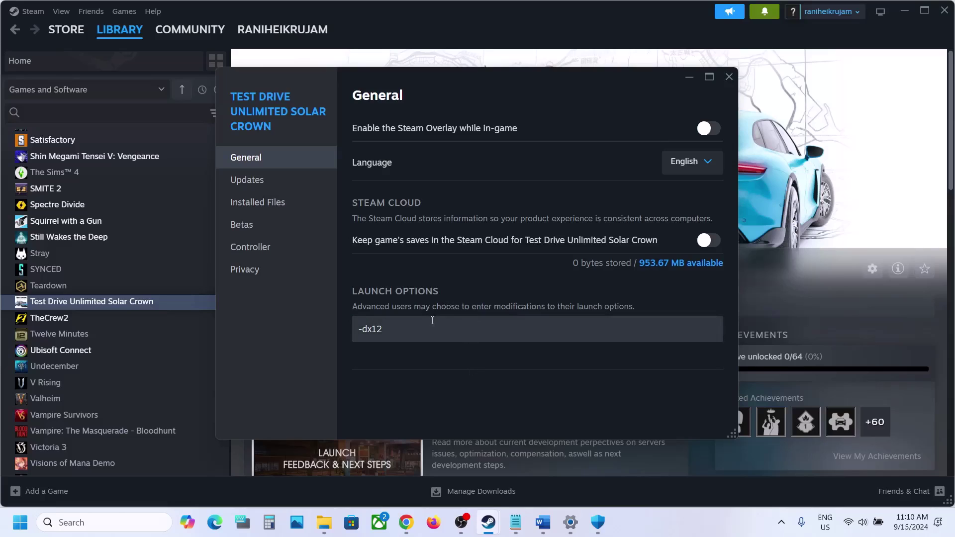
Clear the launch options of Test Drive Unlimited Solar Crown and close its properties
drag(393, 329, 325, 320)
key(BackSpace)
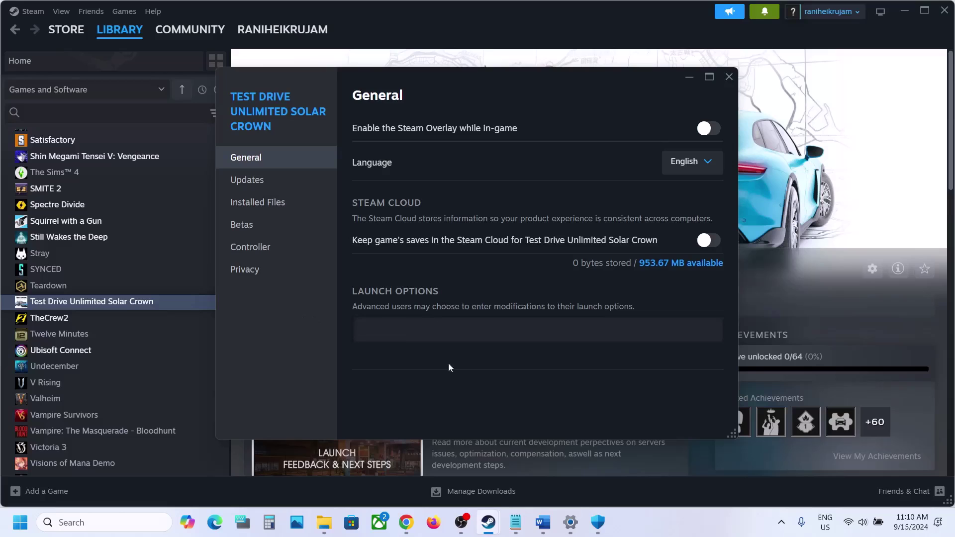
click(461, 380)
click(729, 76)
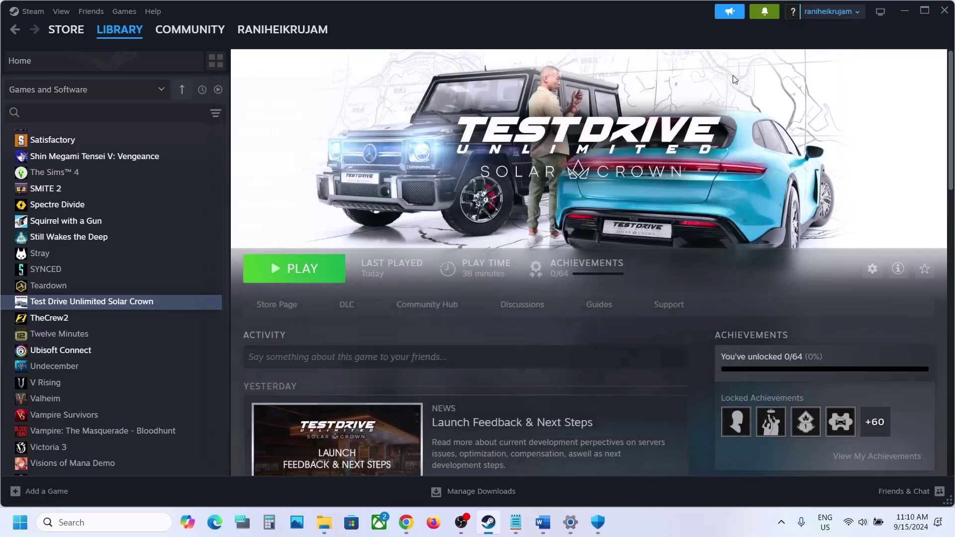
Reopen the properties of Test Drive Unlimited Solar Crown and set its controller override to Disable Steam Input
right_click(102, 302)
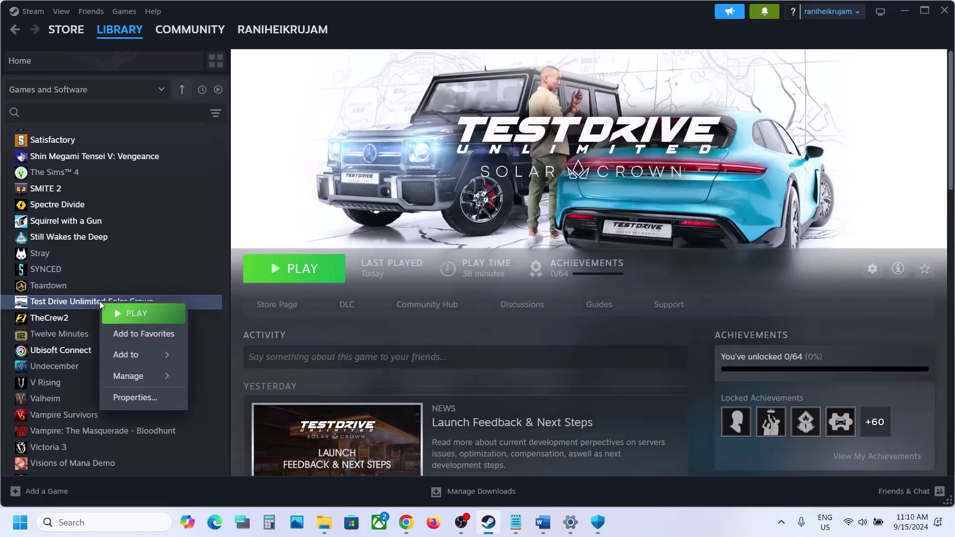
click(135, 398)
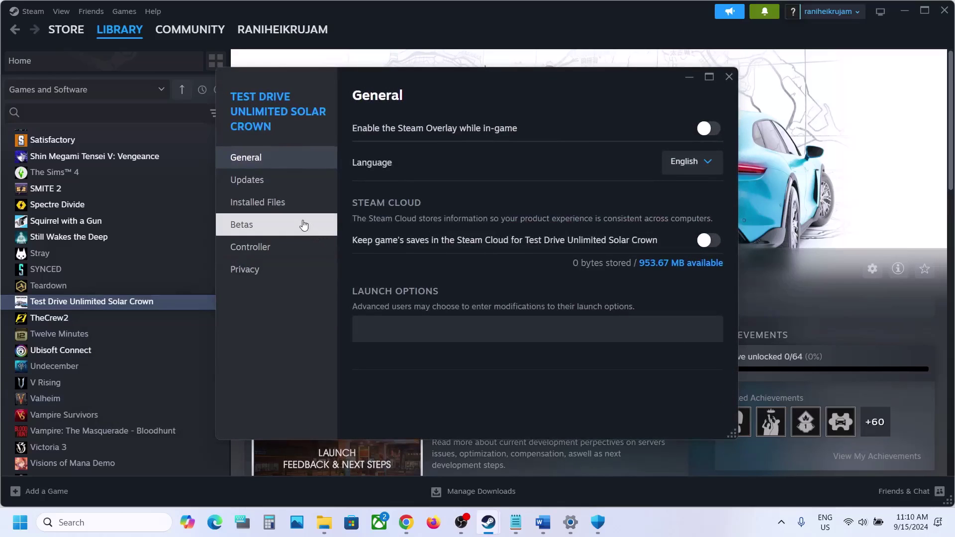
click(267, 252)
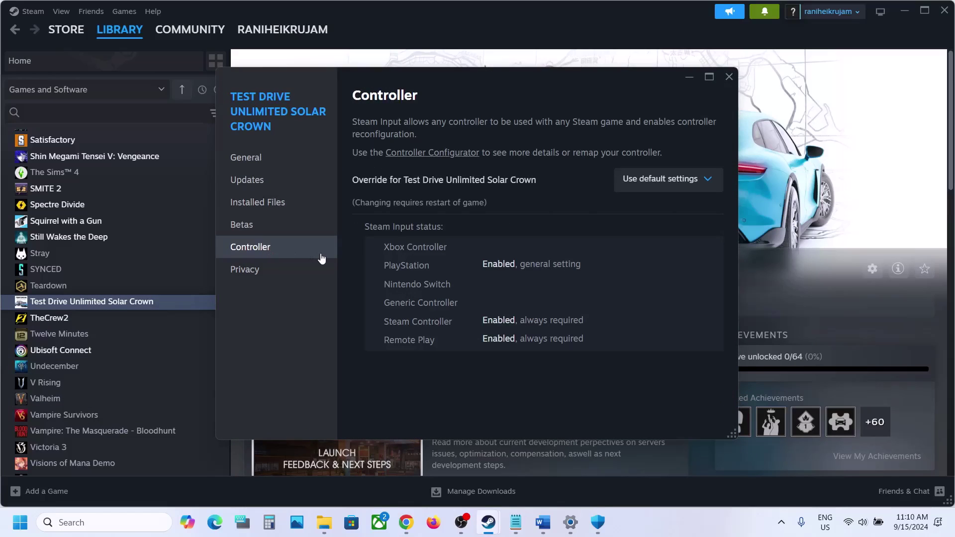
click(667, 181)
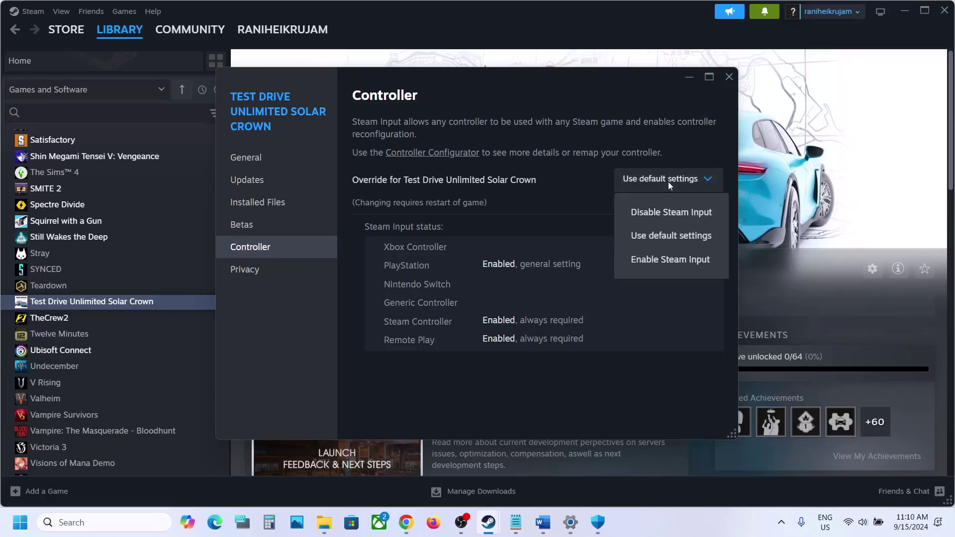
click(664, 211)
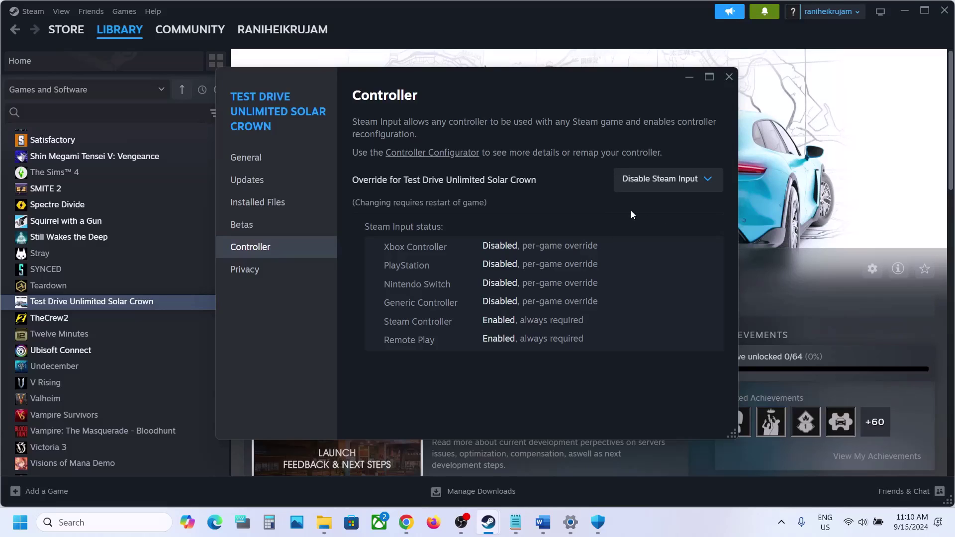
Try the Enable Steam Input override for Test Drive Unlimited Solar Crown and switch it back to Disable Steam Input
click(652, 180)
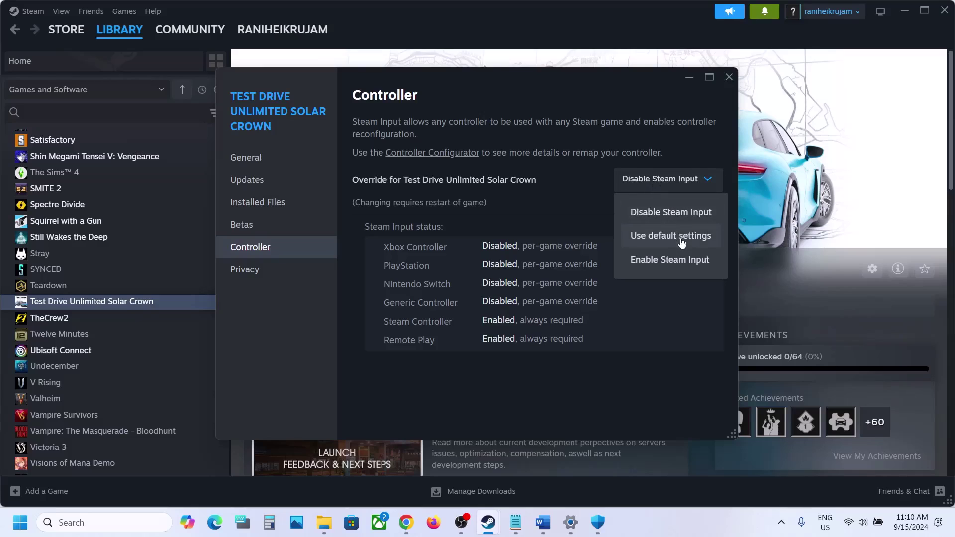
click(662, 262)
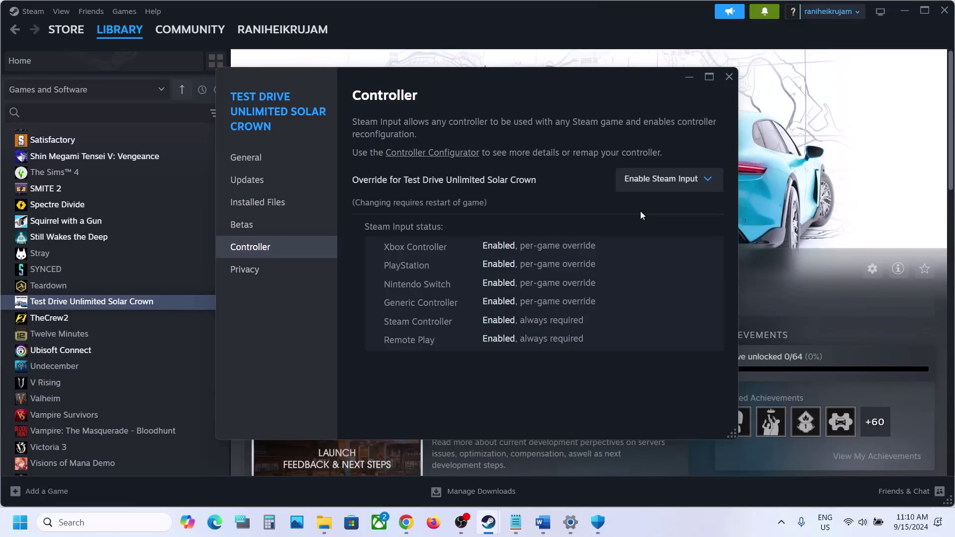
click(664, 179)
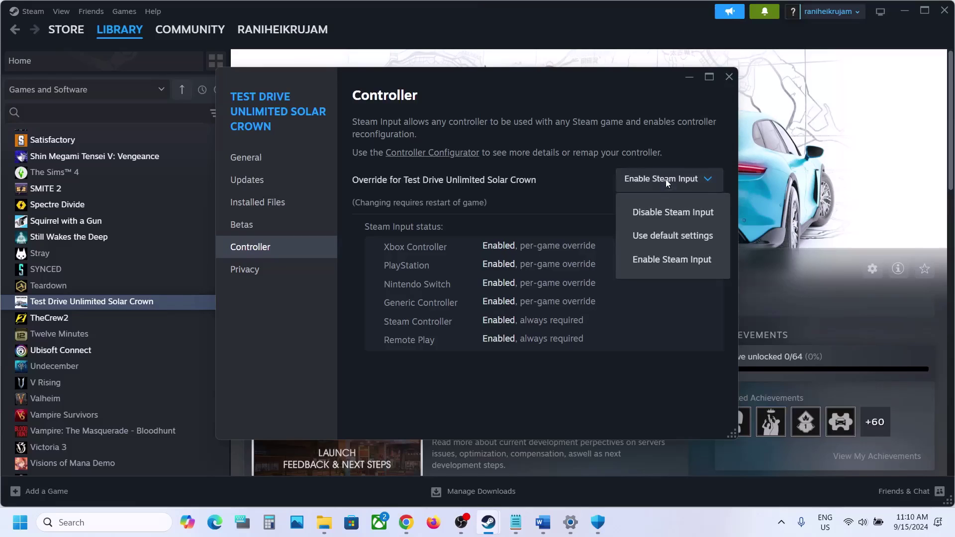
click(662, 213)
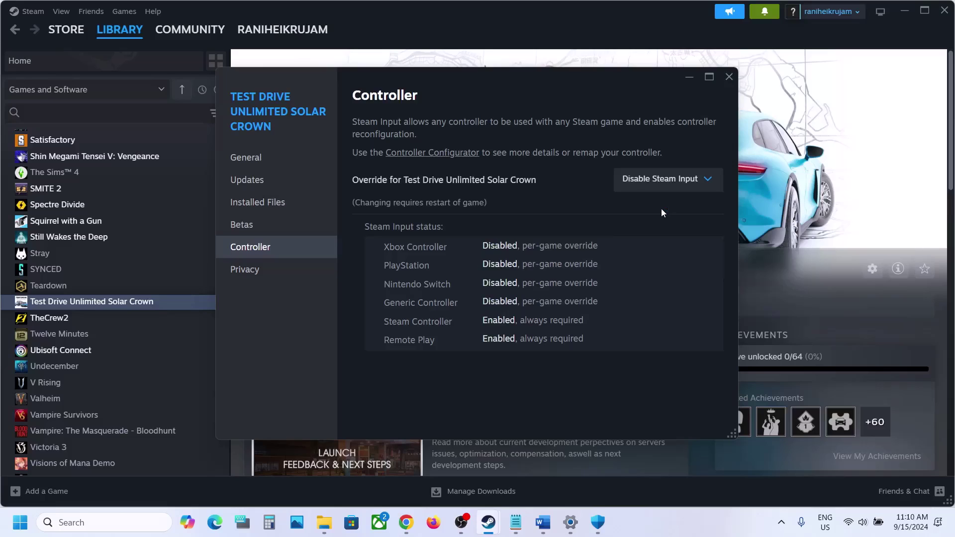
Set the controller override of Test Drive Unlimited Solar Crown to Use default settings and close its properties
click(661, 184)
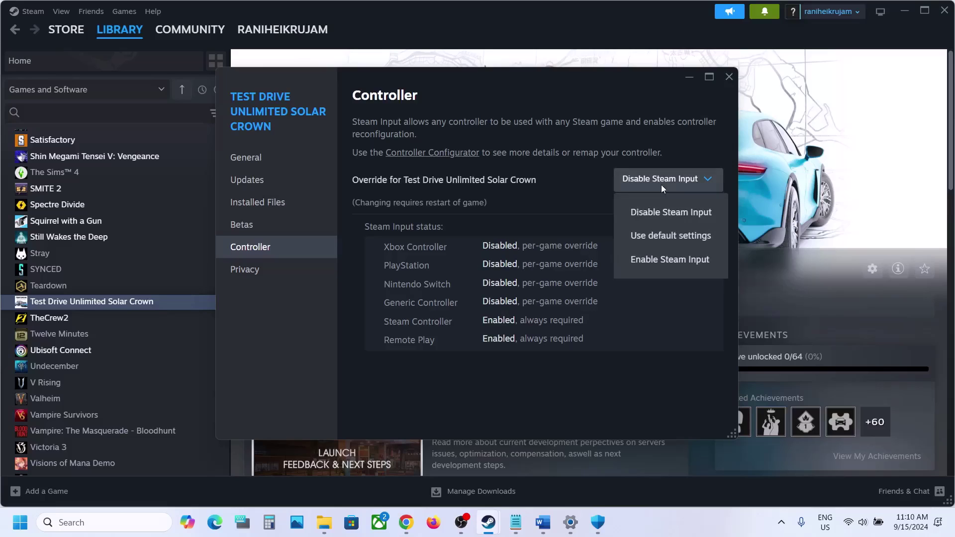
click(675, 237)
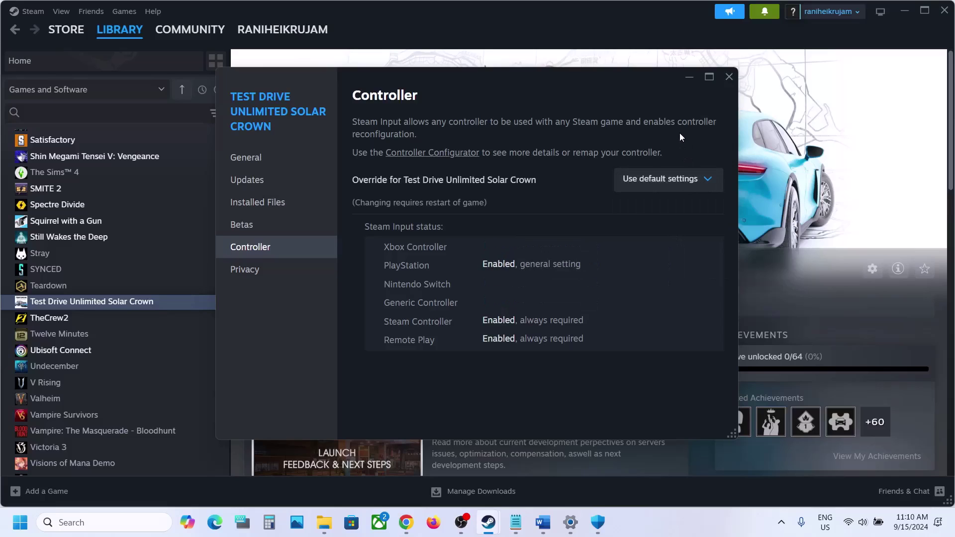
click(727, 78)
Switch to the Word document and highlight the Step 10 text about verifying game files
click(542, 523)
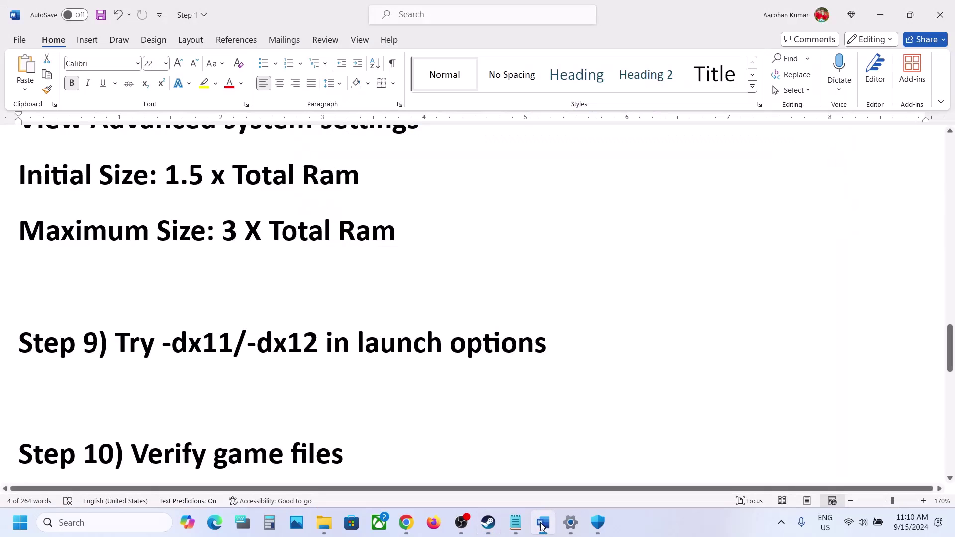
scroll(435, 348, down, 1)
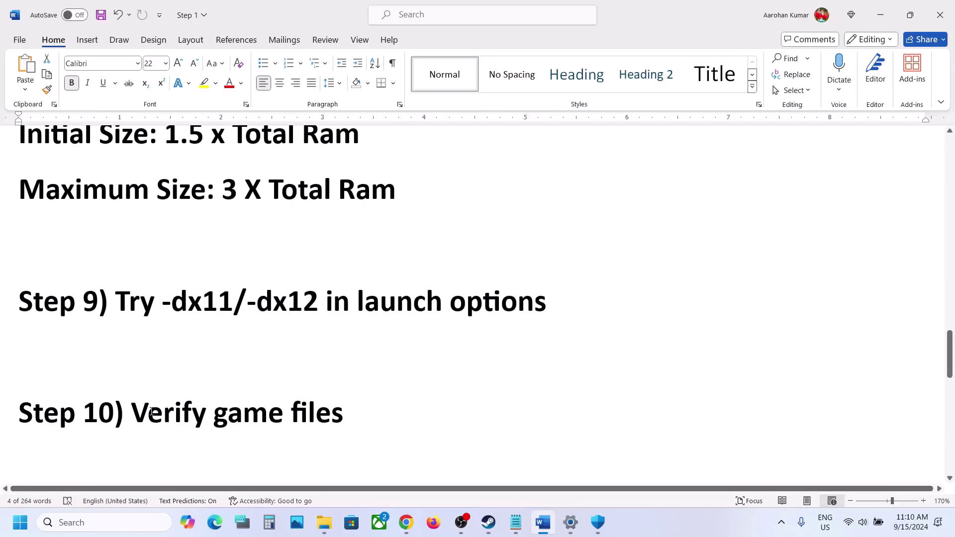
drag(151, 412, 368, 411)
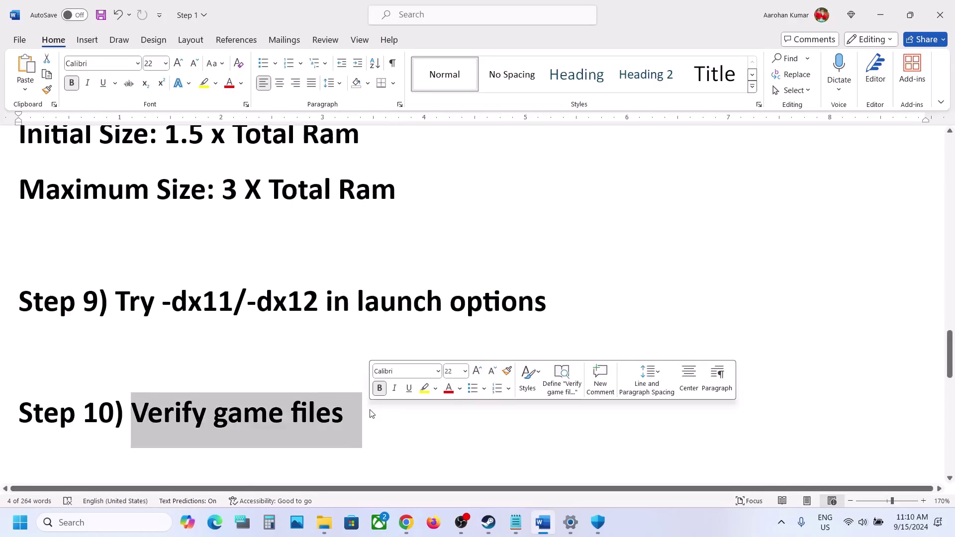
In Steam, start verifying the integrity of Test Drive Unlimited Solar Crown's game files and close its properties
click(493, 525)
right_click(104, 301)
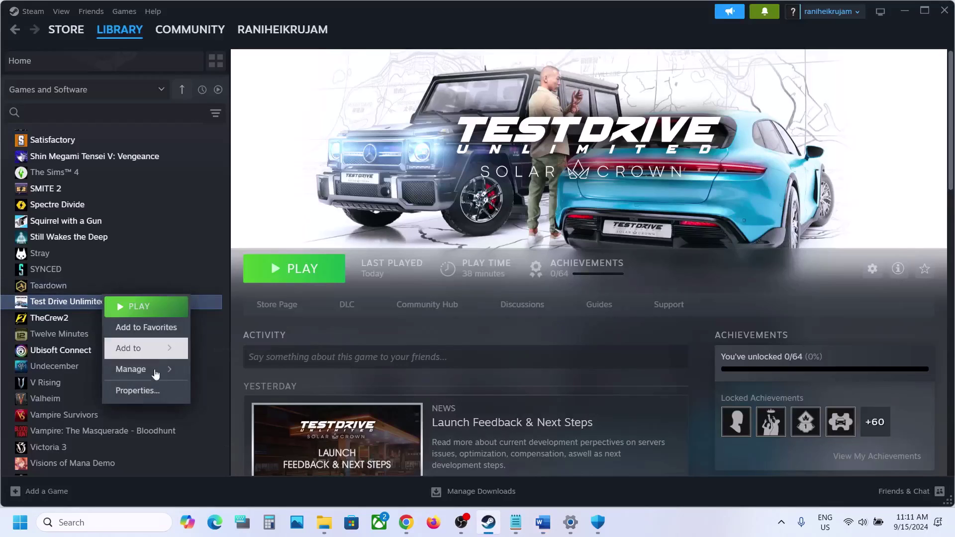
click(139, 390)
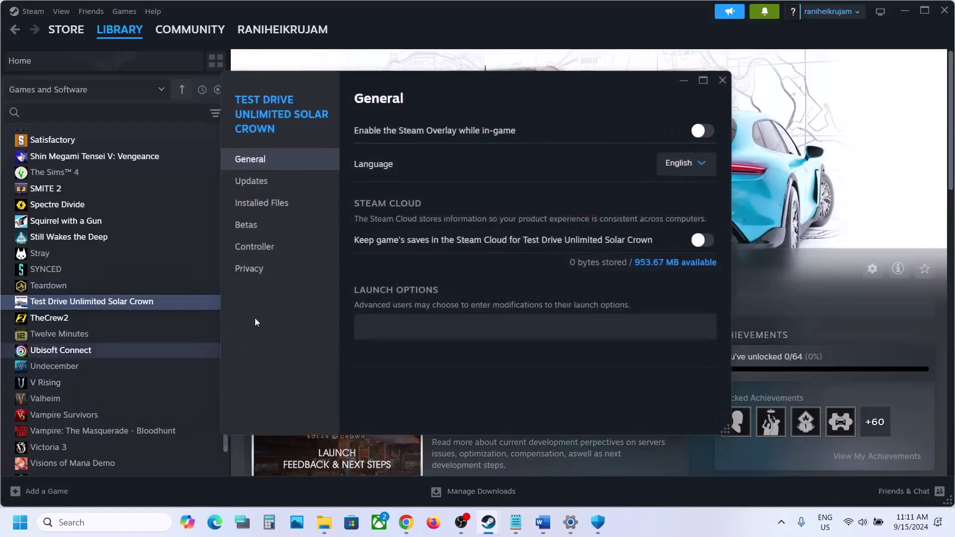
click(290, 203)
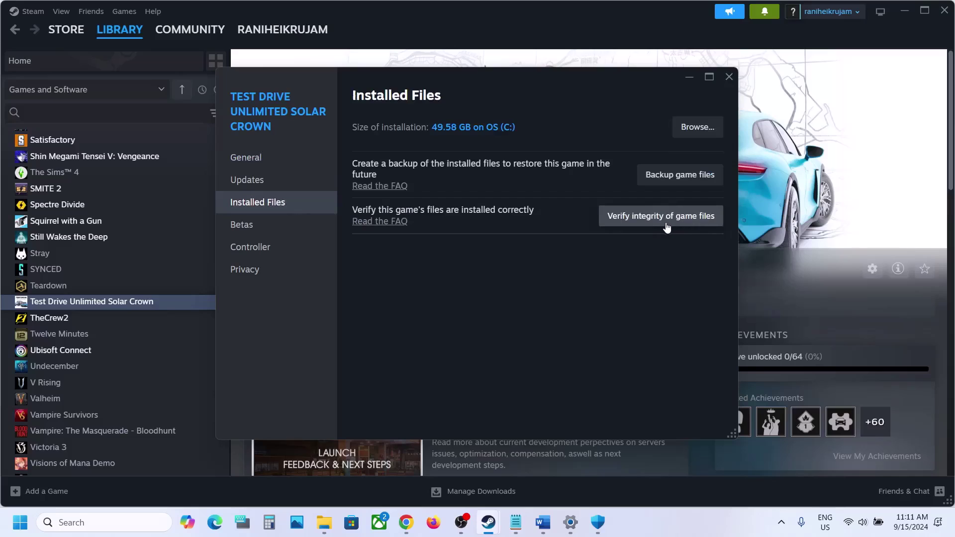
click(690, 218)
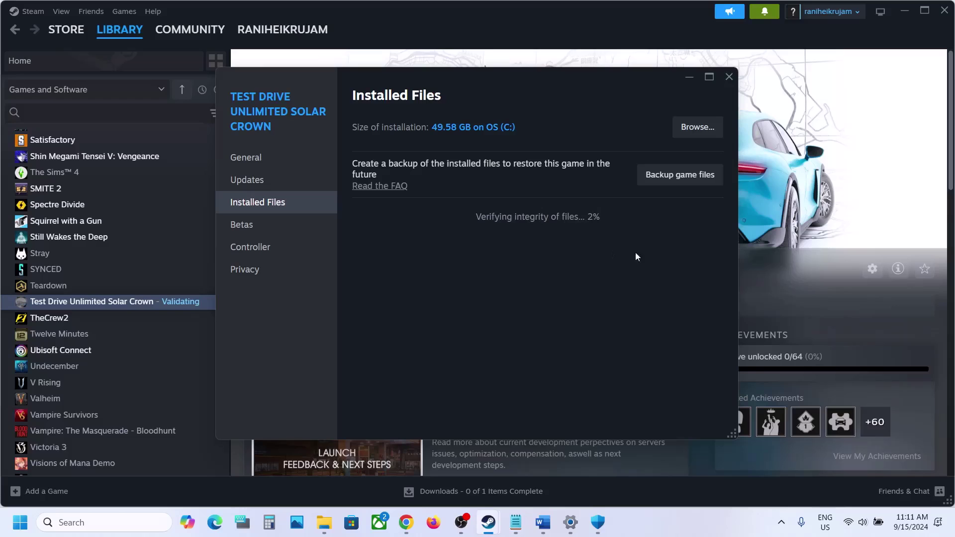
click(763, 281)
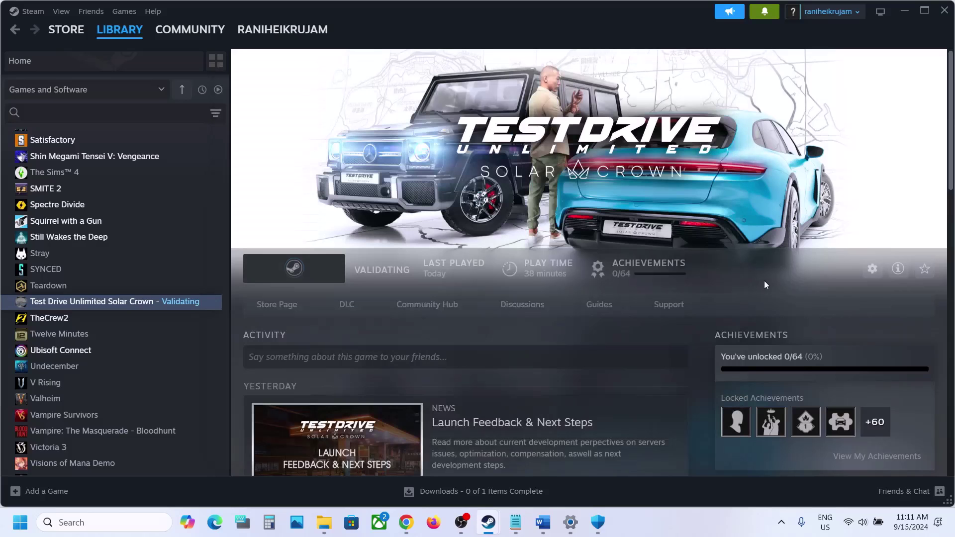
Return to the Word document and view Step 11 on clean graphics driver installation, including the NVIDIA and AMD links
click(543, 521)
scroll(393, 380, down, 4)
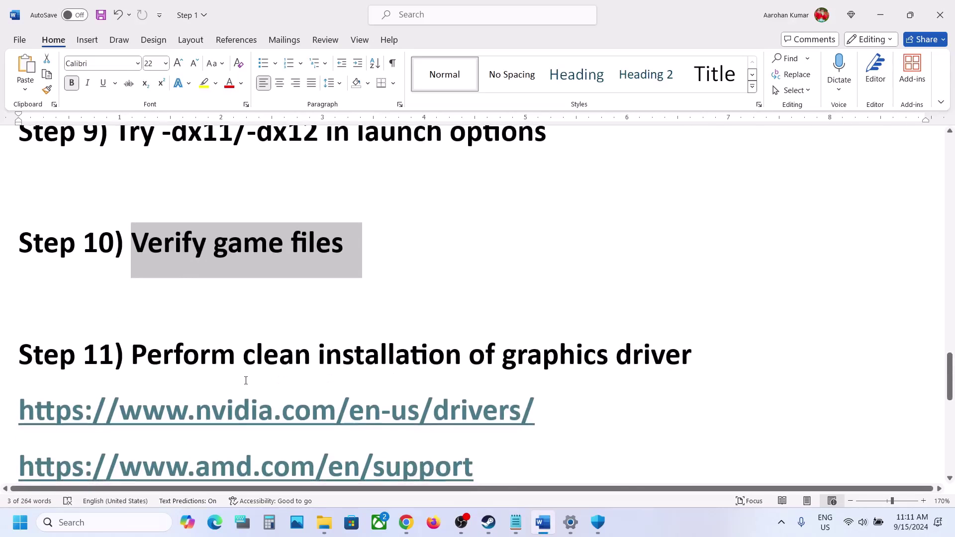
drag(184, 362, 659, 387)
scroll(660, 387, down, 2)
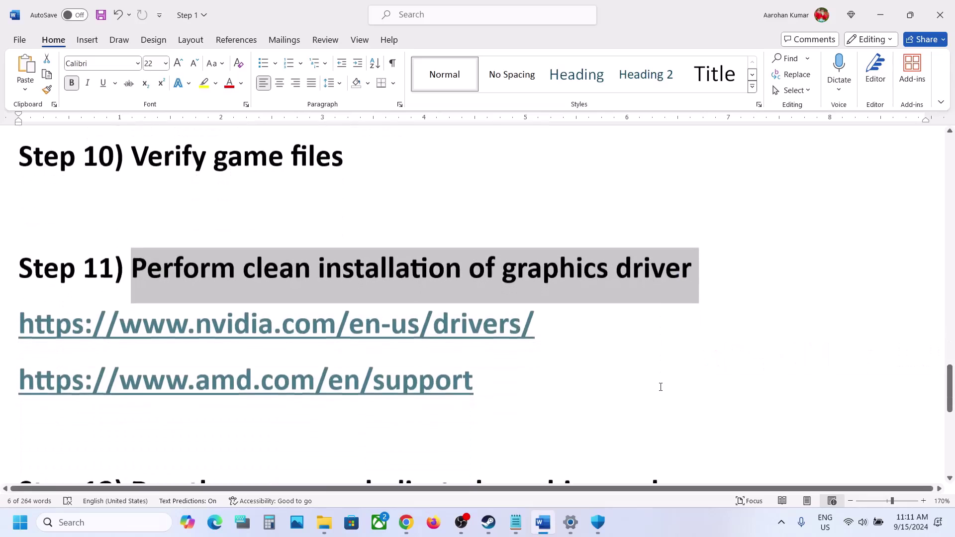
drag(181, 313, 253, 377)
key(ctrl+z)
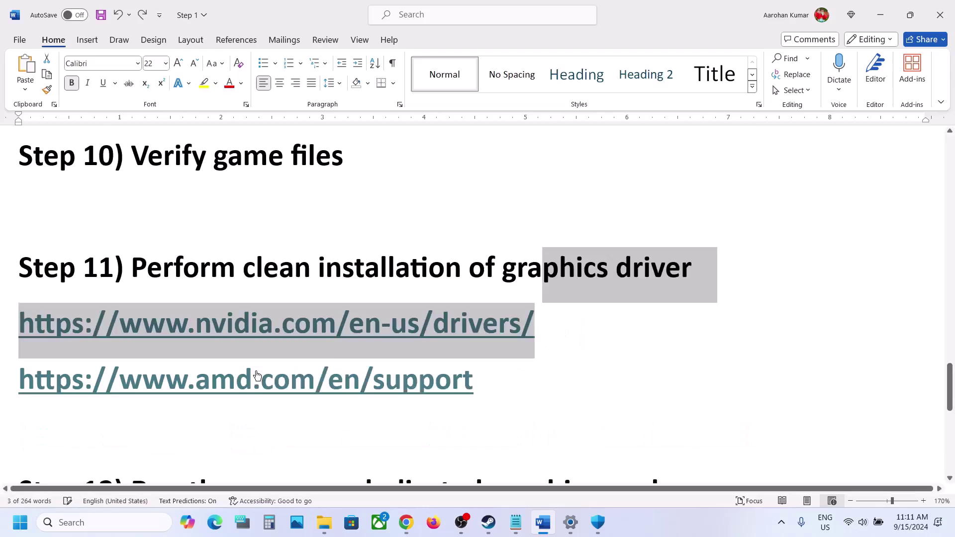
click(578, 423)
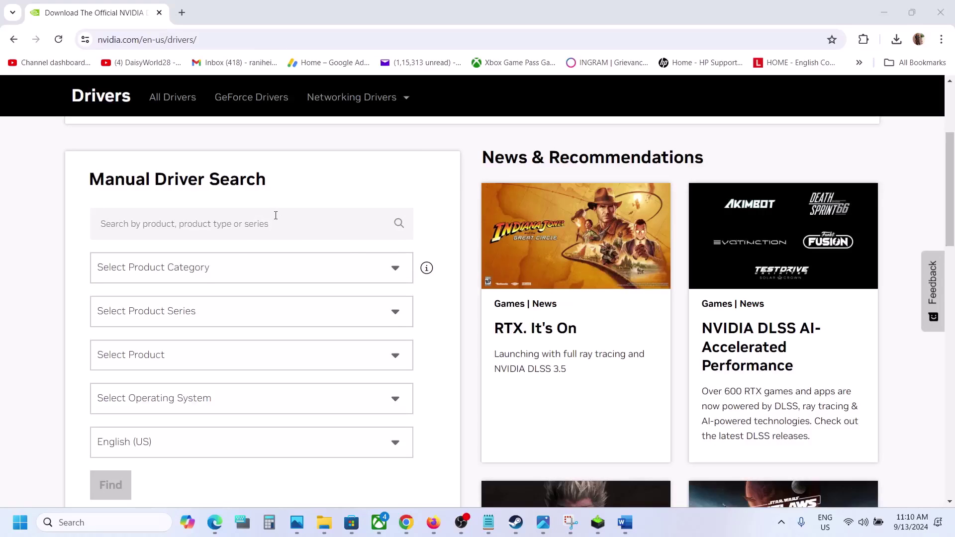
In NVIDIA's manual driver search, choose GeForce, GeForce RTX 30 Series (Notebooks), and GeForce RTX 3050 Laptop GPU
click(199, 274)
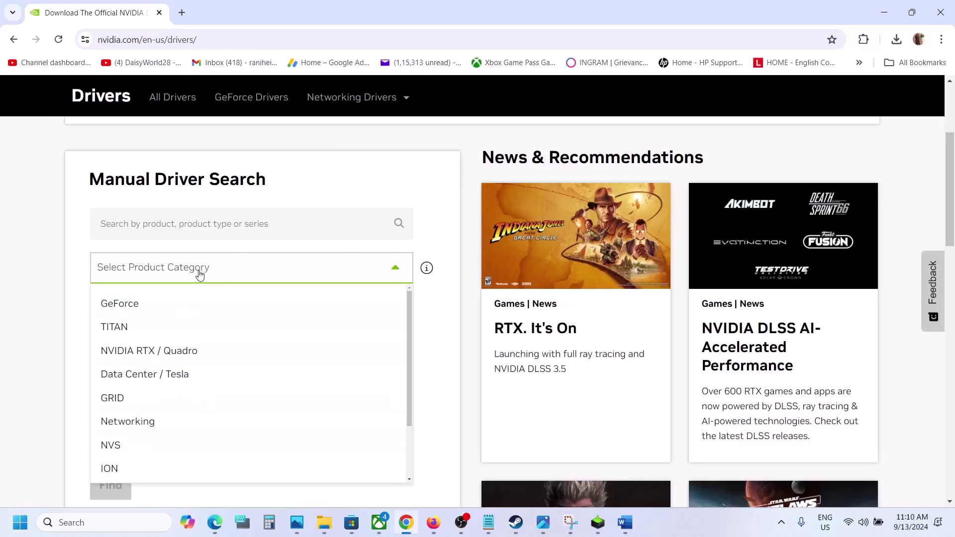
click(149, 311)
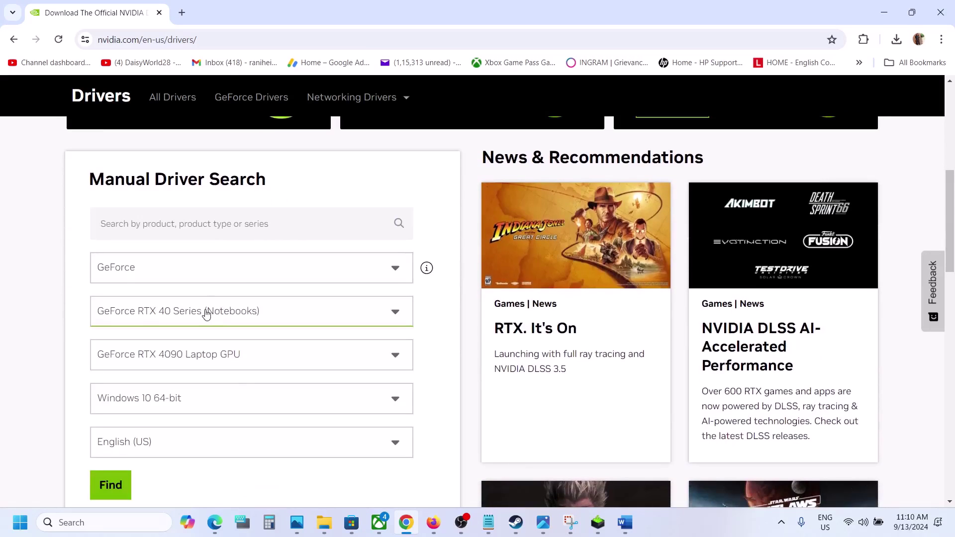
click(205, 313)
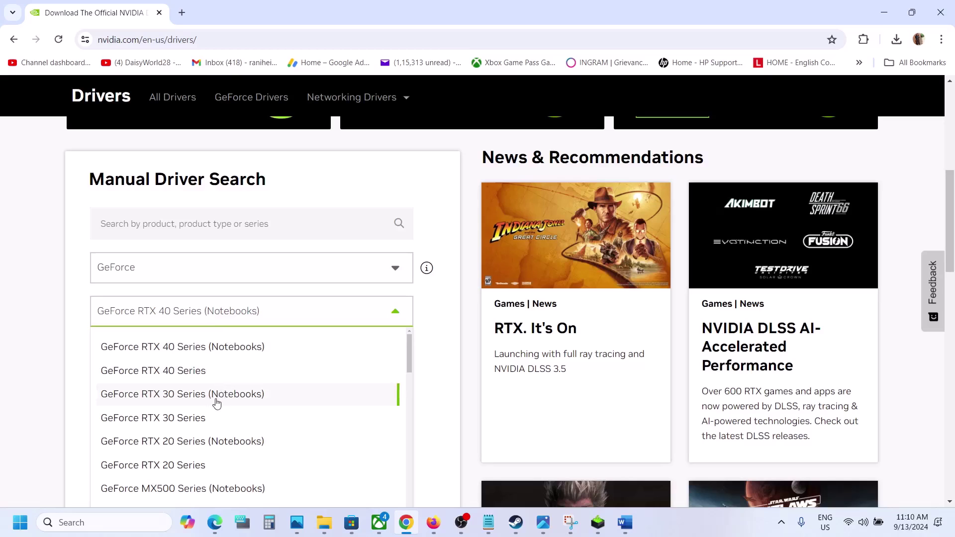
click(219, 394)
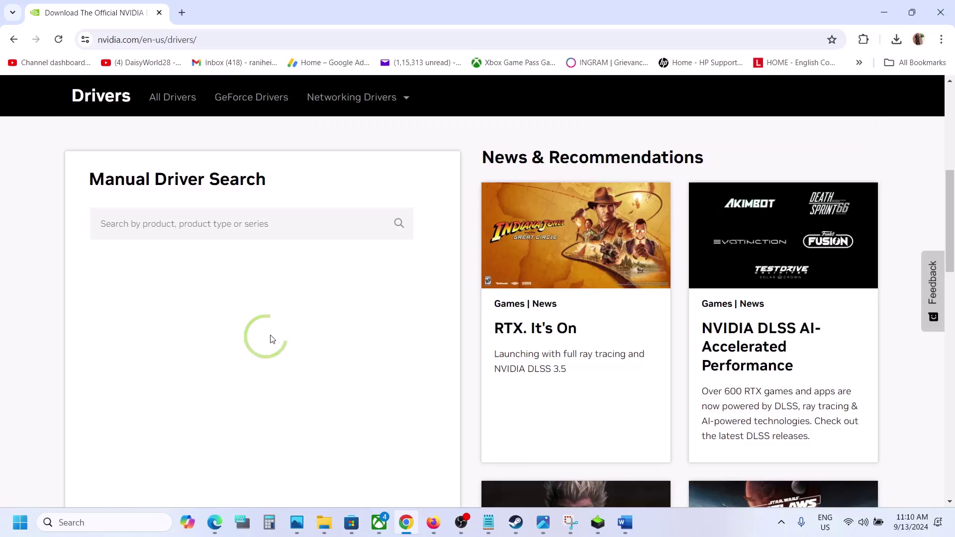
click(228, 353)
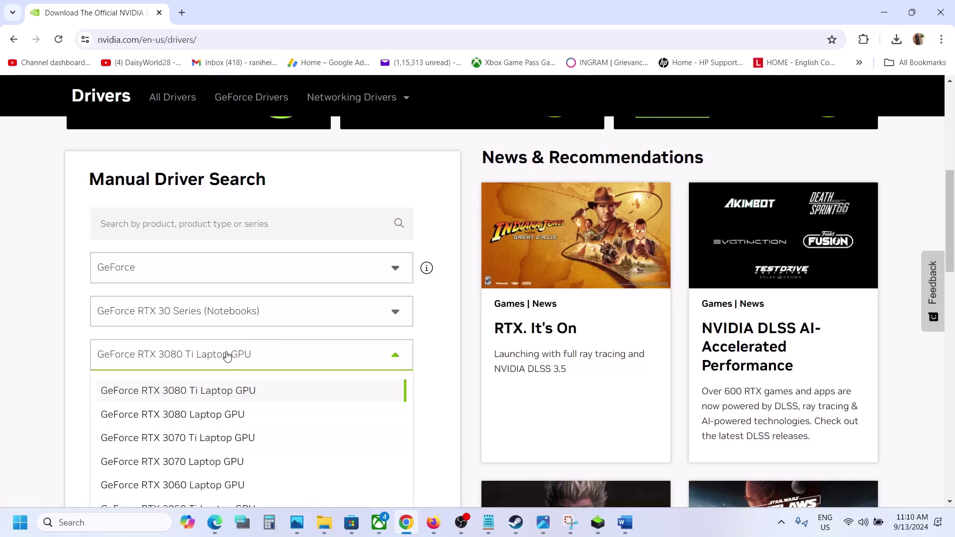
scroll(238, 436, down, 2)
click(213, 387)
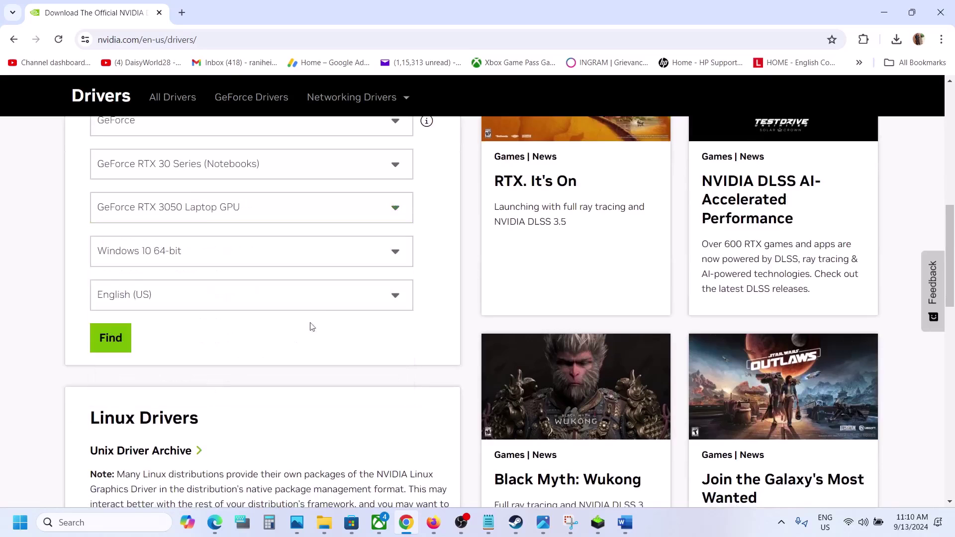
Set the driver search's operating system to Windows 11 and find the matching drivers
click(250, 254)
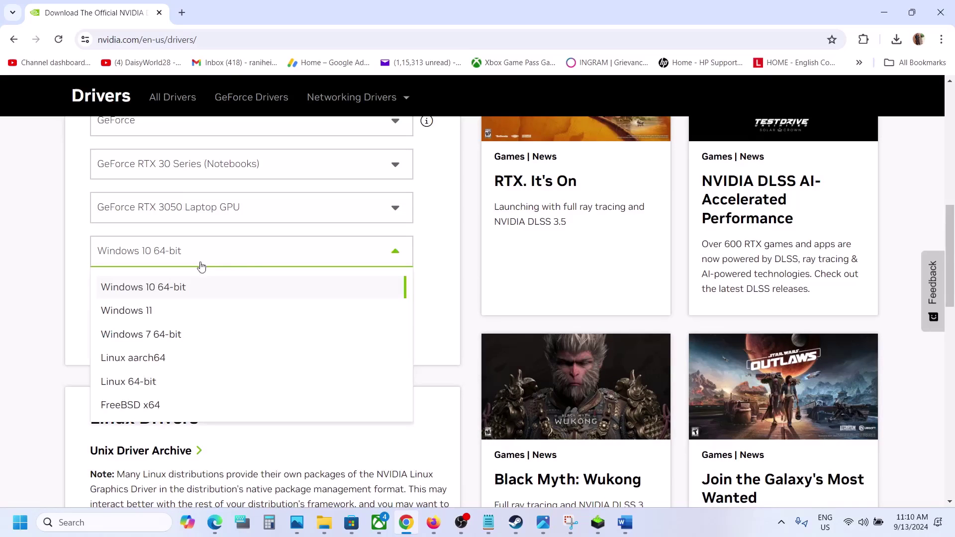
click(150, 311)
scroll(145, 309, up, 2)
scroll(229, 357, up, 1)
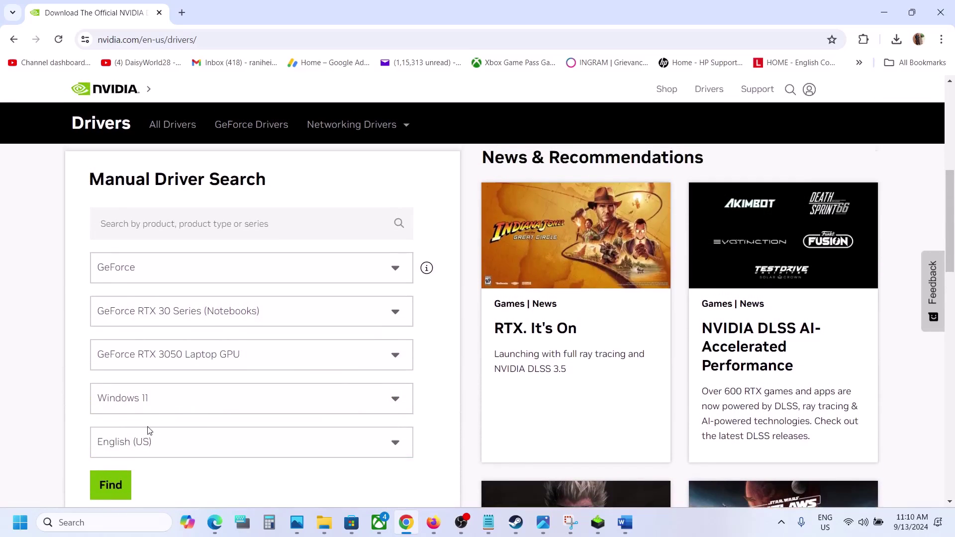
click(113, 485)
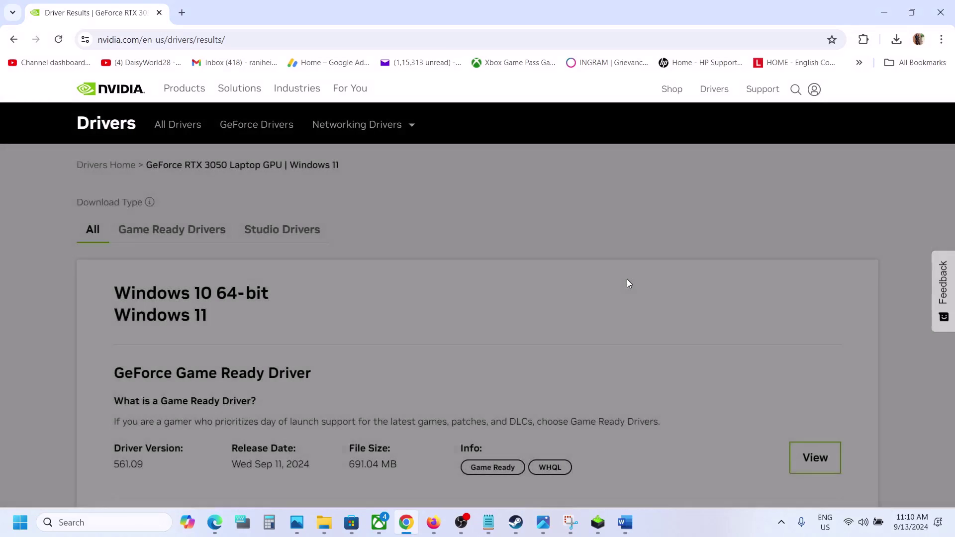
Open the GeForce Game Ready Driver 561.09 details, download the driver, and check its download progress
scroll(525, 309, down, 2)
scroll(525, 309, down, 1)
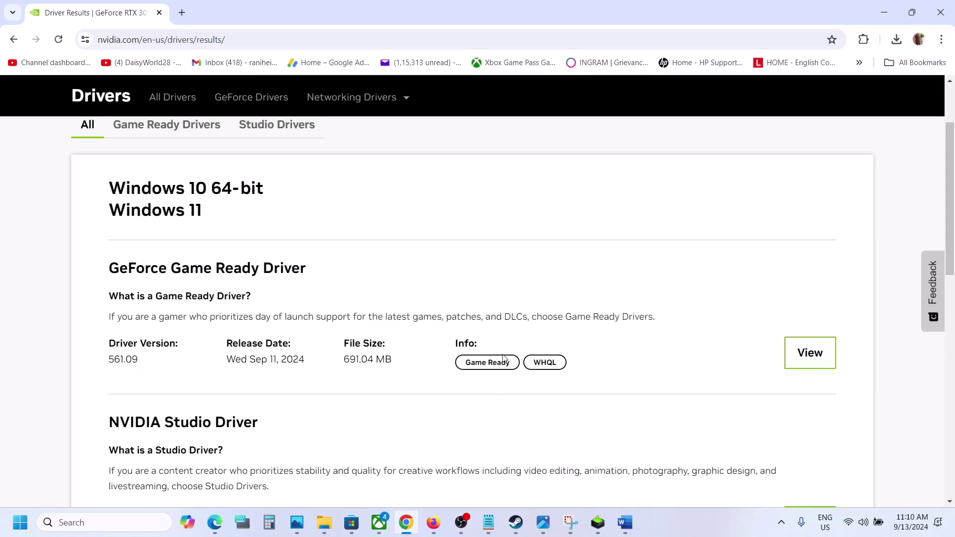
click(803, 353)
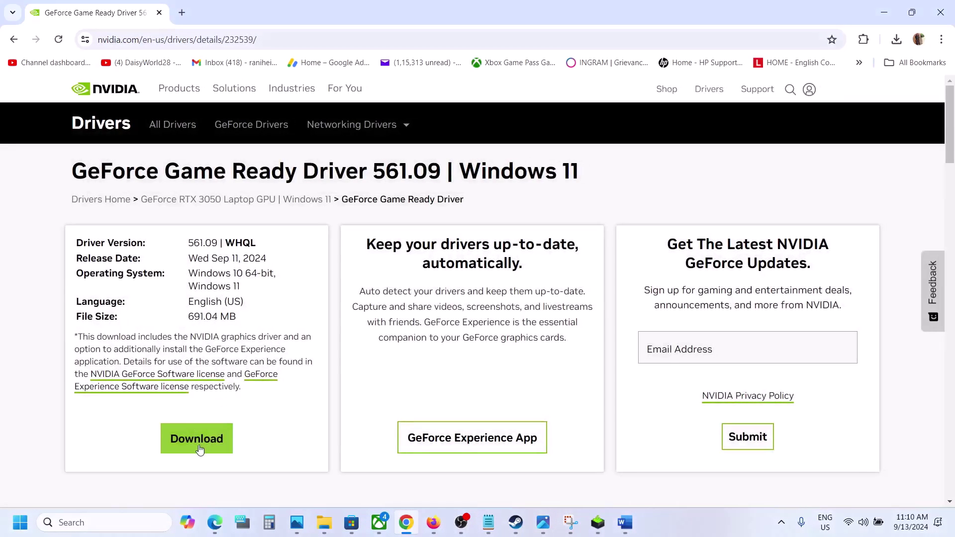
click(198, 439)
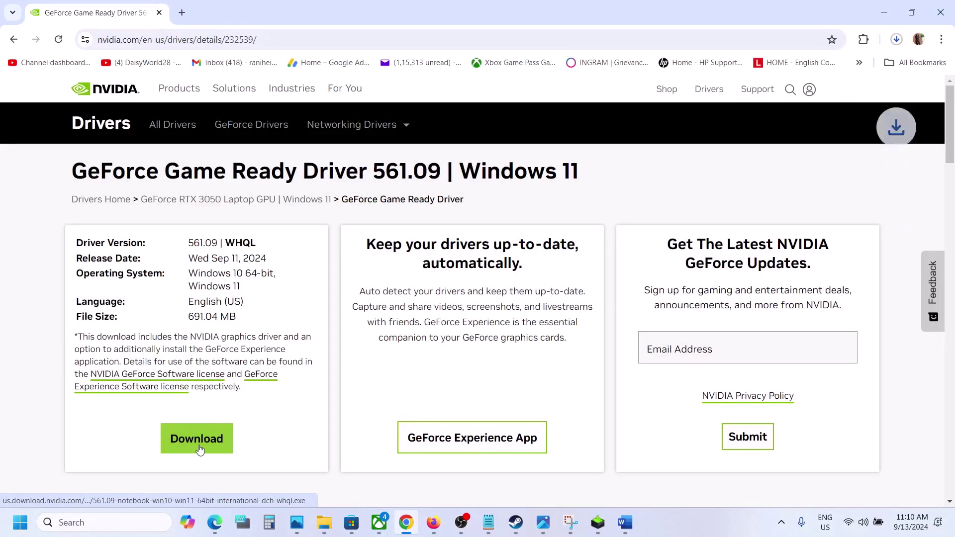
click(896, 39)
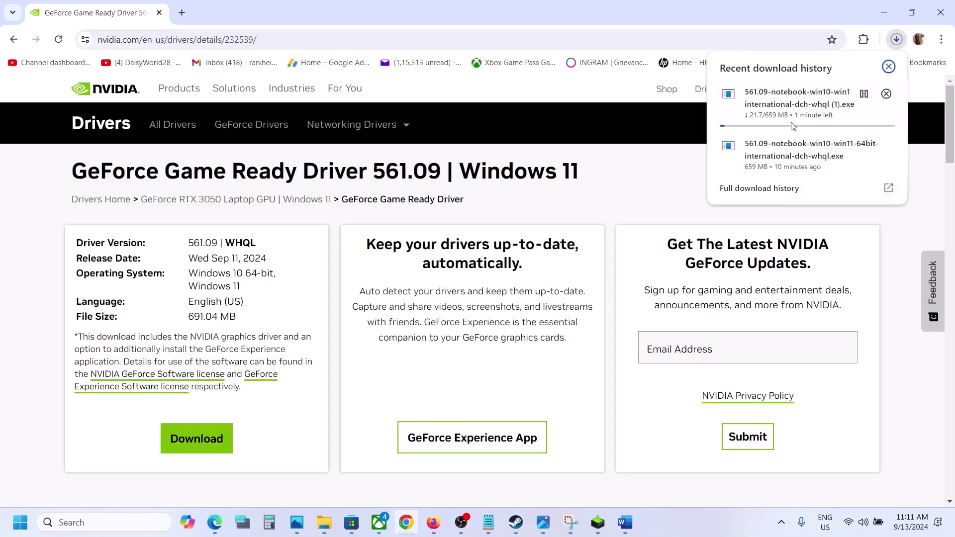
In the NVIDIA Installer, accept the license with GeForce Experience included and continue with the Custom (Advanced) installation option
click(598, 522)
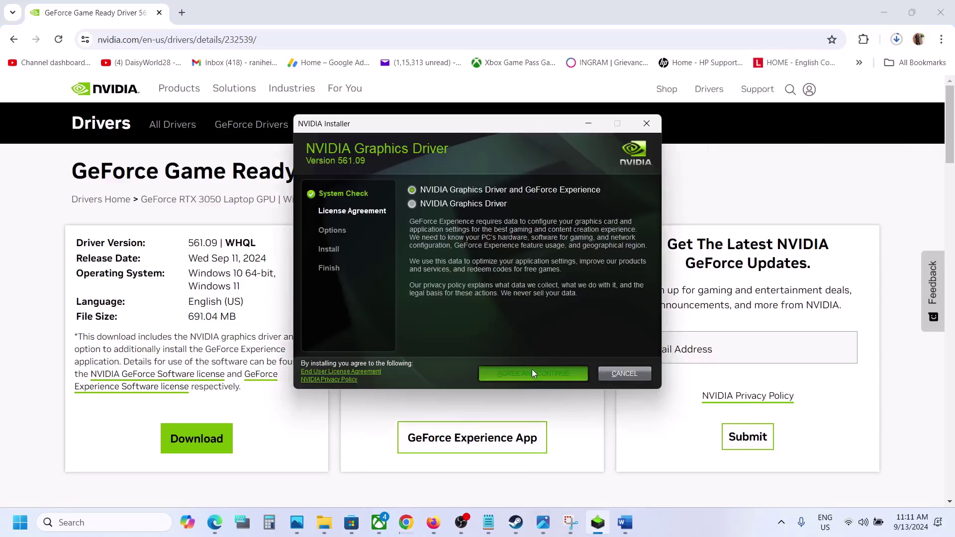
click(545, 373)
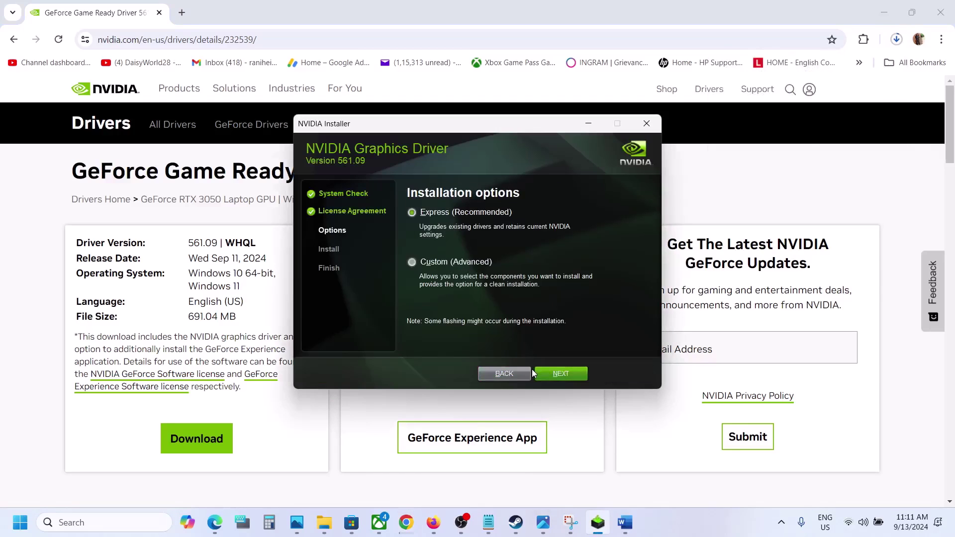
click(413, 262)
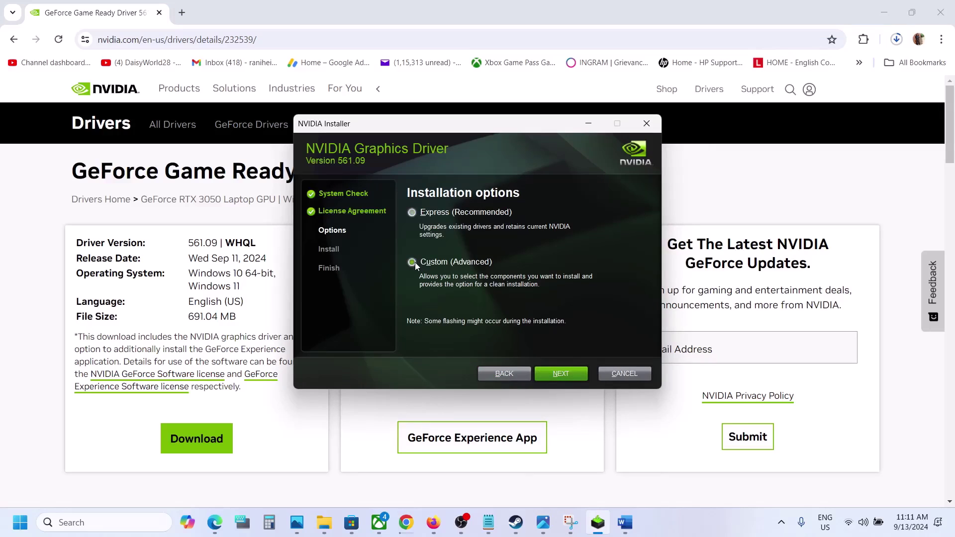
click(565, 375)
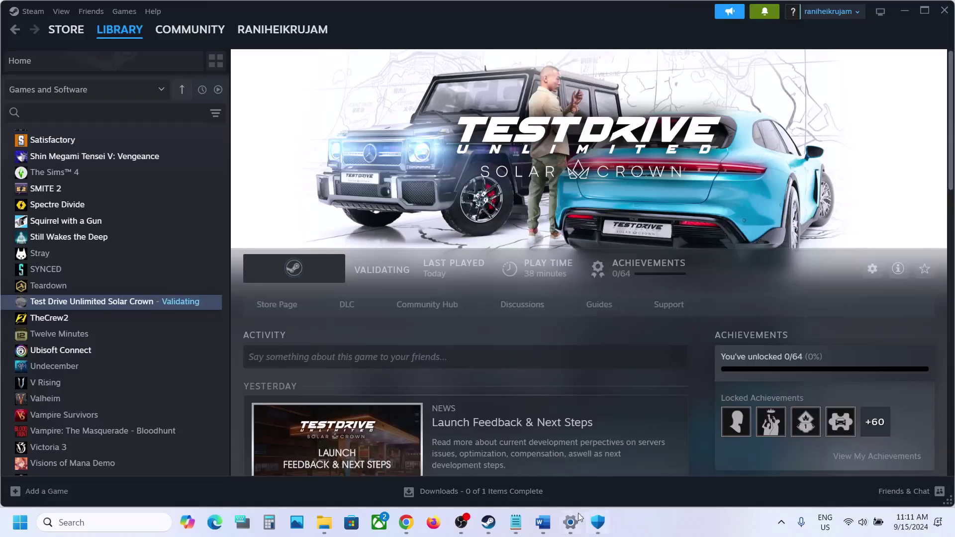
Copy the word "graphics" from Step 12 of the Word document, search Windows for it, and open Graphics settings
click(543, 522)
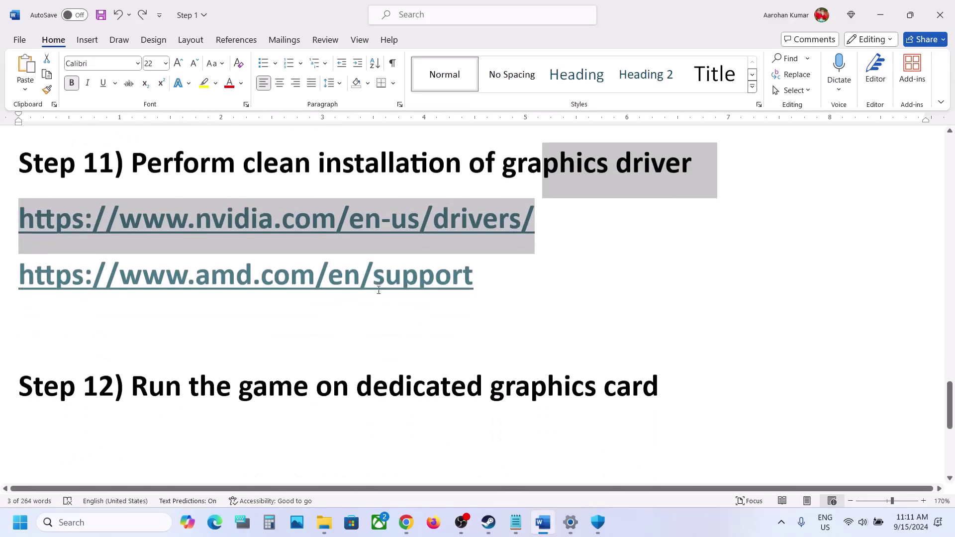
scroll(378, 290, down, 2)
double_click(548, 330)
key(ctrl+c)
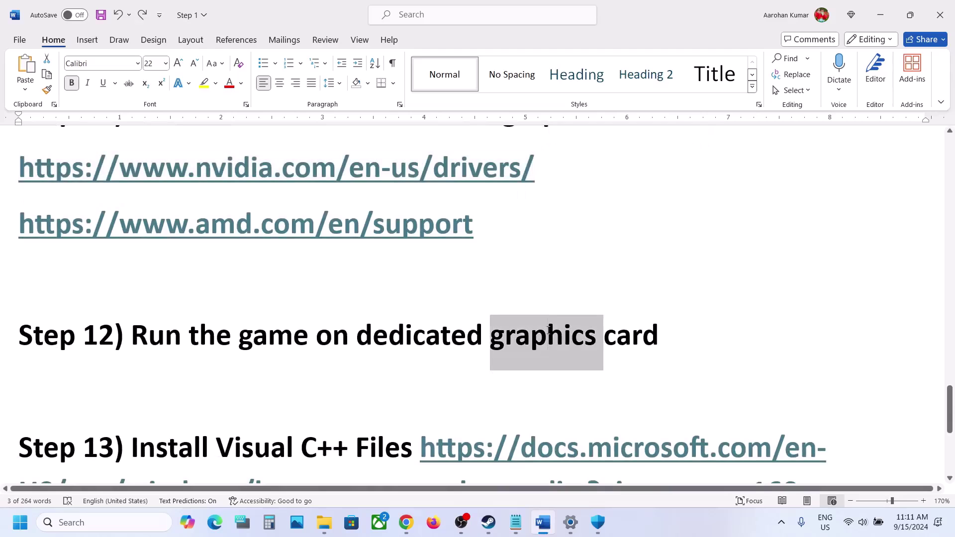
click(100, 522)
key(ctrl+v)
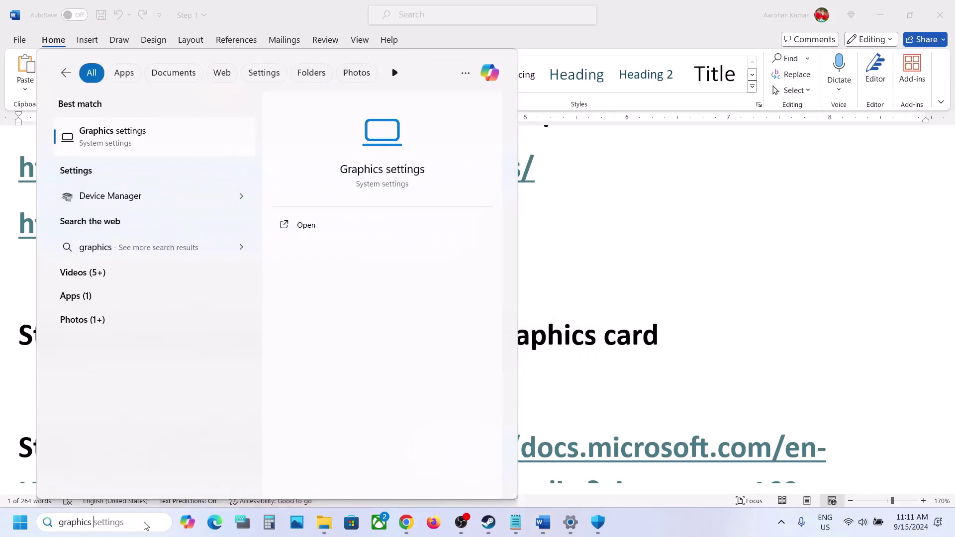
click(143, 143)
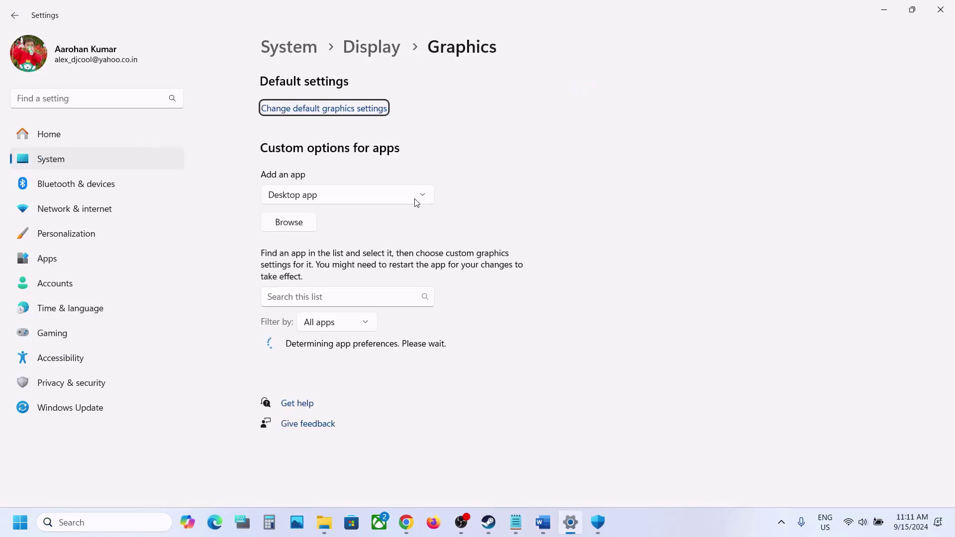
Add the TDUSC application from the game's installation folder as a desktop app in the custom graphics options
click(301, 230)
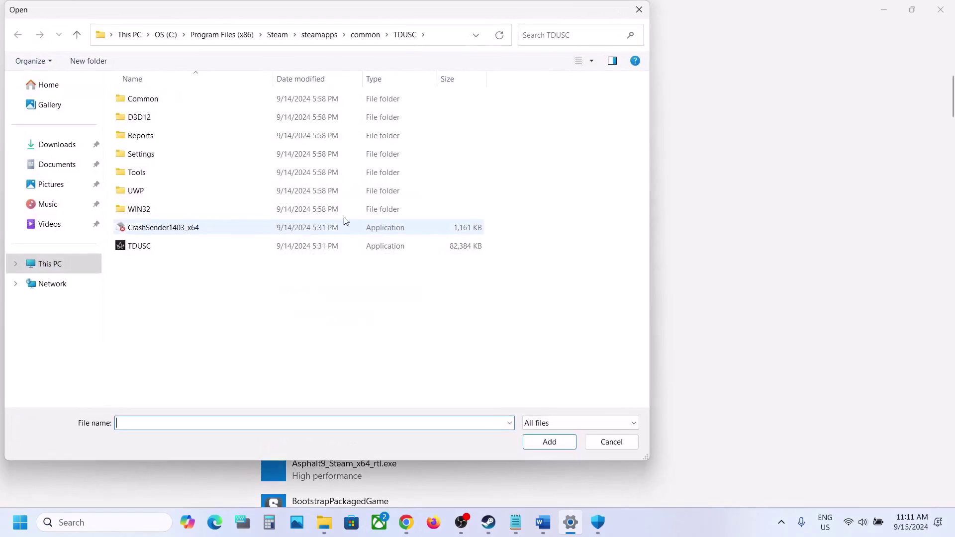
click(175, 253)
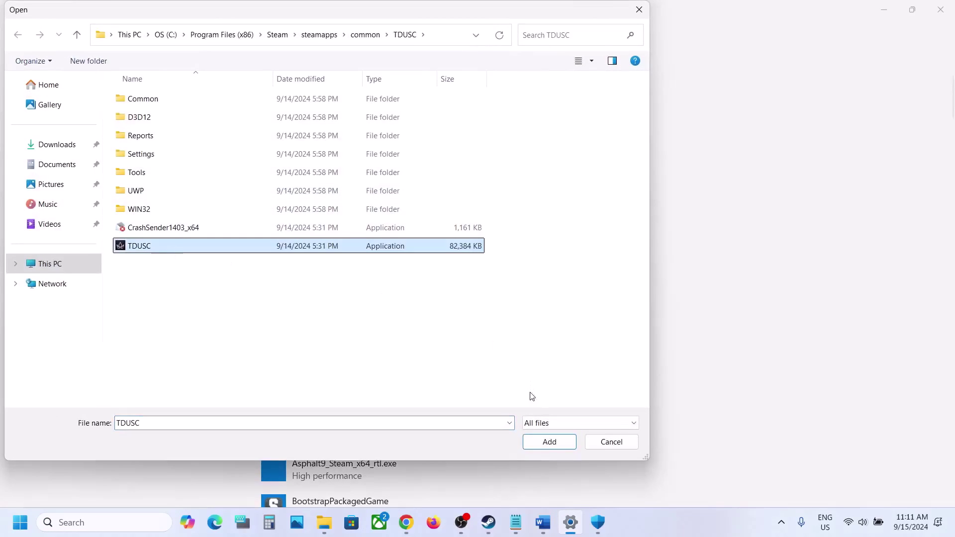
click(548, 442)
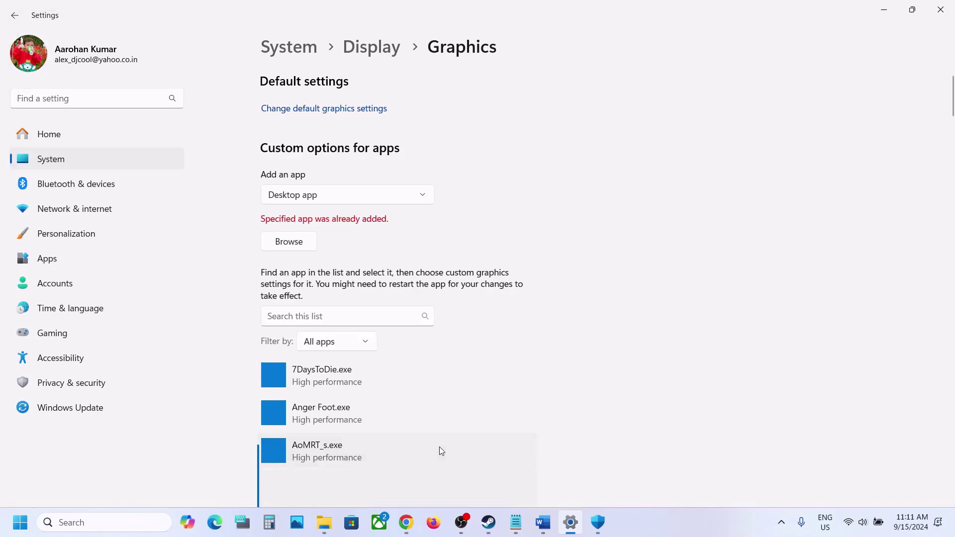
Find TDUSC in the custom graphics app list and save its graphics preference as High performance
scroll(440, 447, down, 10)
scroll(440, 451, down, 10)
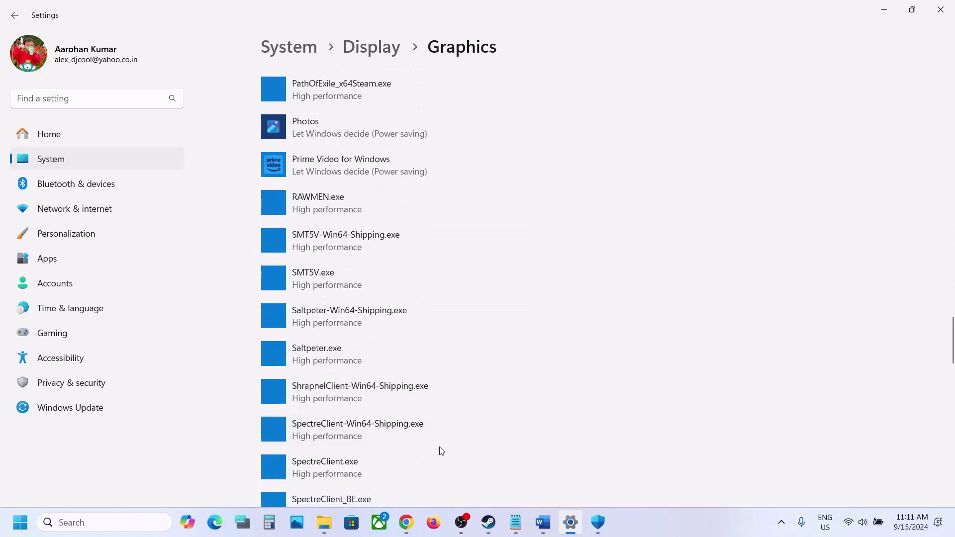
scroll(440, 451, up, 3)
scroll(440, 451, down, 4)
scroll(440, 451, down, 5)
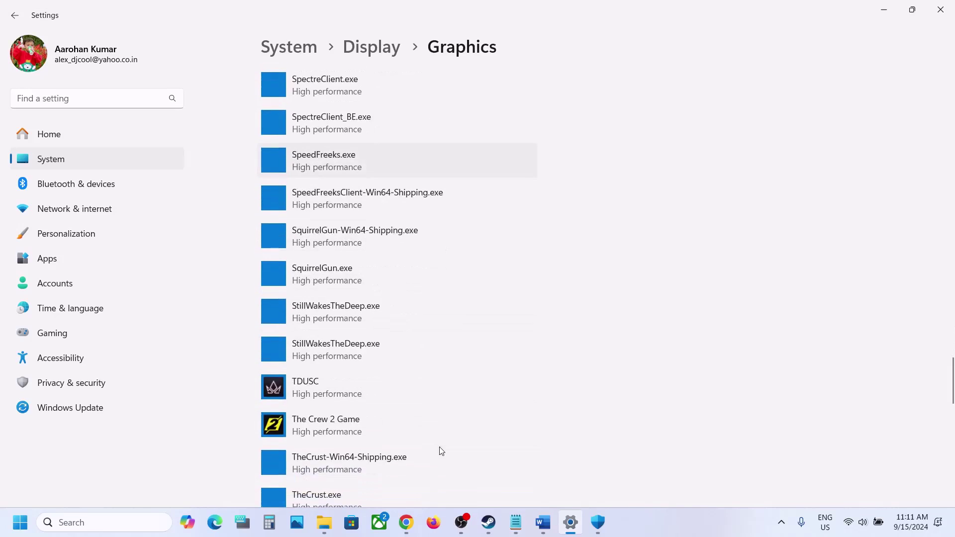
click(306, 282)
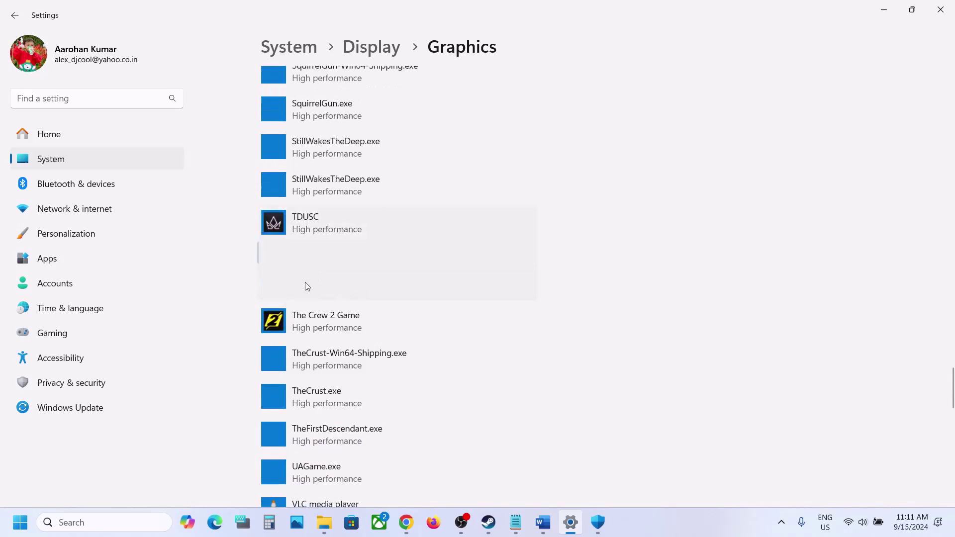
click(442, 286)
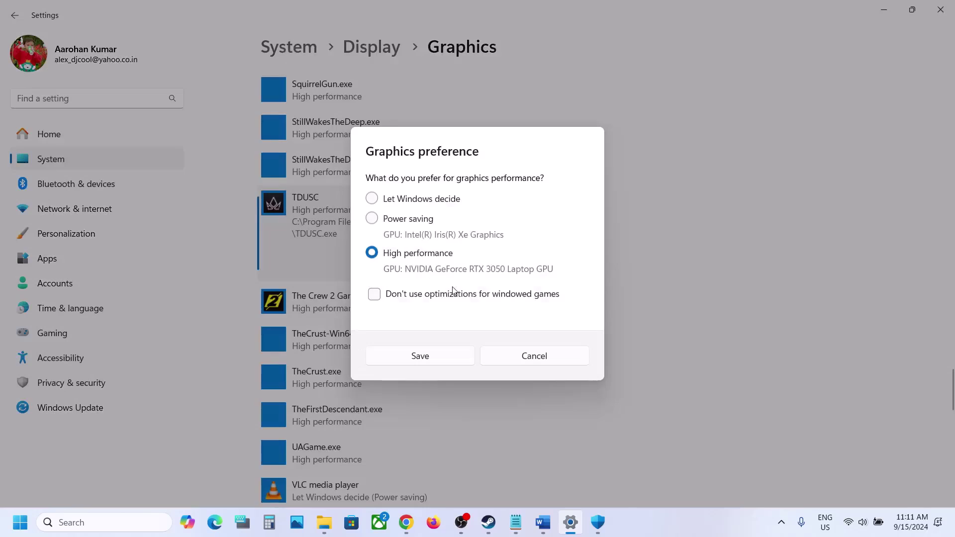
click(453, 355)
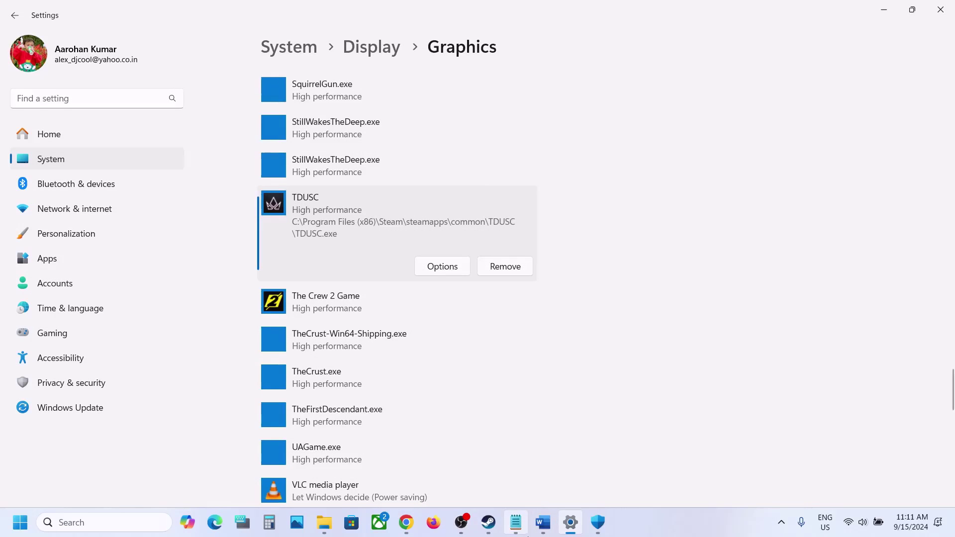
Copy the Visual C++ link from Step 13 of the Word document and open it in a new Chrome tab
click(543, 522)
scroll(396, 338, down, 3)
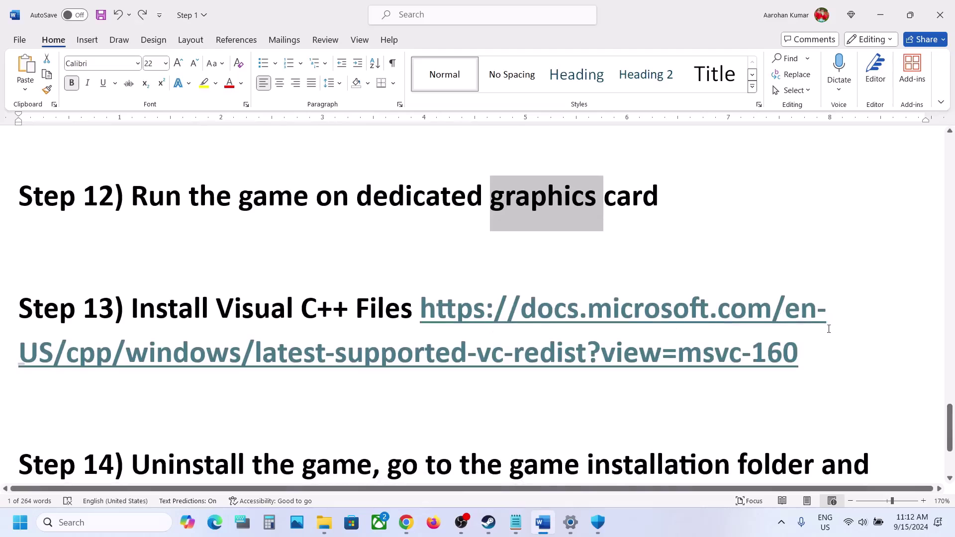
drag(825, 348, 449, 317)
key(ctrl+c)
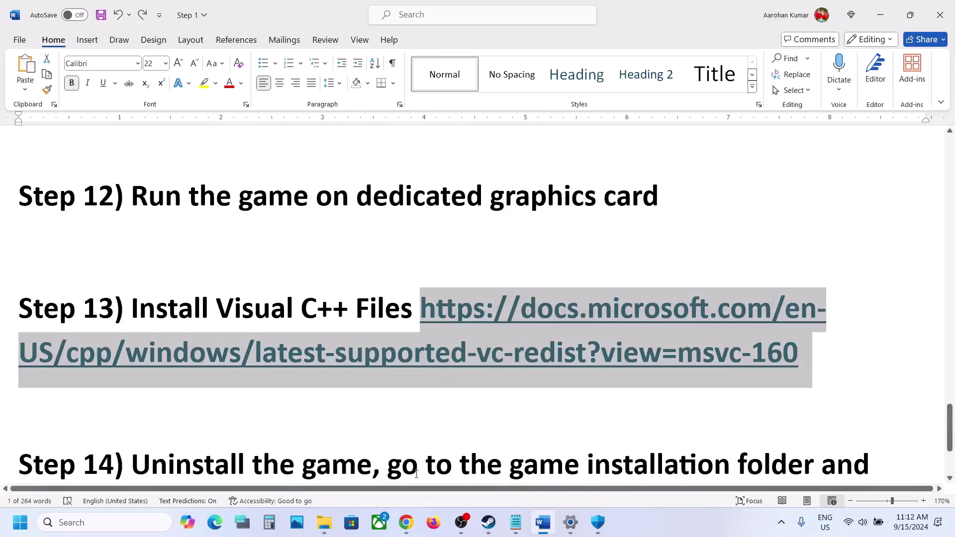
click(411, 522)
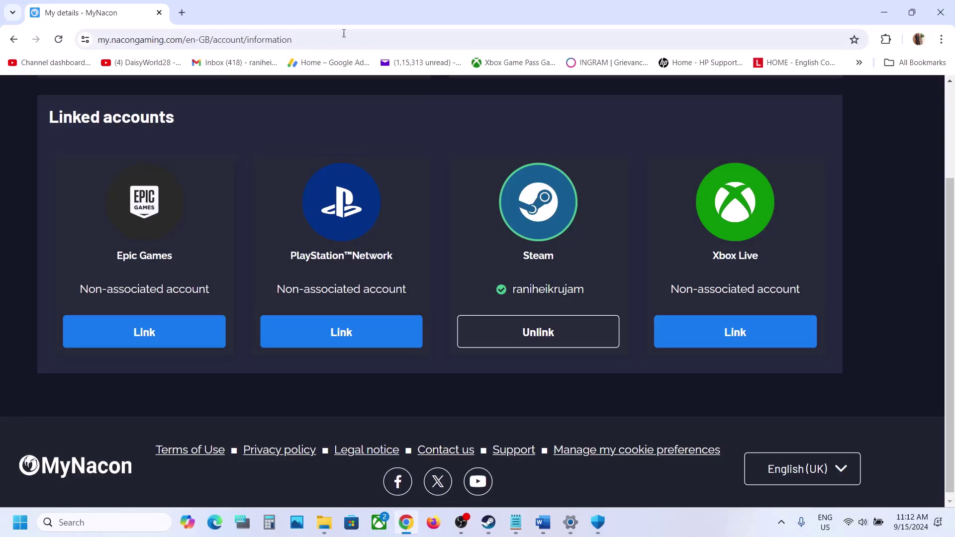
click(182, 10)
key(ctrl+v)
key(Return)
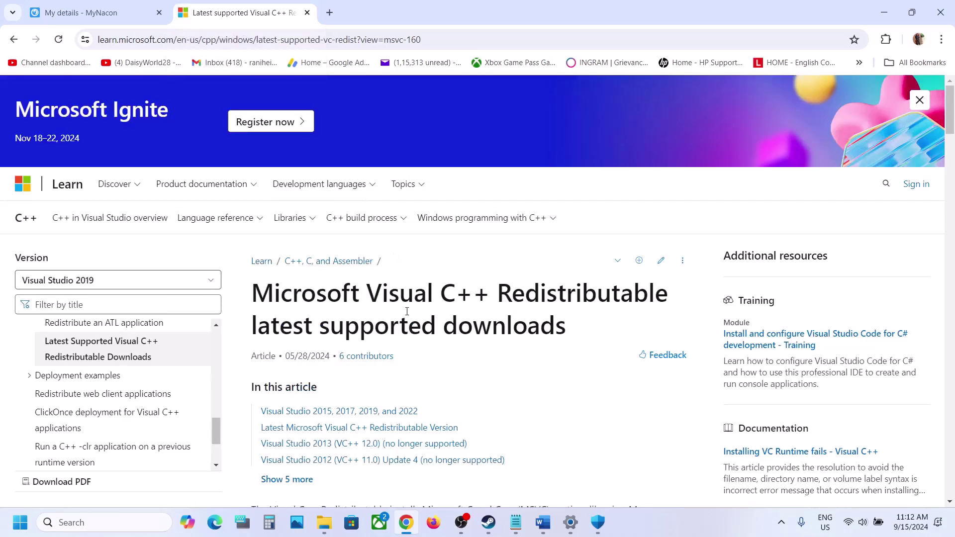
Locate the X86 and X64 download links for the latest Microsoft Visual C++ Redistributable
scroll(407, 311, down, 10)
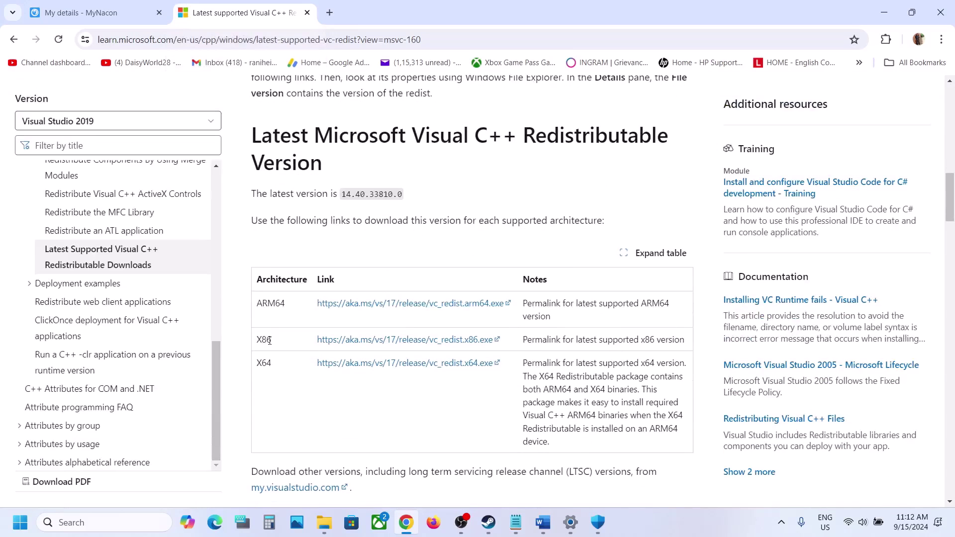
double_click(270, 341)
click(270, 358)
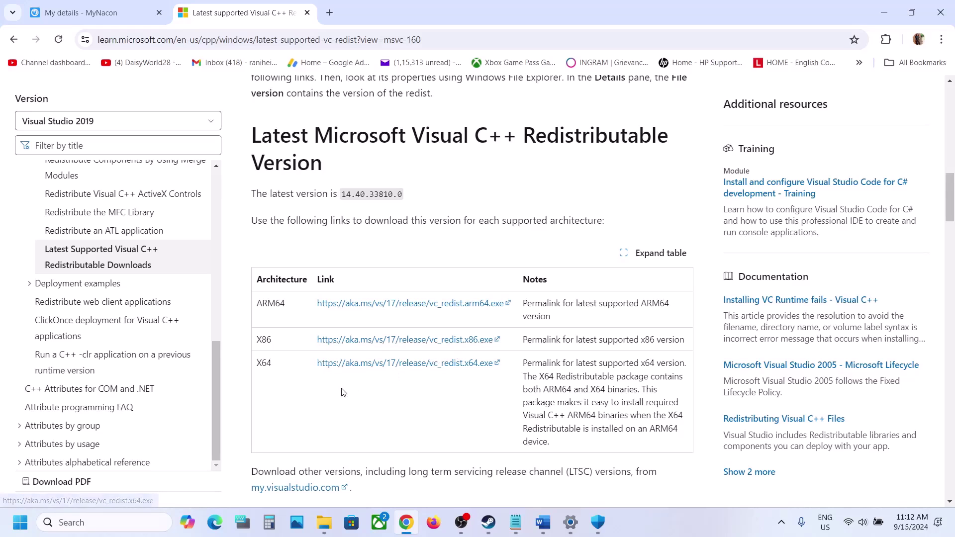
View the PC's power options for a restart, close them, and switch to Steam
click(20, 522)
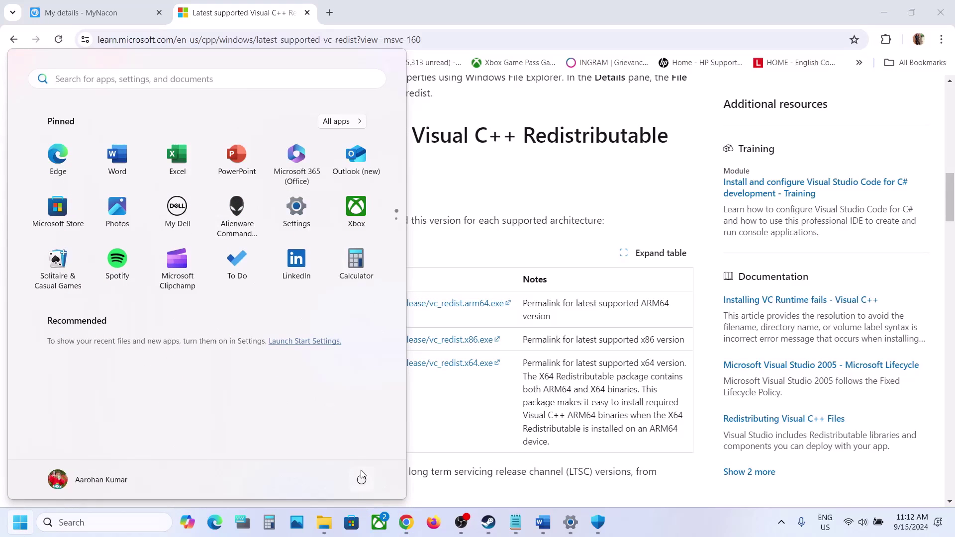
click(361, 478)
click(458, 434)
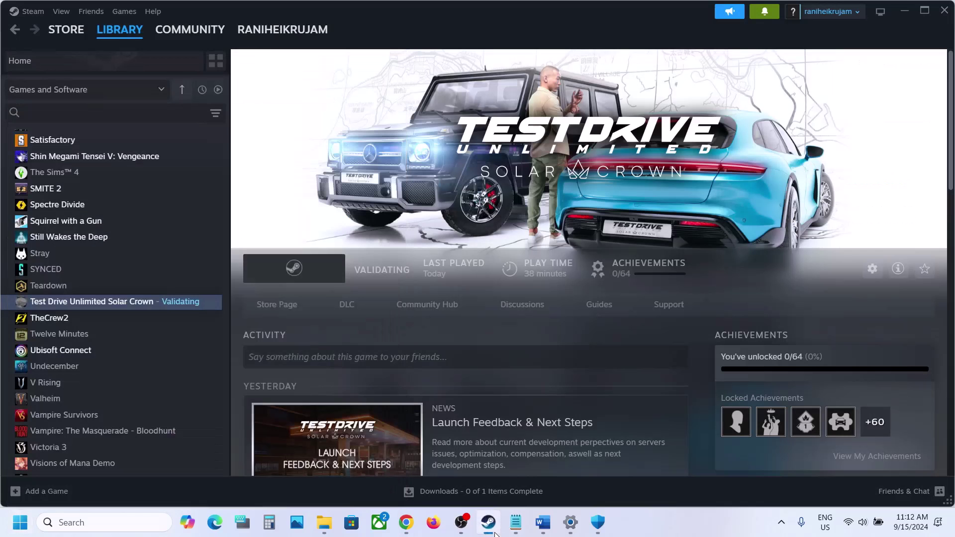
click(488, 522)
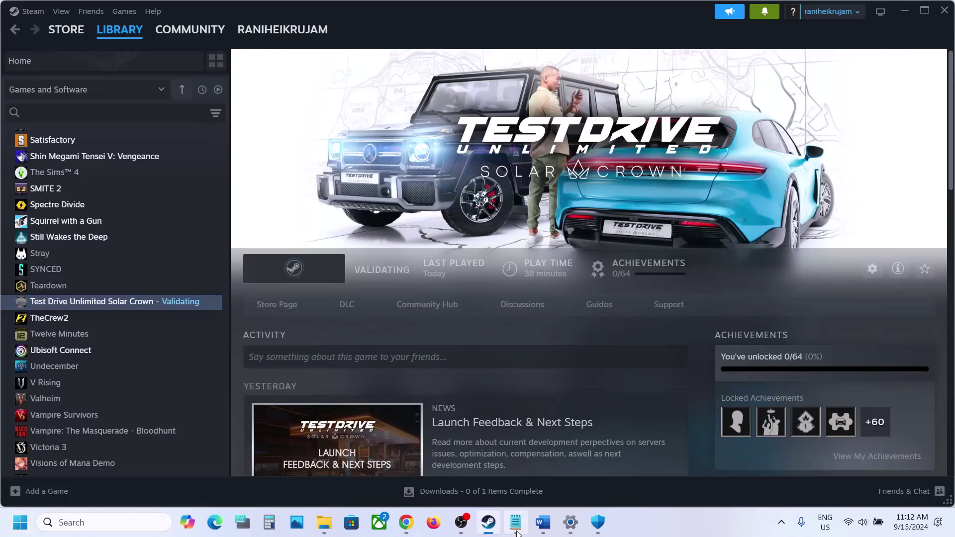
Switch to the Word document and read the Step 14 instructions on uninstalling and reinstalling the game
click(543, 522)
scroll(415, 355, down, 3)
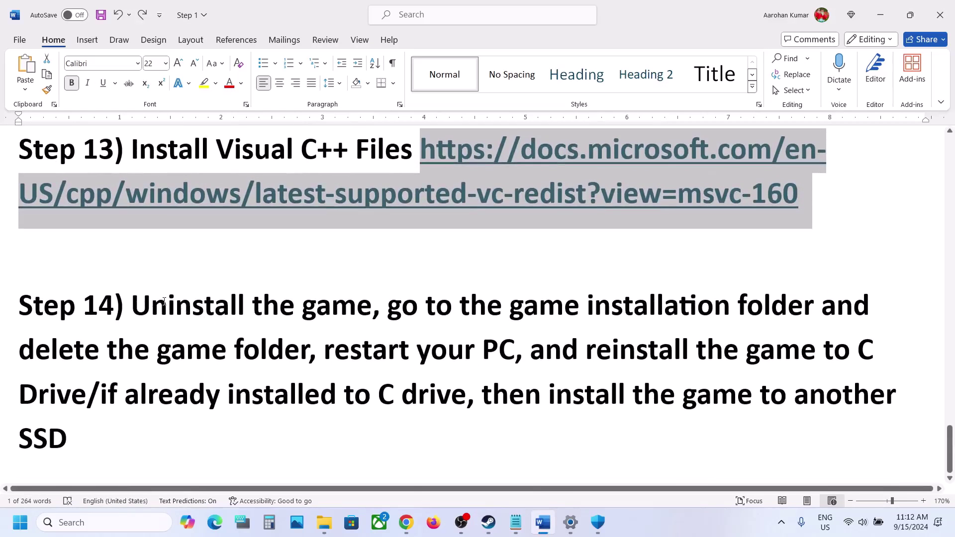
drag(131, 306, 444, 409)
click(443, 406)
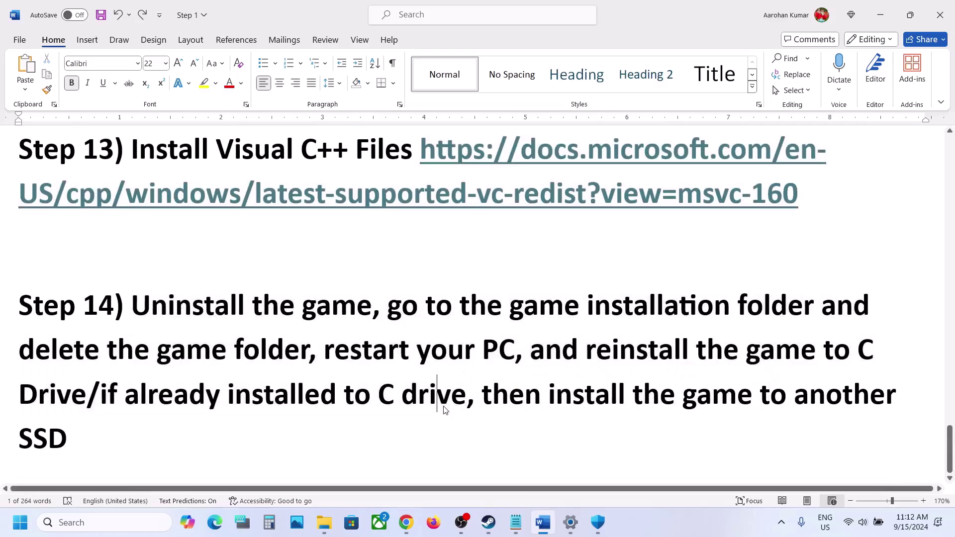
In Steam, locate the Uninstall option among the management options for Test Drive Unlimited Solar Crown
click(488, 522)
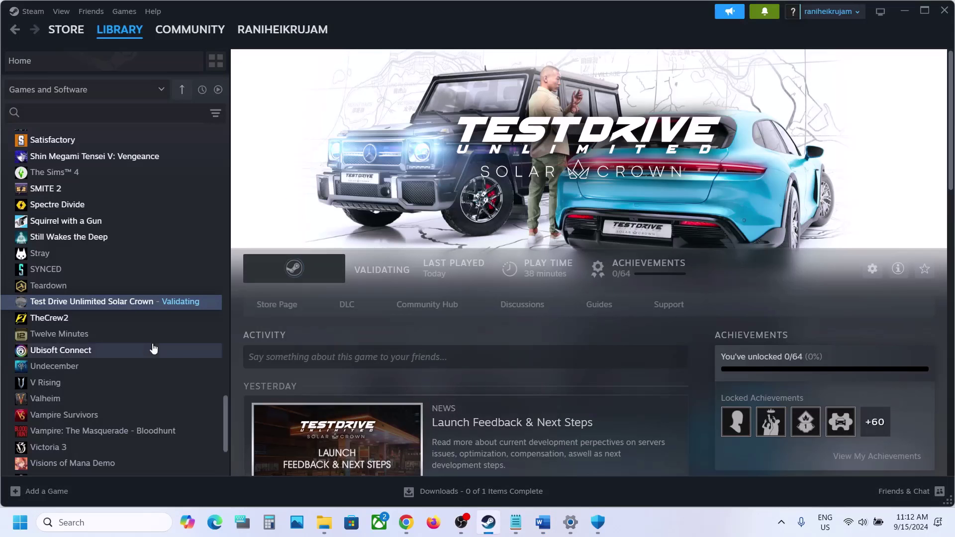
right_click(120, 307)
mouse_move(149, 357)
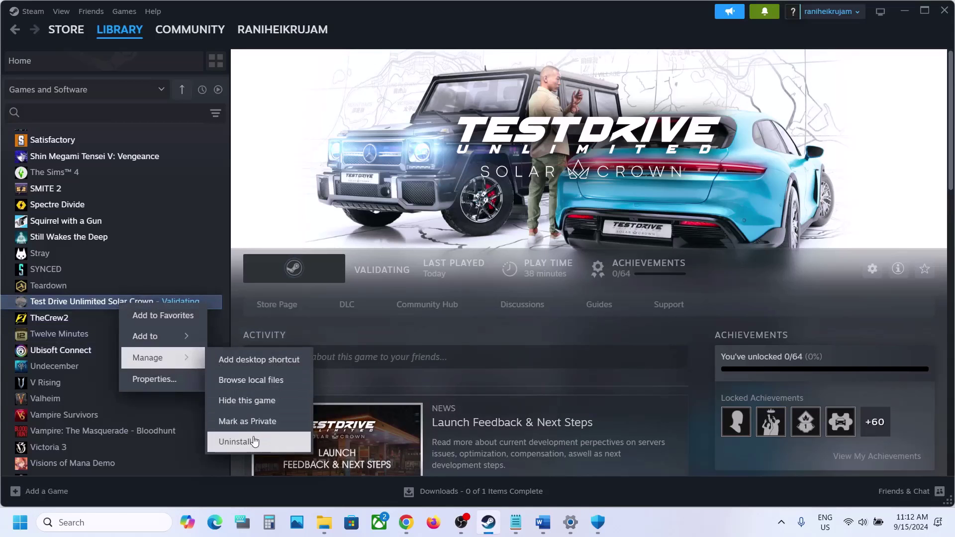
Review Step 14 in Word on deleting the game folder and reinstalling to another drive, and return to Steam
click(542, 522)
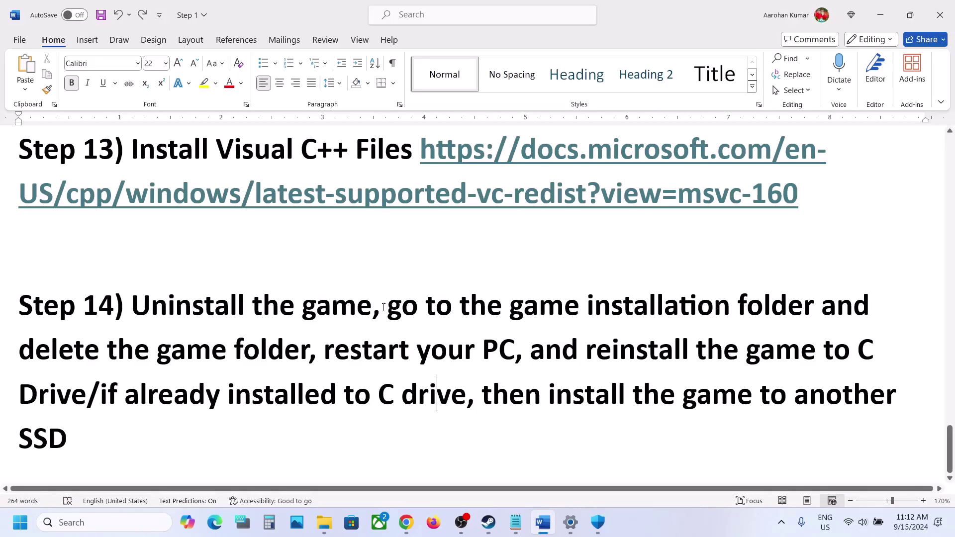
drag(384, 307, 49, 400)
drag(60, 407, 84, 402)
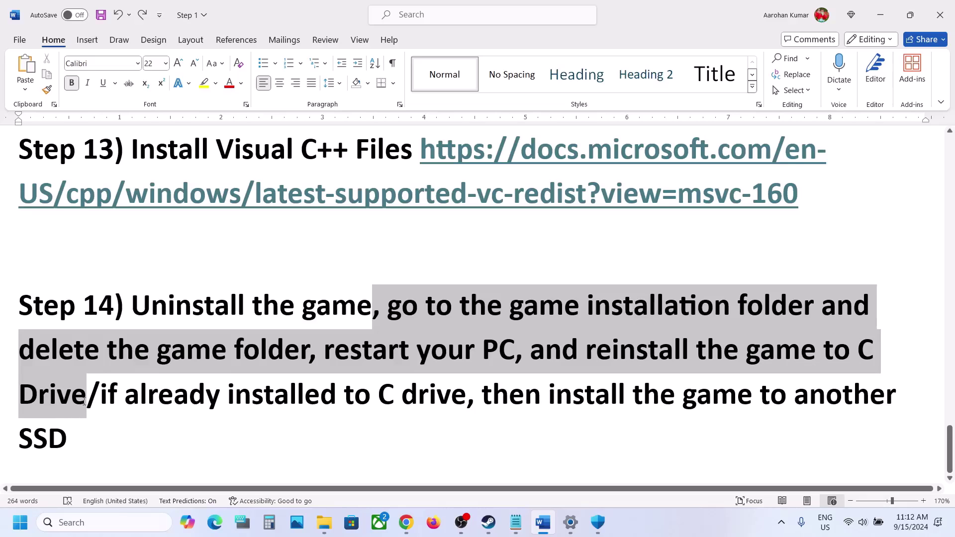
drag(85, 403, 79, 432)
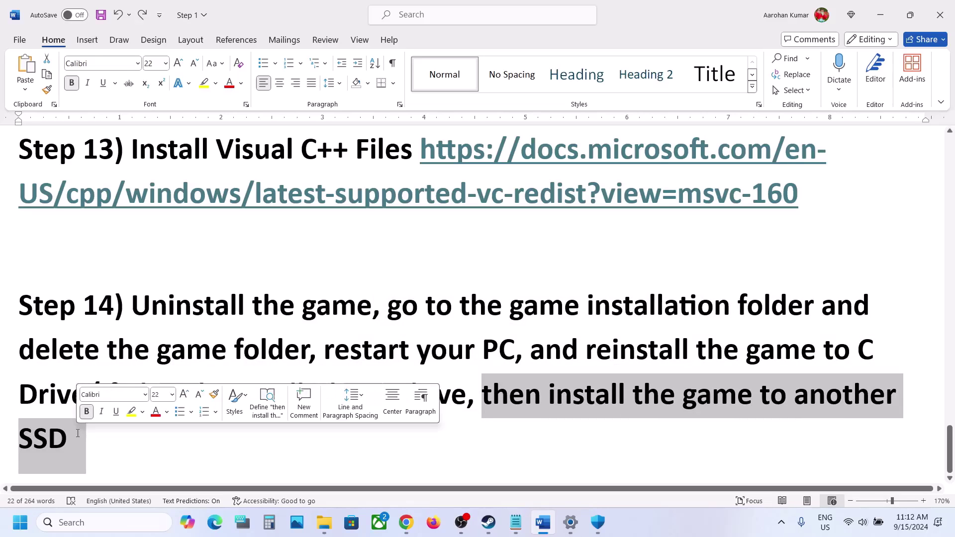
click(487, 522)
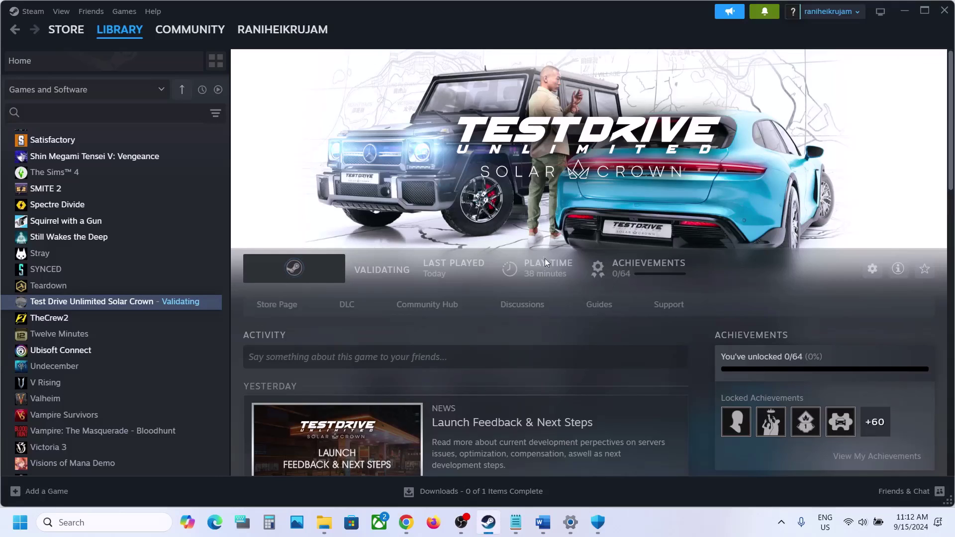
click(690, 531)
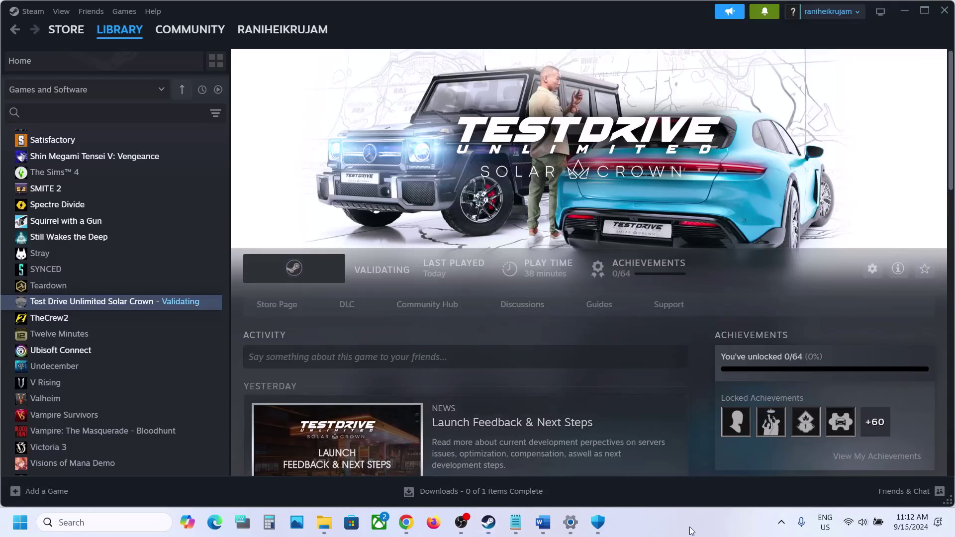